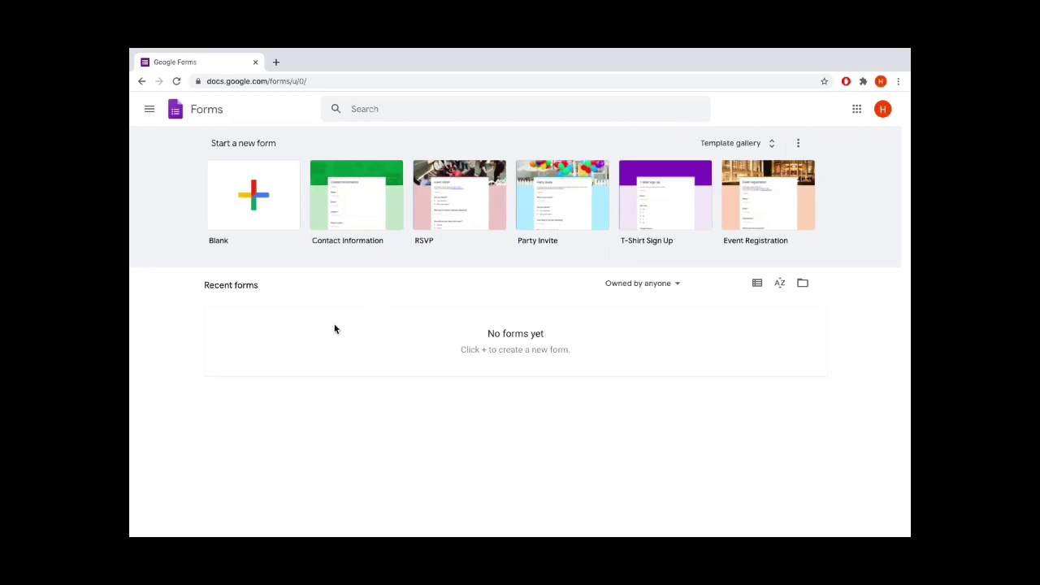
Open the Google apps grid from the top right of the Forms home page
left_click(856, 108)
Close the Google apps panel and start a new Blank form
scroll(837, 238, "down", 3)
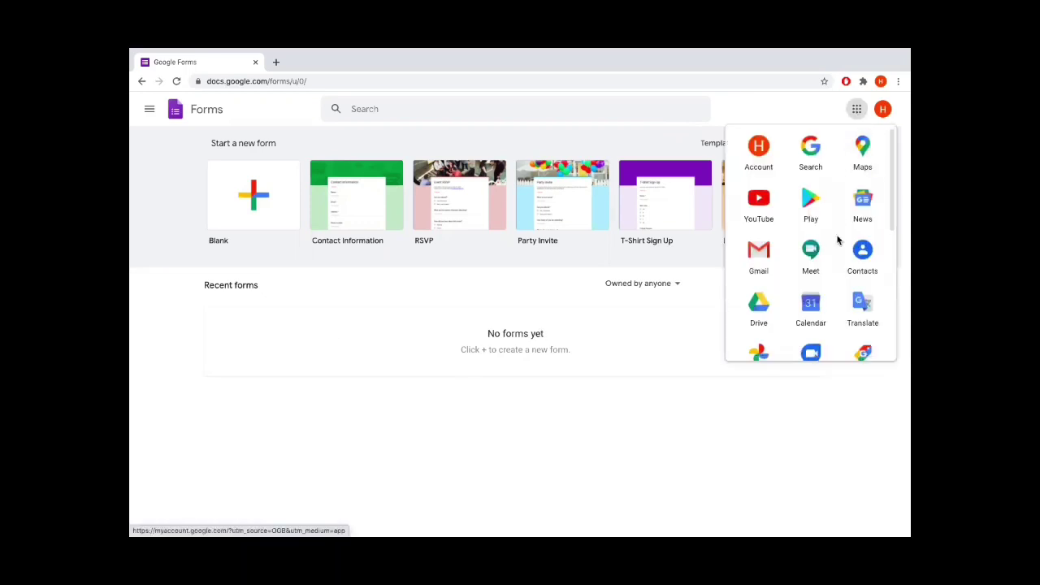
scroll(838, 238, "down", 3)
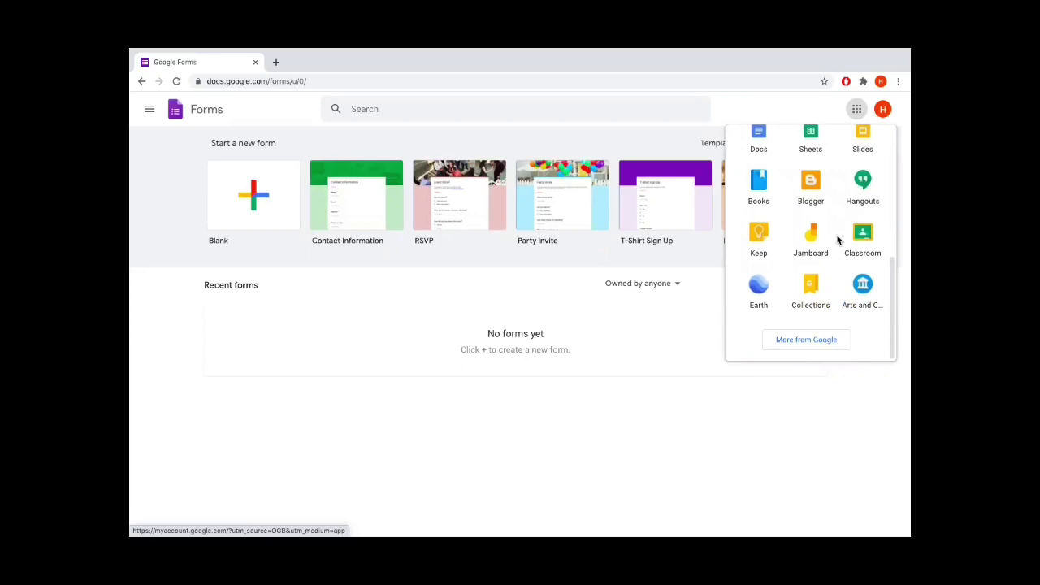
scroll(838, 238, "up", 5)
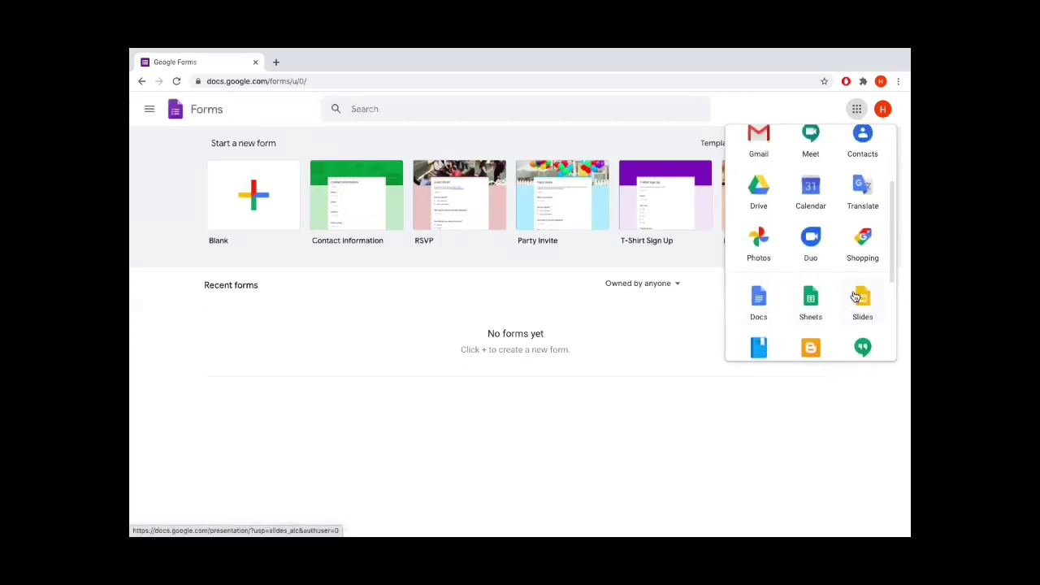
scroll(855, 297, "down", 2)
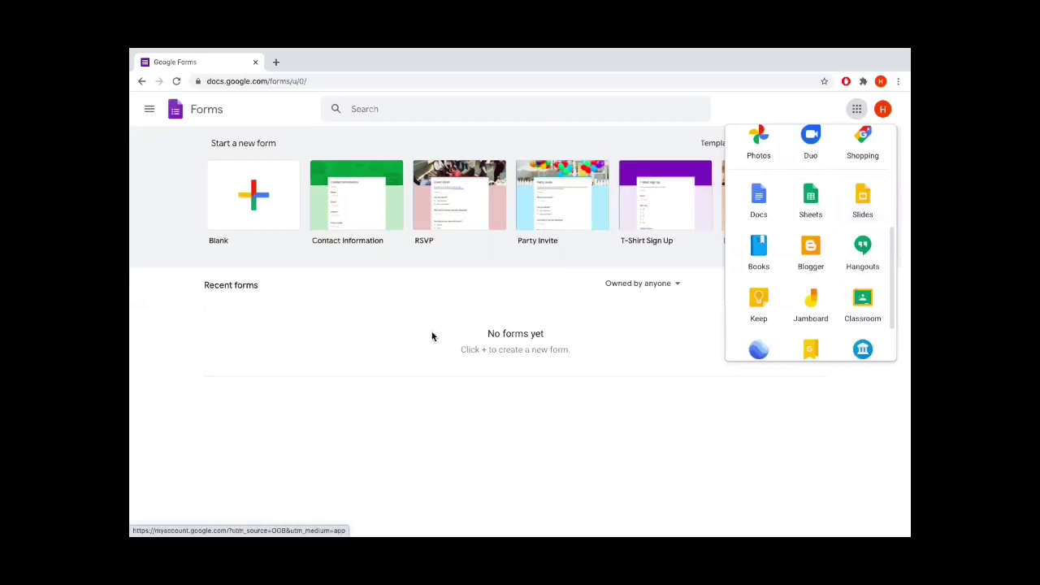
left_click(650, 378)
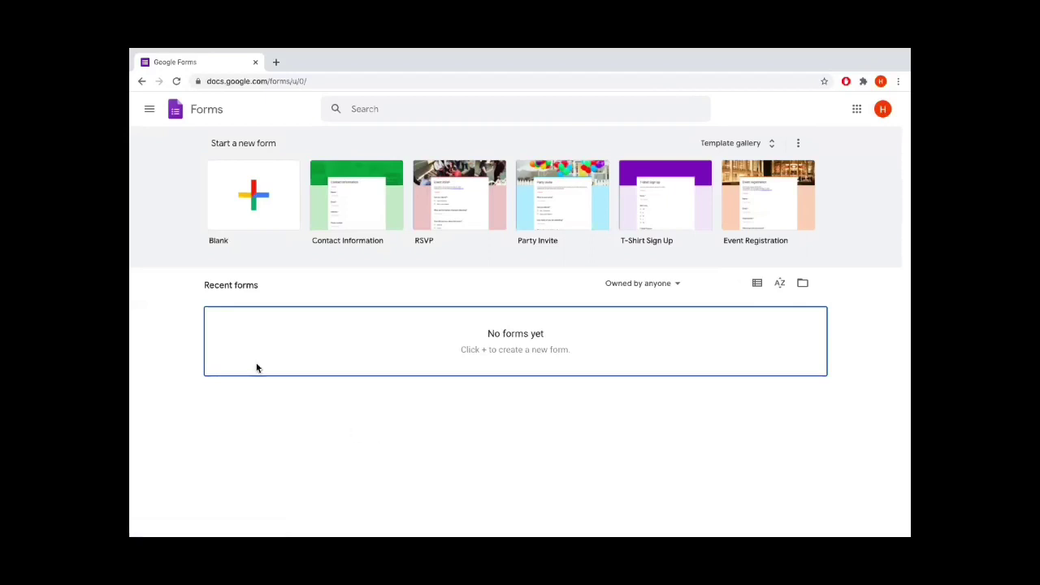
left_click(253, 210)
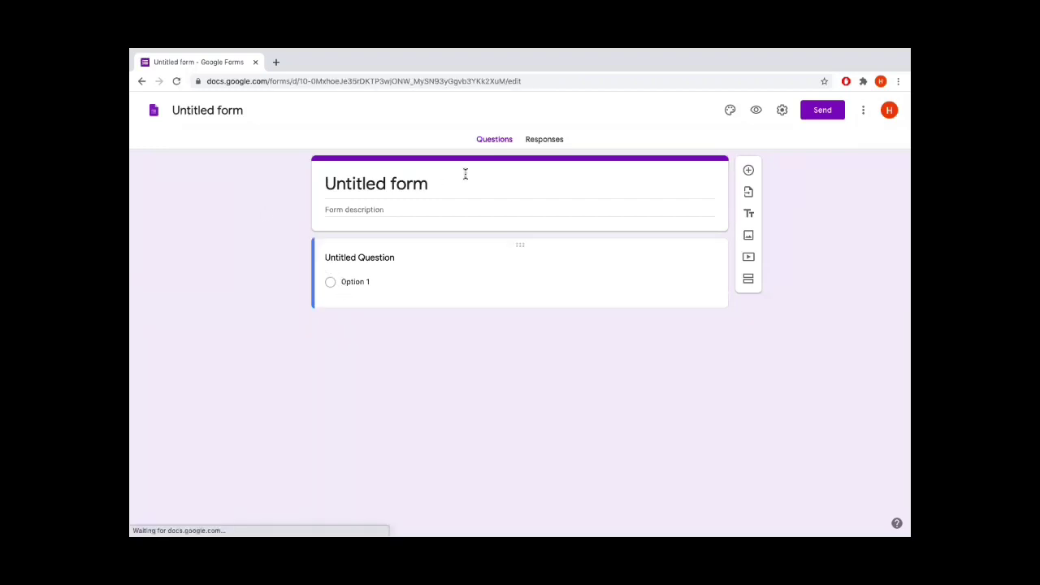
Retitle the untitled form to 'Workshop on google certificate'
left_click(450, 188)
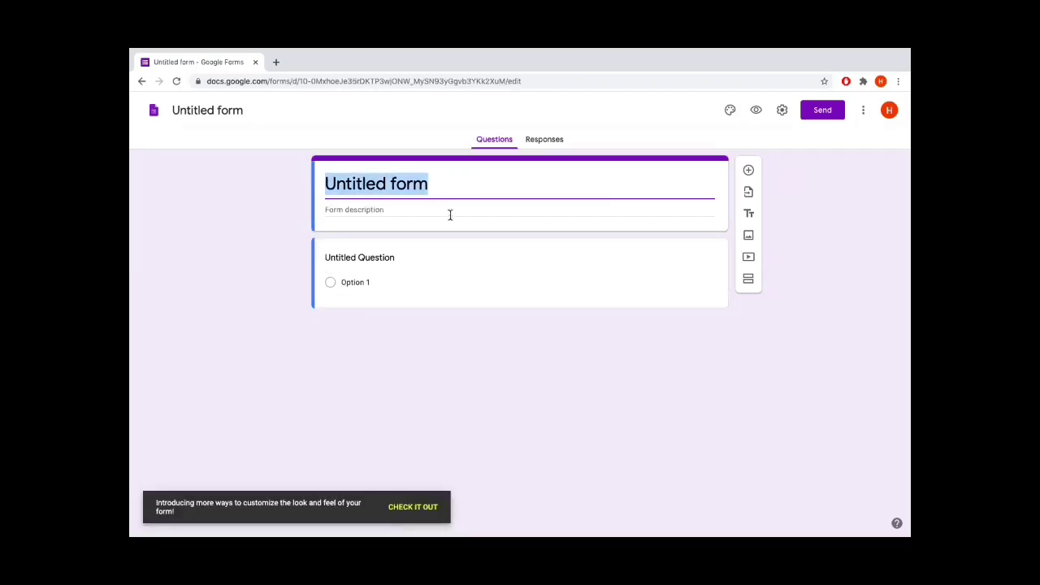
type("Wo")
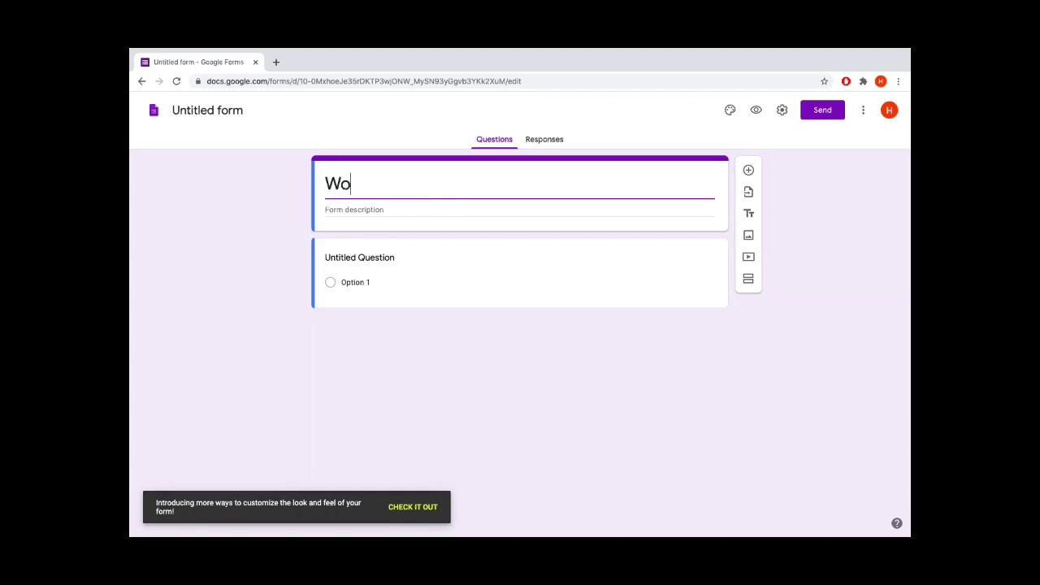
type("rkshop")
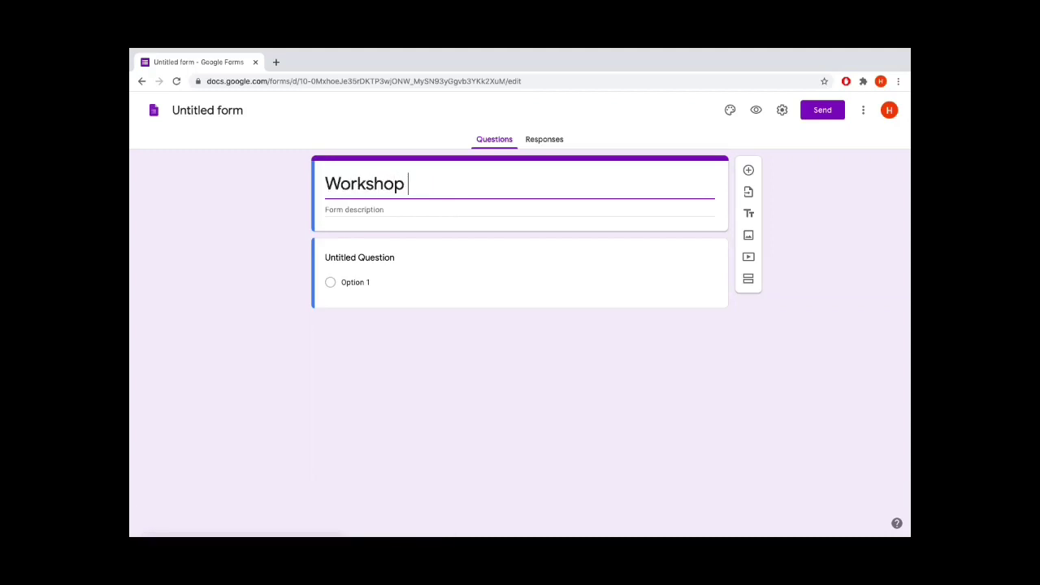
left_click(413, 506)
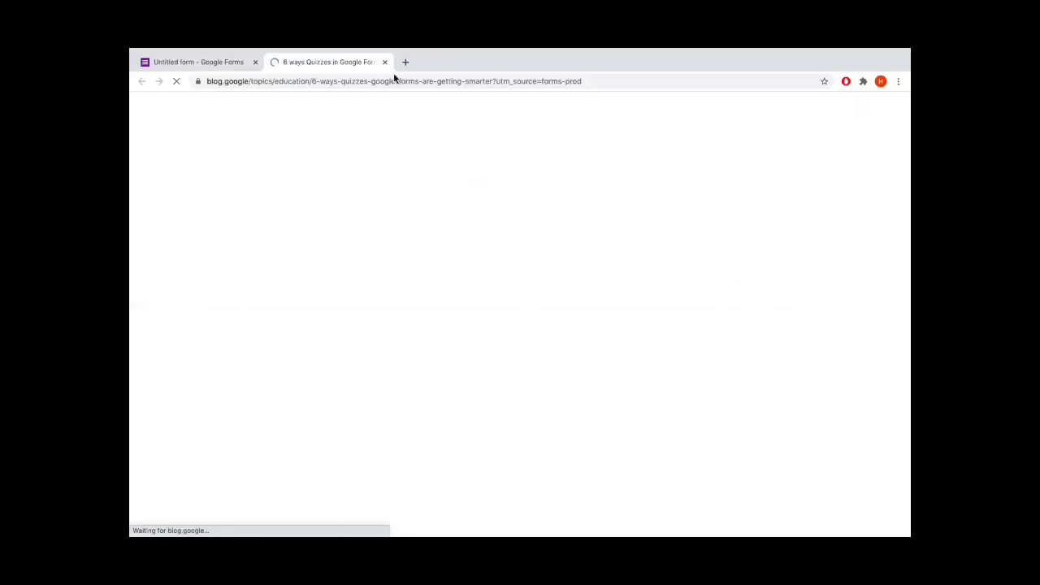
left_click(385, 63)
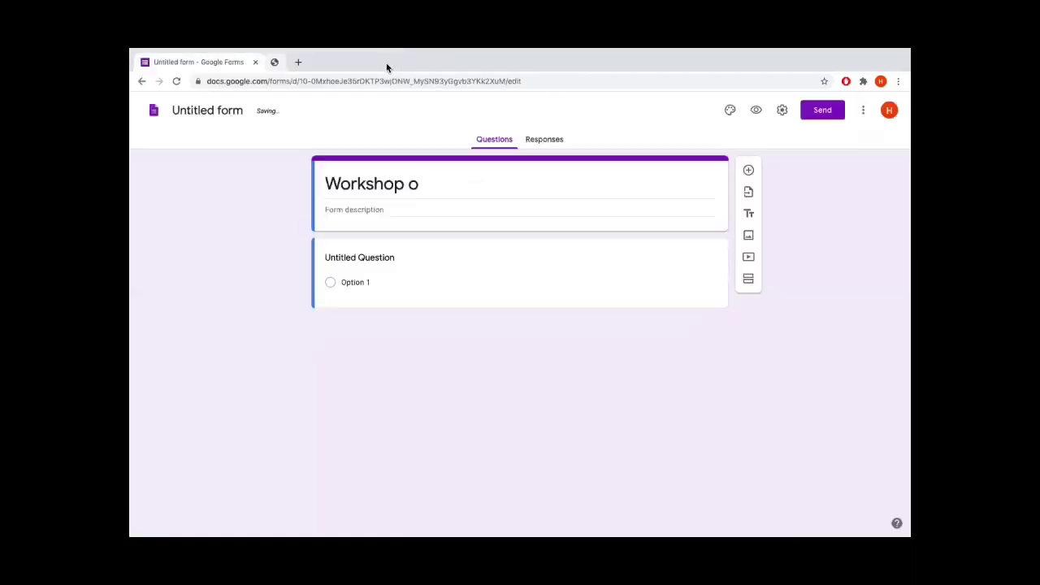
left_click(427, 193)
left_click(427, 193)
type("n ")
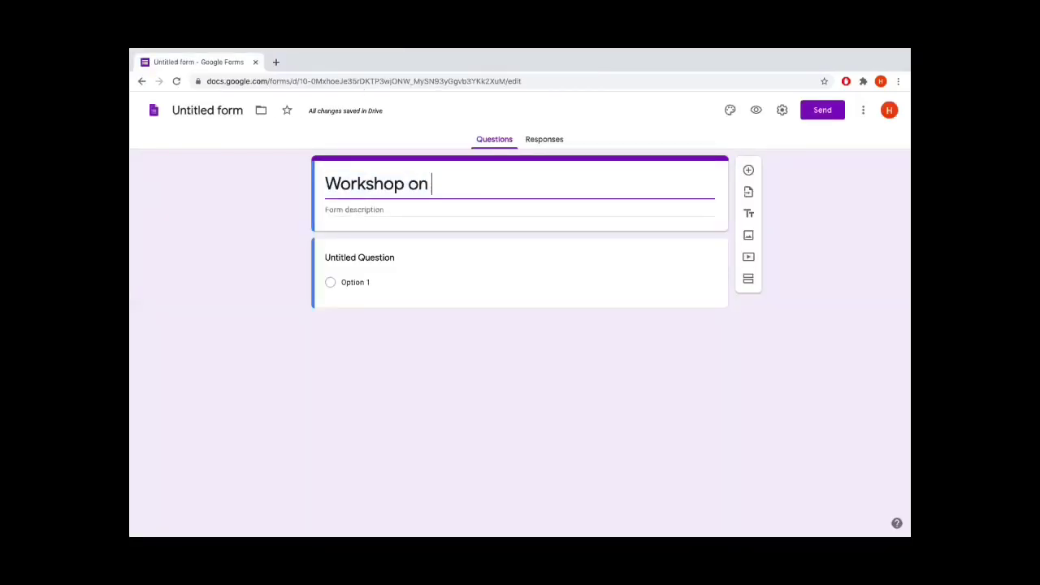
type("quiz")
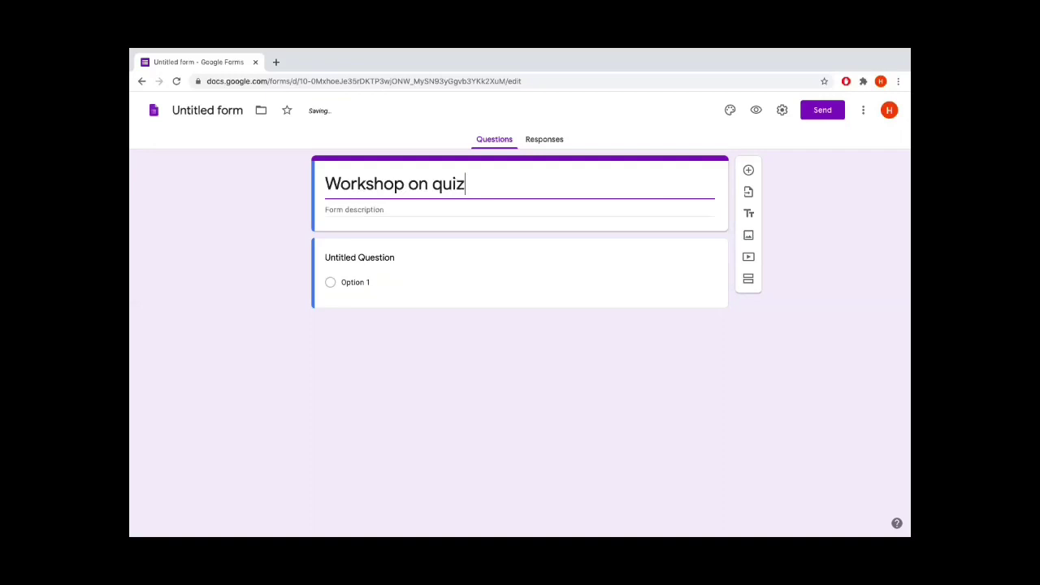
key("BackSpace")
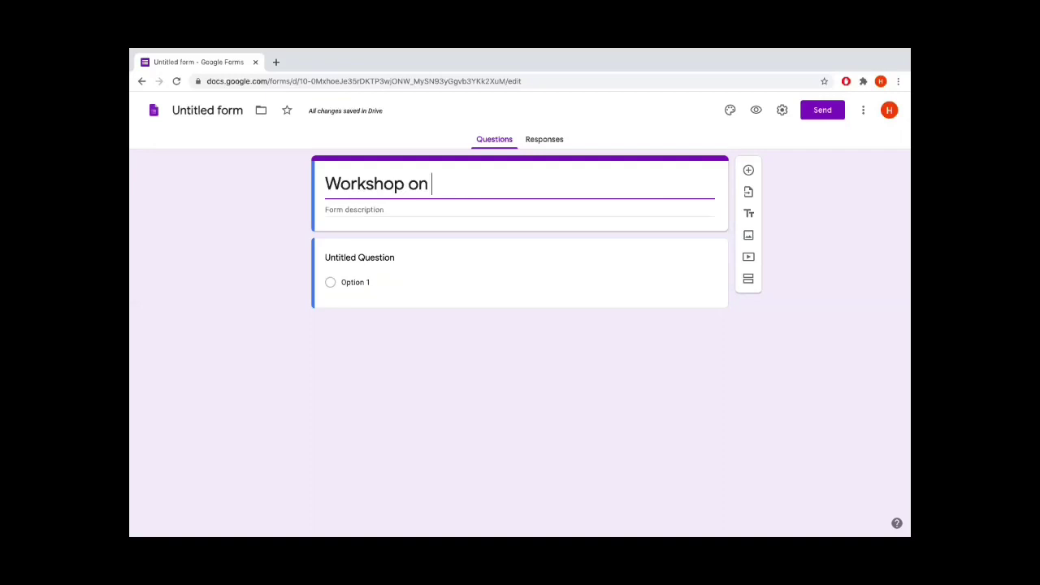
type("google ")
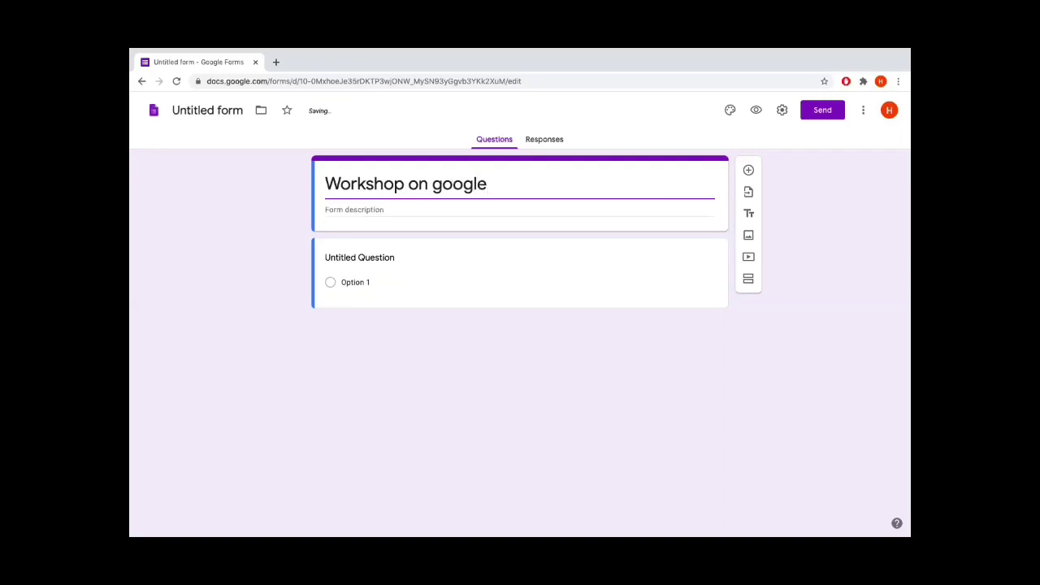
type("certificate")
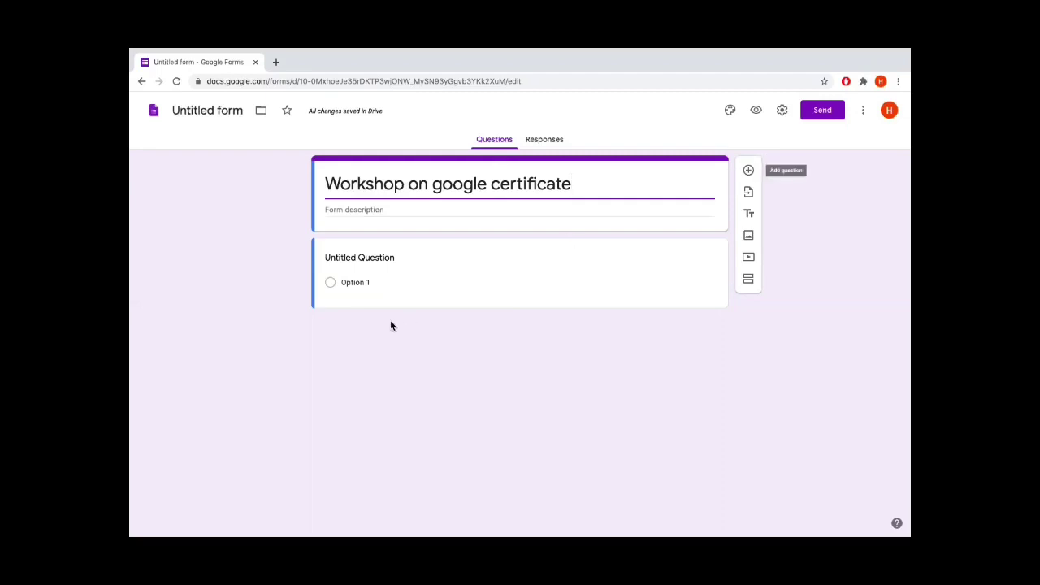
left_click(381, 260)
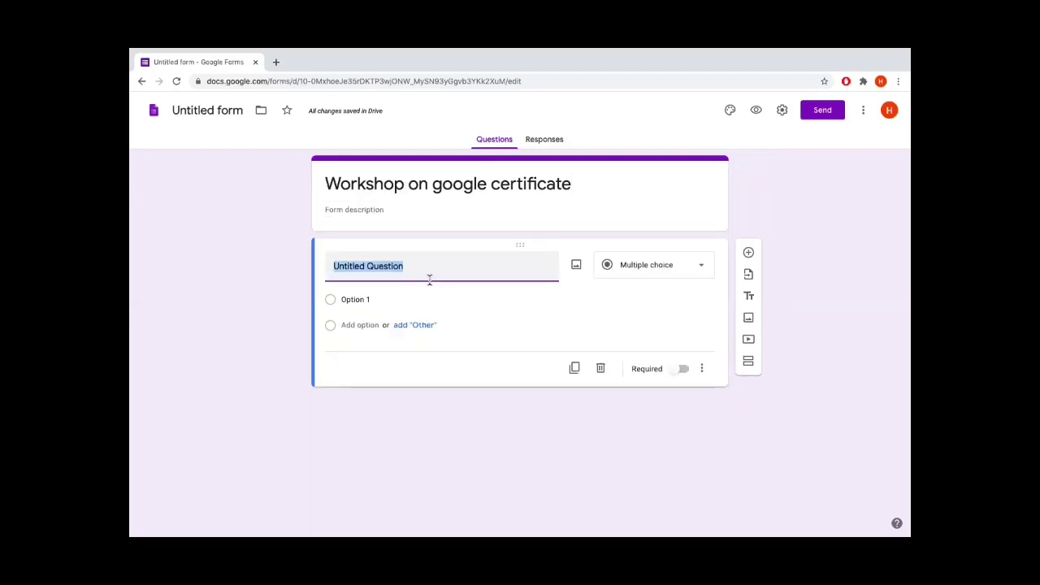
Make the first question a required short-answer 'Email address' and add another question
type("Emai")
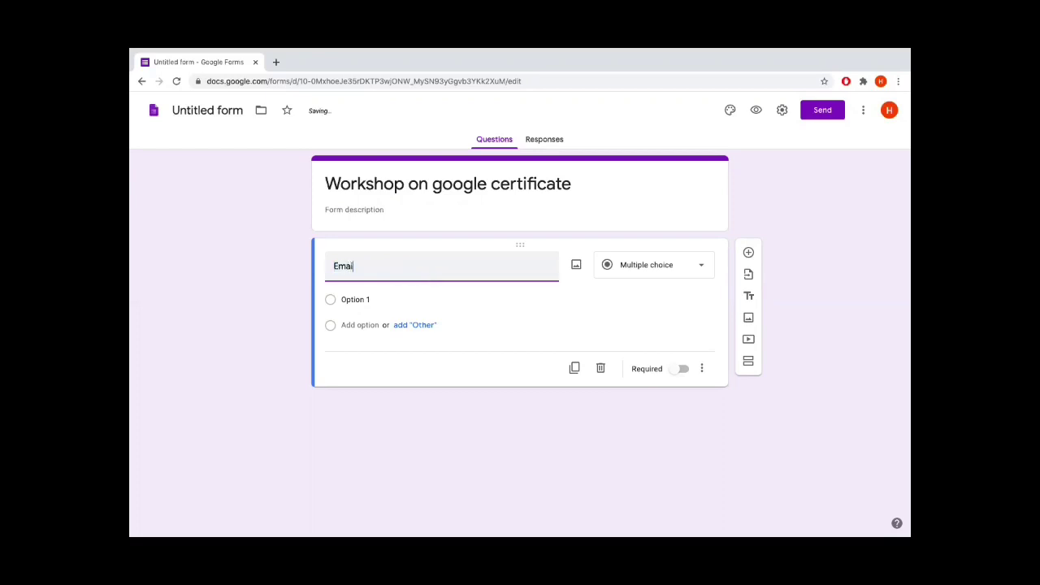
type("l address")
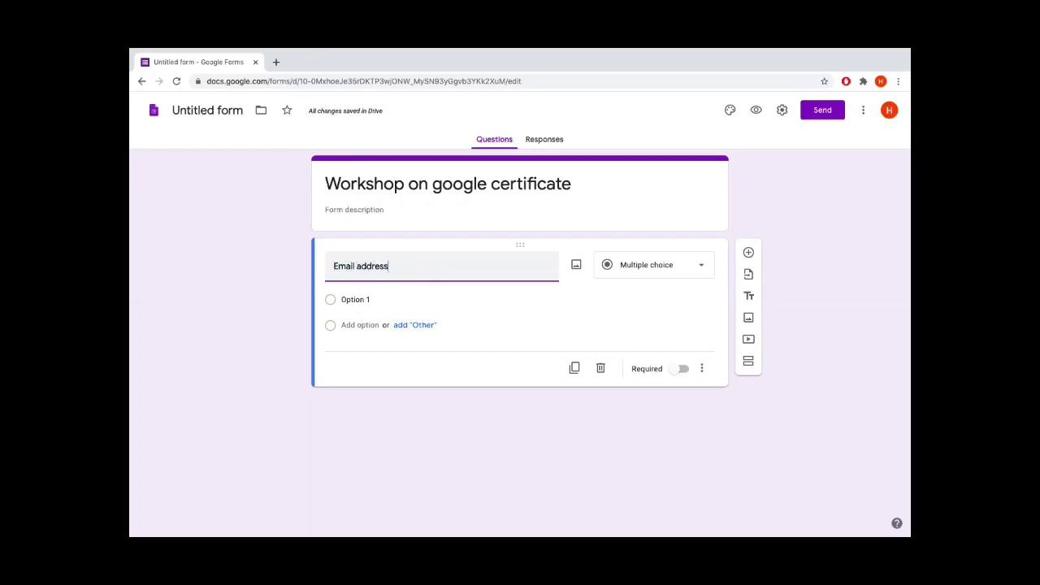
left_click(702, 271)
left_click(655, 210)
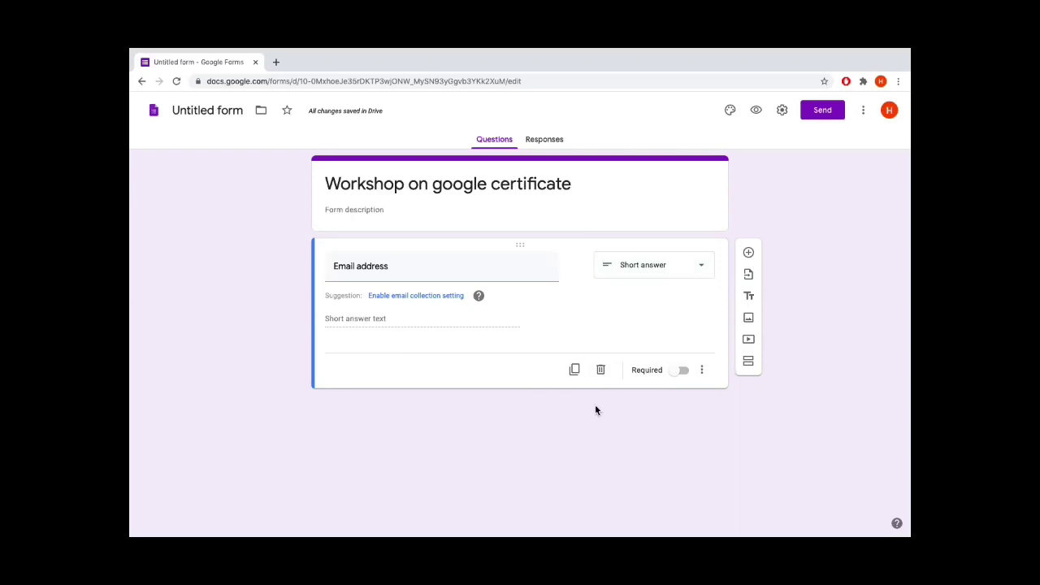
left_click(685, 371)
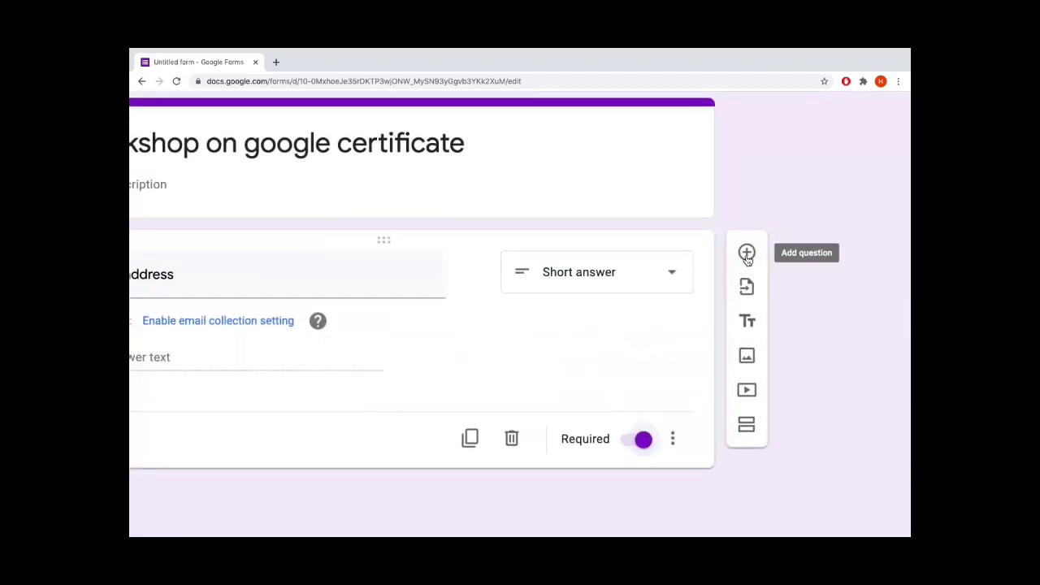
left_click(747, 255)
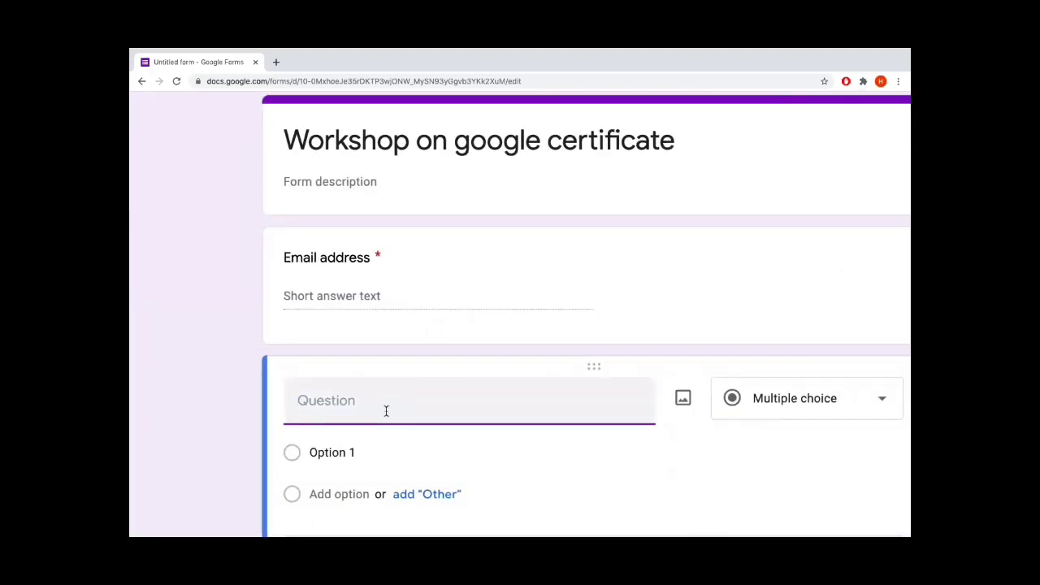
Add required short-answer questions 'Name in full' and 'Designation', plus a new blank question
type("Name in full")
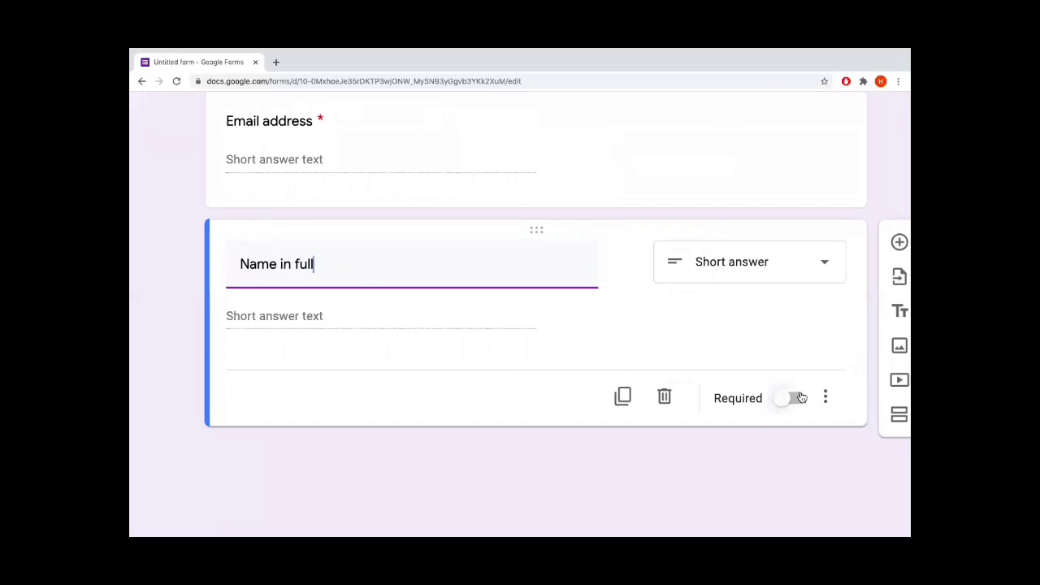
left_click(794, 398)
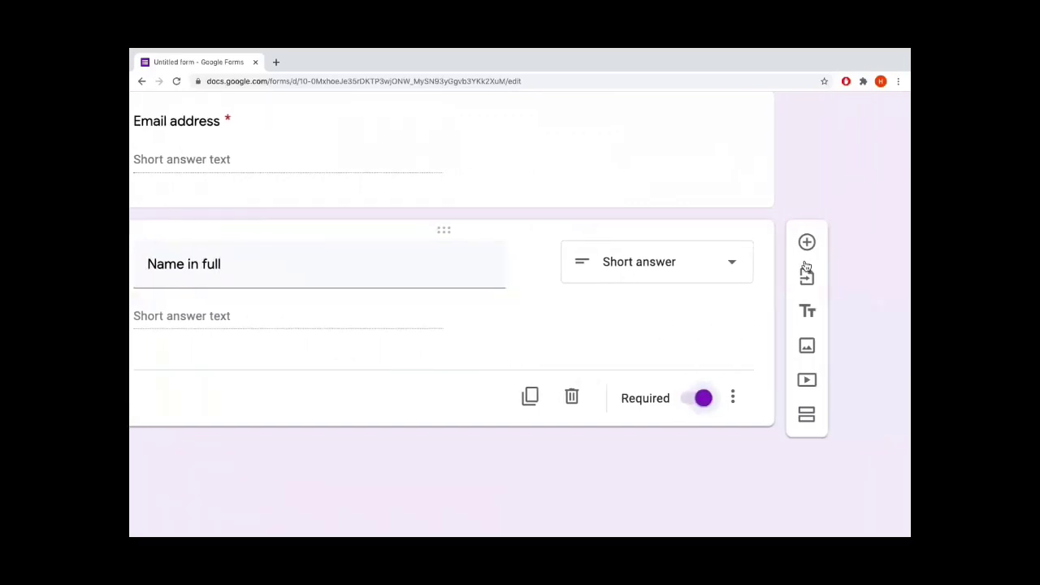
left_click(807, 248)
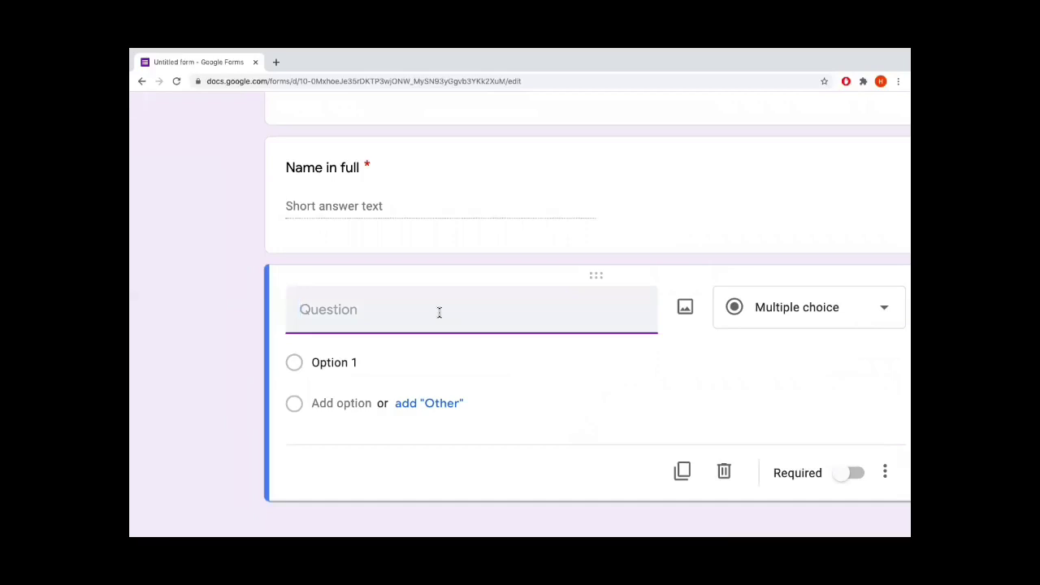
type("Designation")
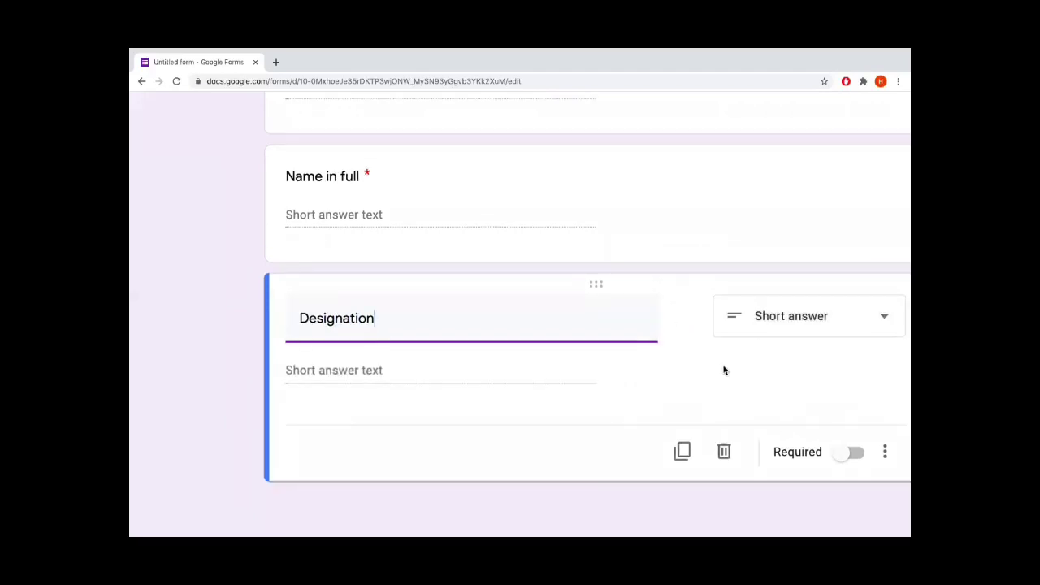
left_click(736, 453)
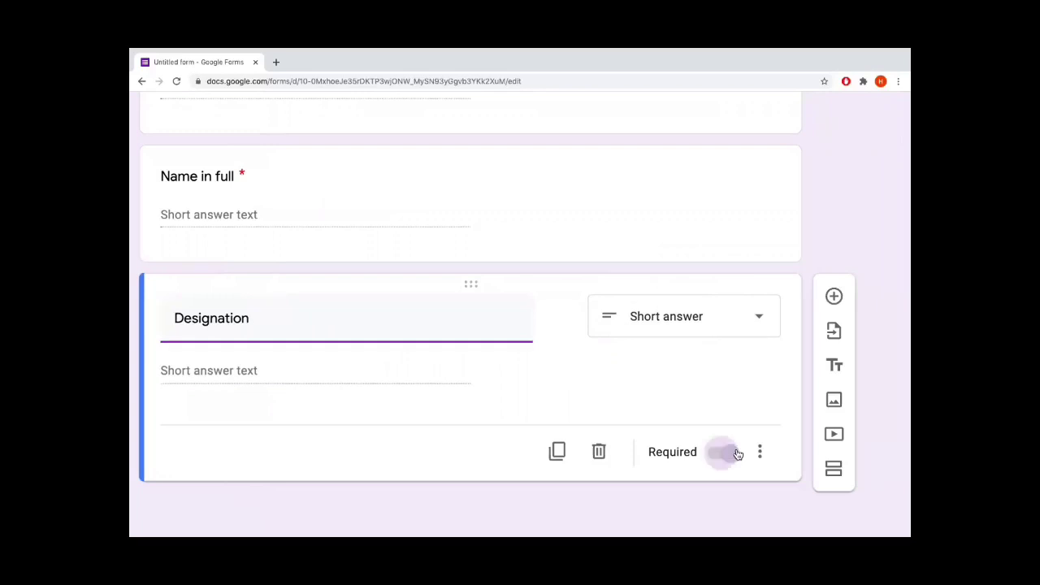
left_click(834, 296)
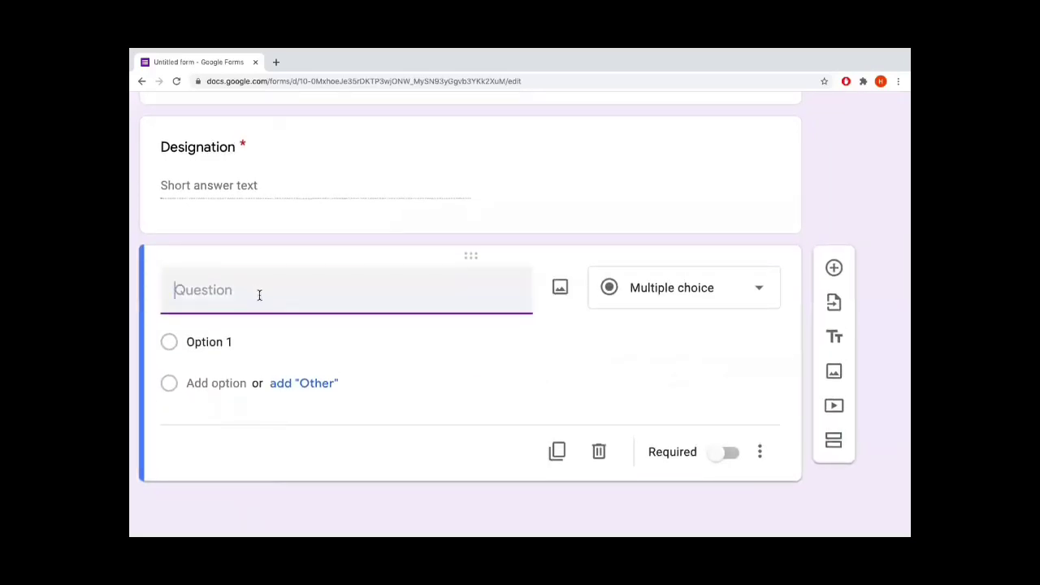
Add required 'College/Institution', then a new question titled 'How do you rate the webinar'
type("College/Instit")
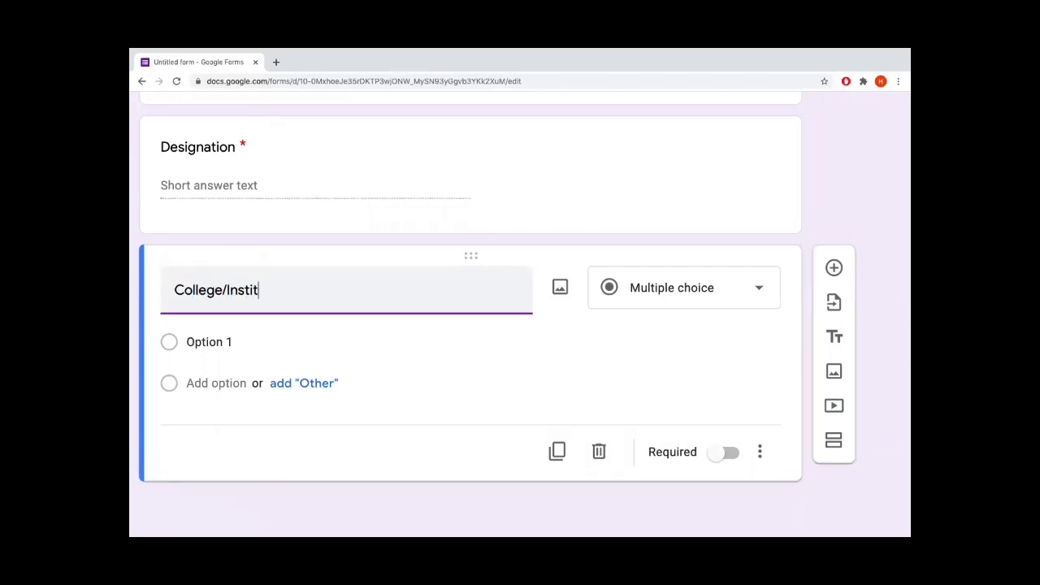
type("ution")
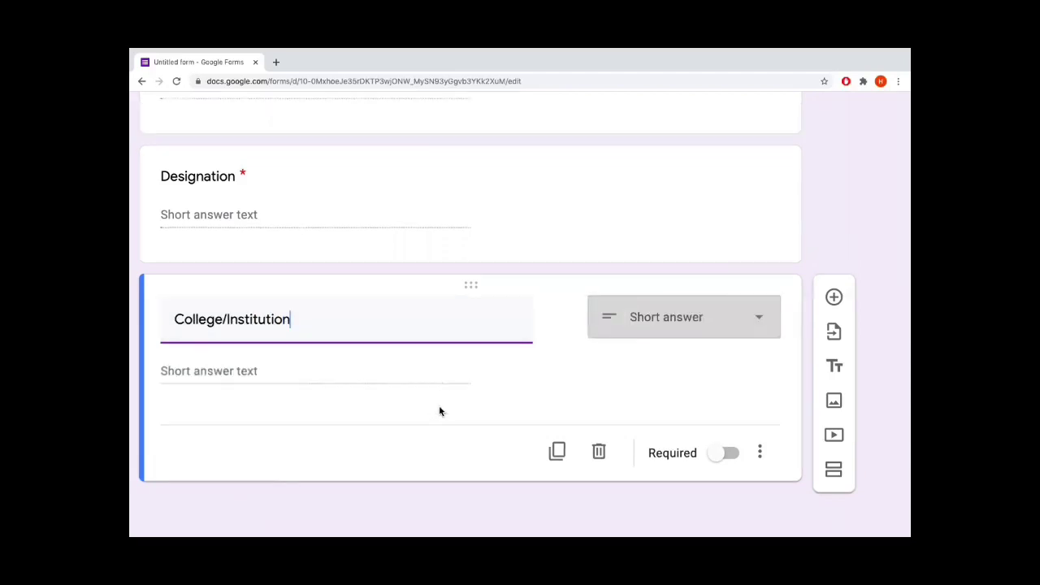
left_click(729, 453)
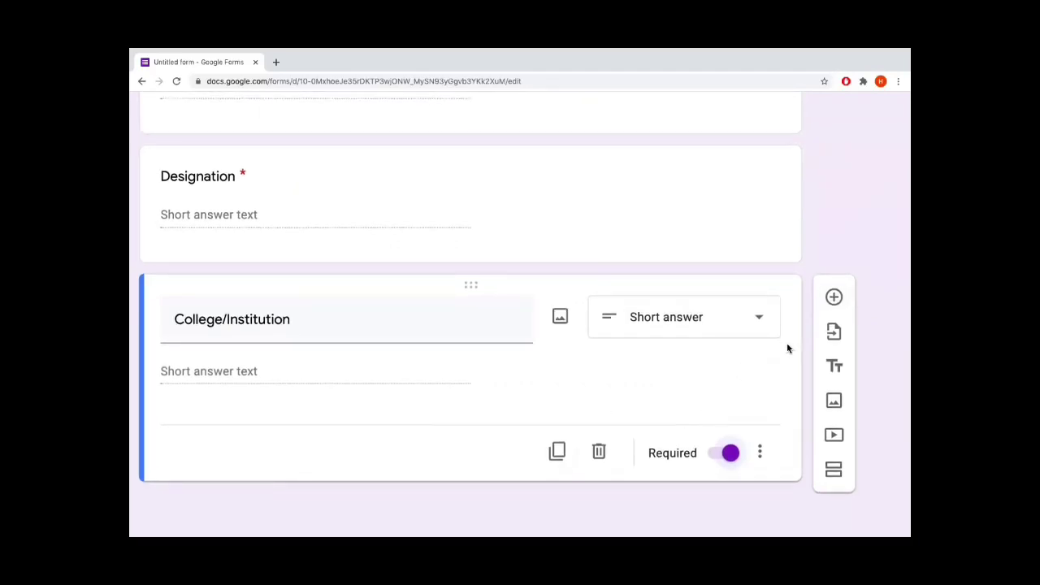
left_click(833, 297)
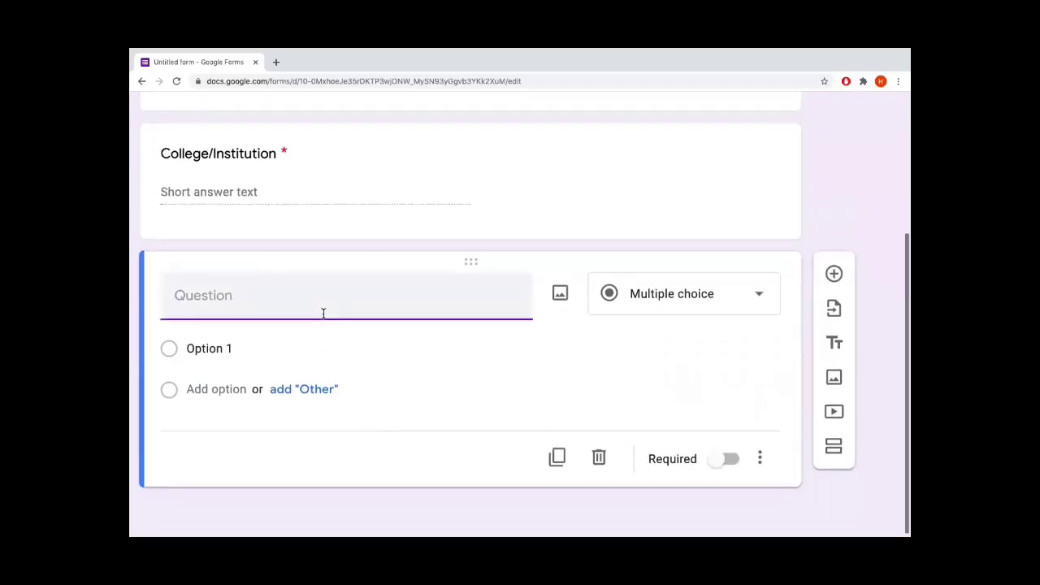
type("How do")
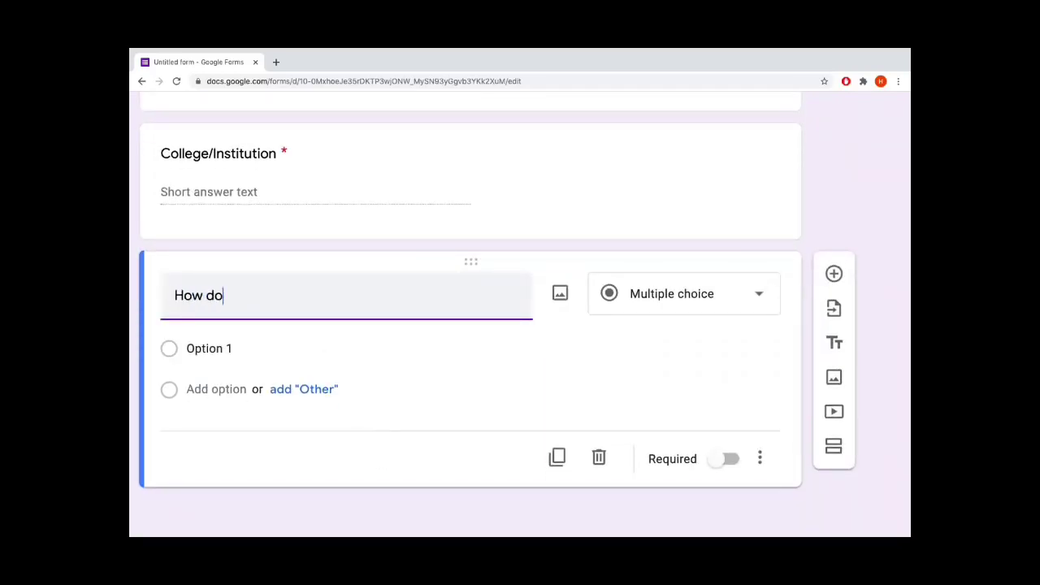
type(" you rate the webinar")
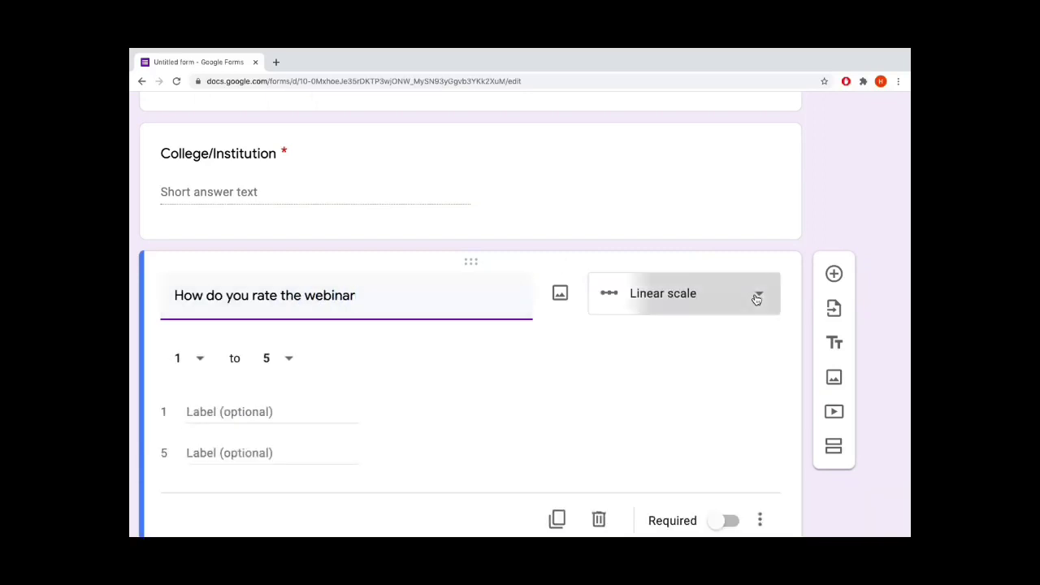
Turn the webinar rating question into a required Linear scale from 1 to 10
left_click(754, 299)
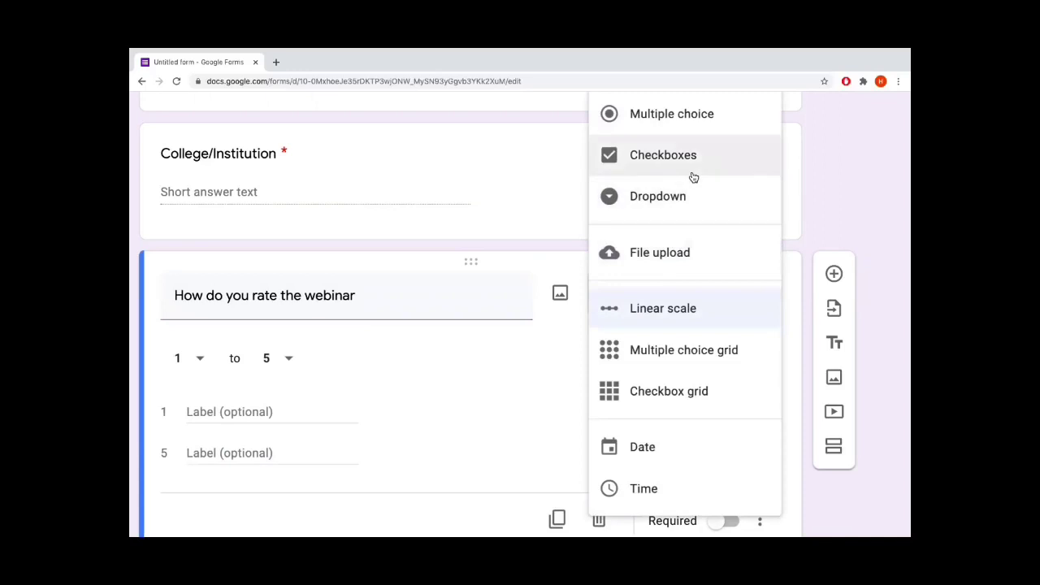
scroll(691, 176, "up", 1)
scroll(691, 177, "up", 1)
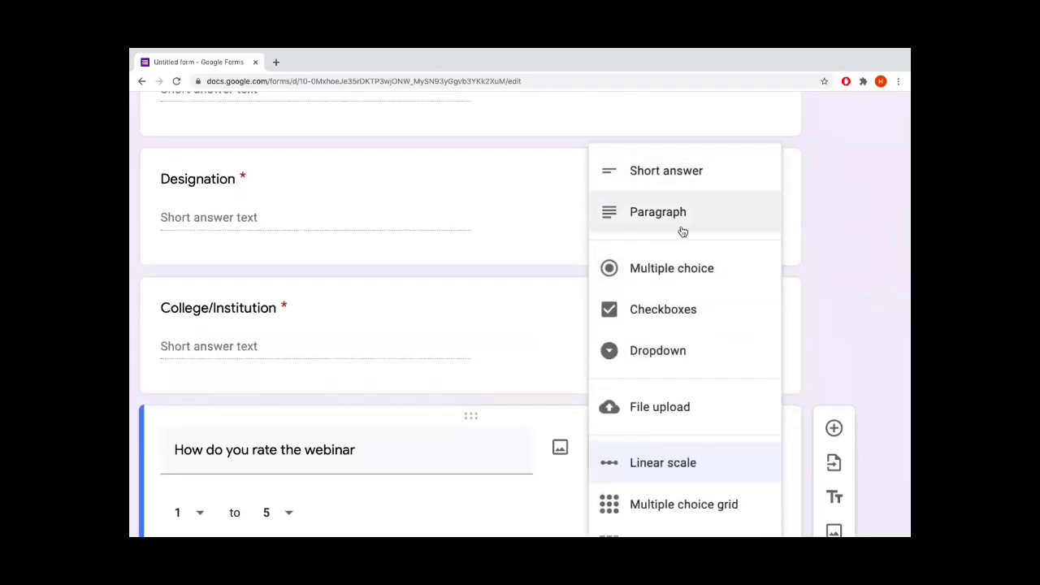
scroll(683, 230, "down", 1)
scroll(680, 232, "down", 1)
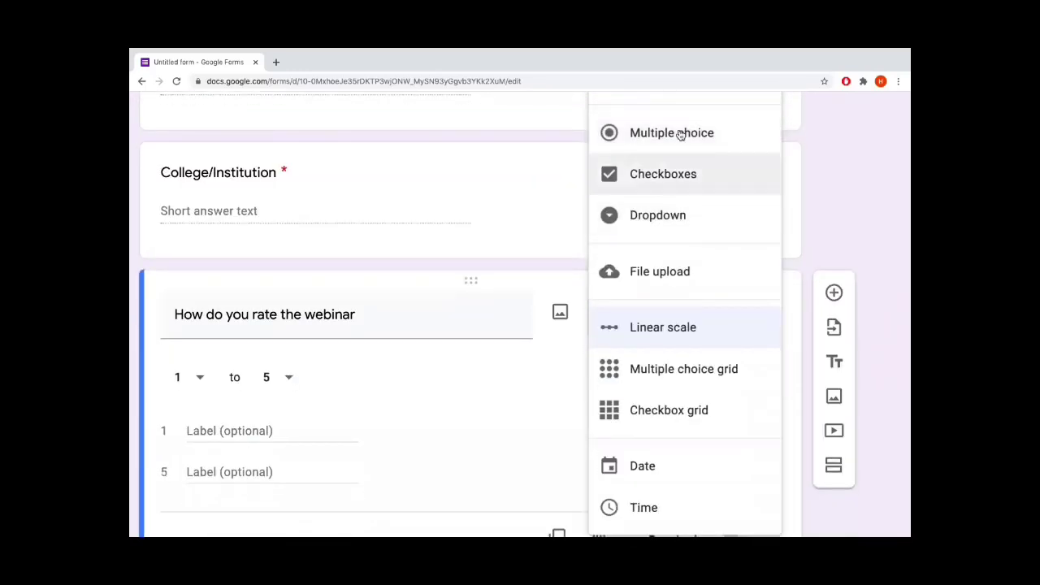
scroll(661, 339, "down", 1)
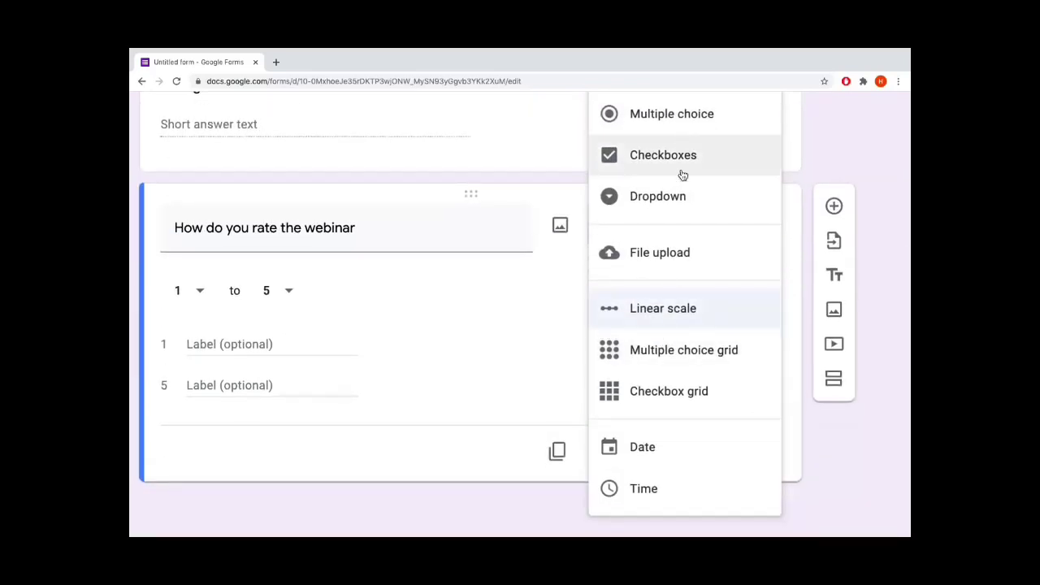
left_click(683, 318)
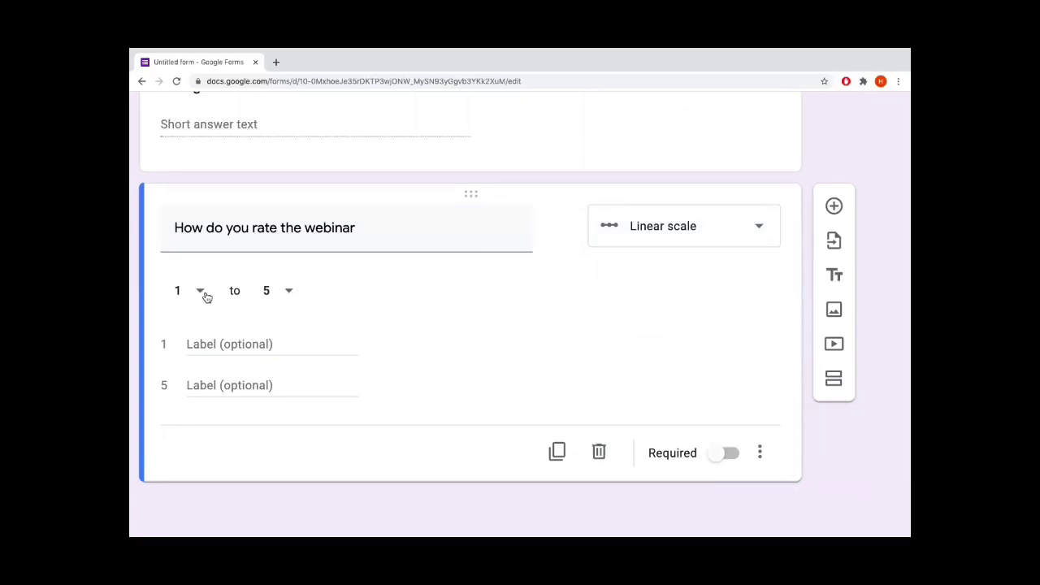
left_click(289, 292)
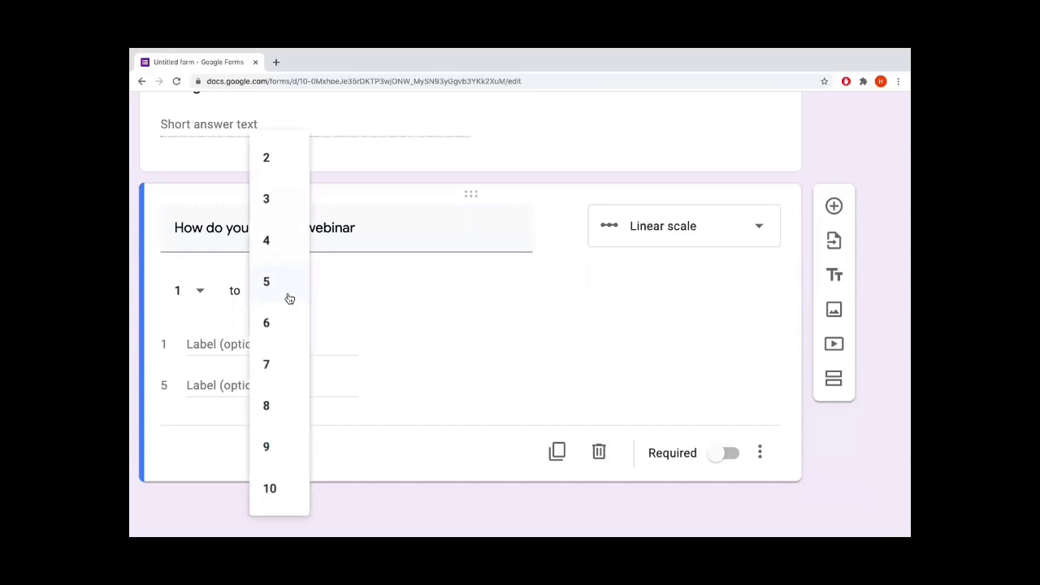
left_click(276, 487)
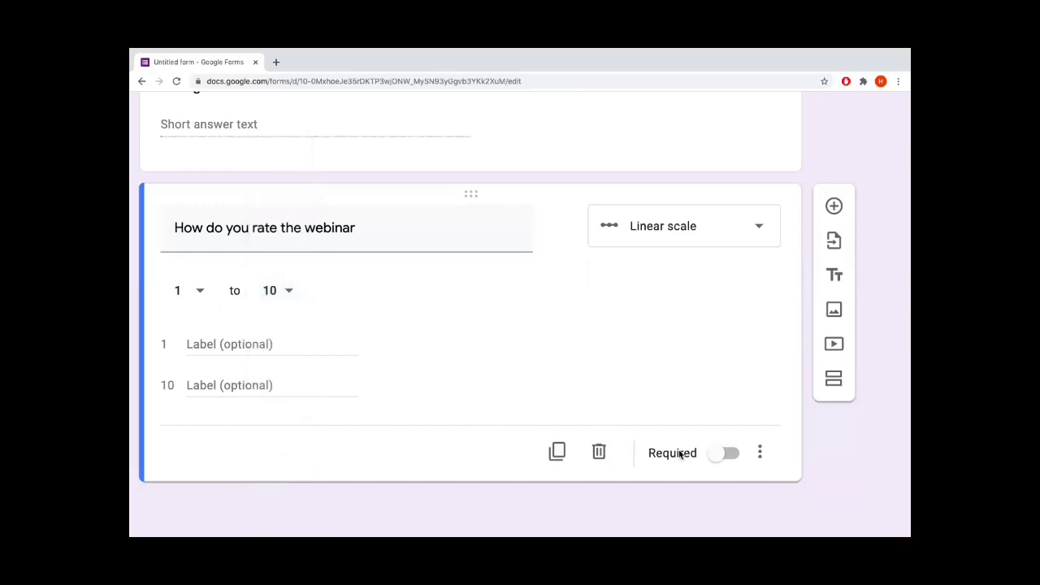
left_click(732, 459)
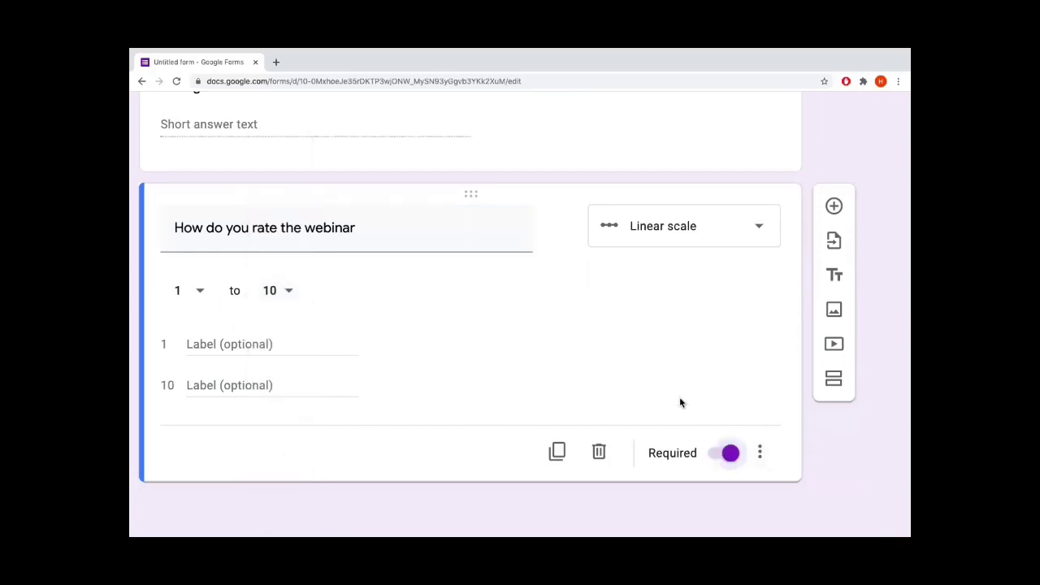
scroll(680, 401, "up", 2)
scroll(680, 401, "down", 3)
scroll(680, 401, "up", 10)
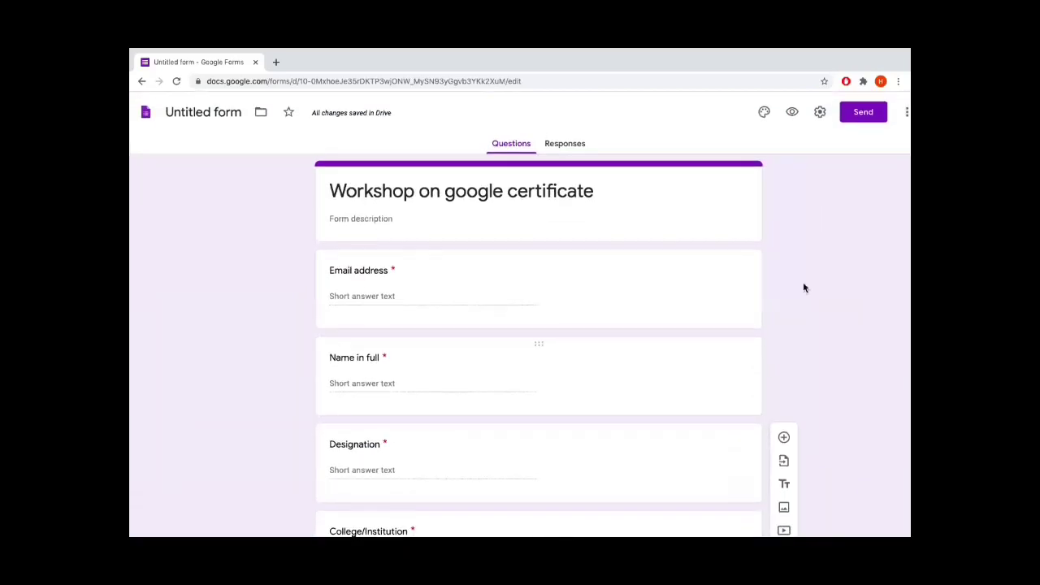
left_click(793, 112)
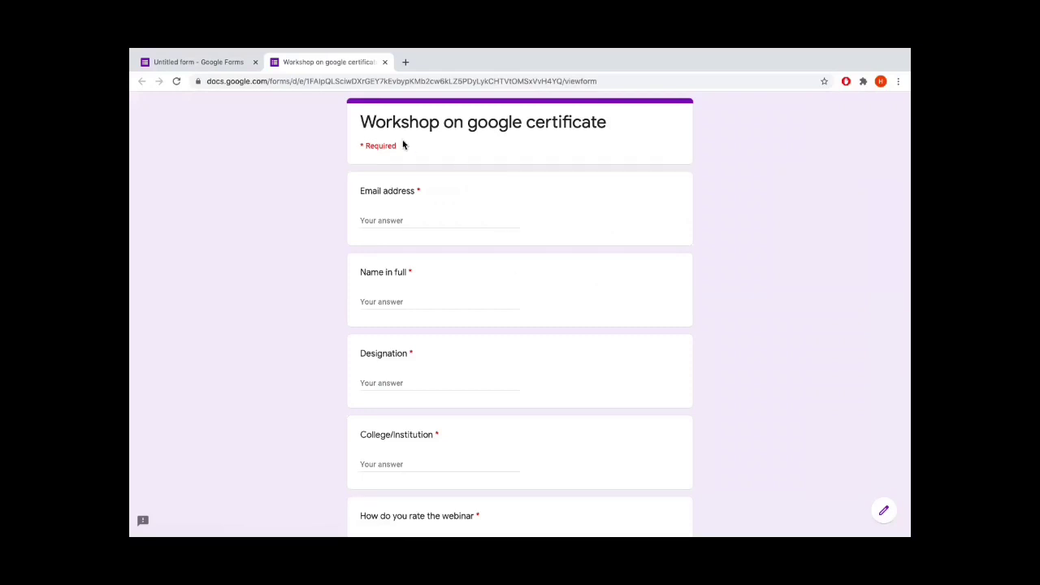
scroll(508, 326, "down", 3)
scroll(508, 325, "up", 3)
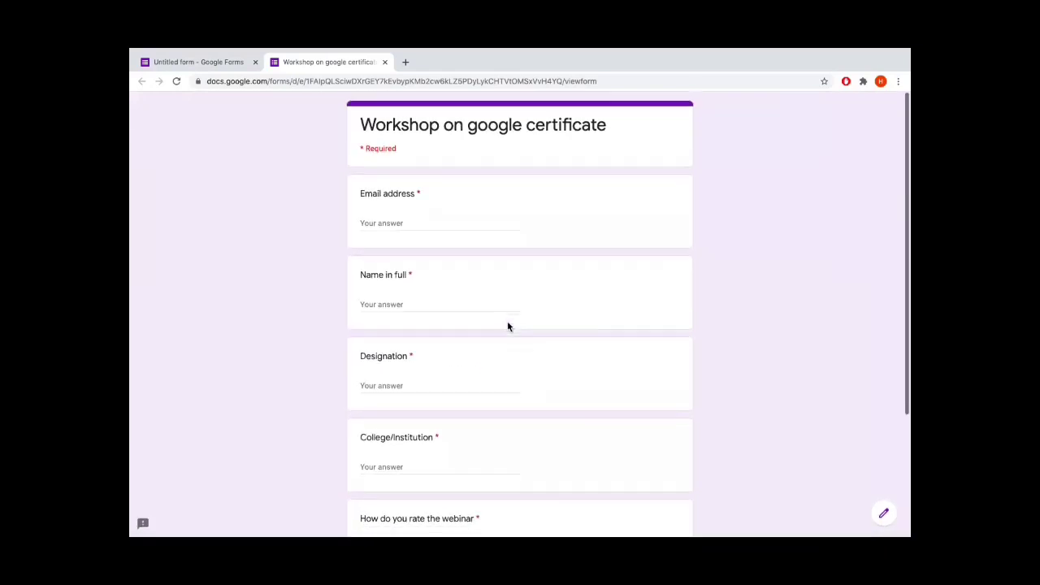
left_click(384, 63)
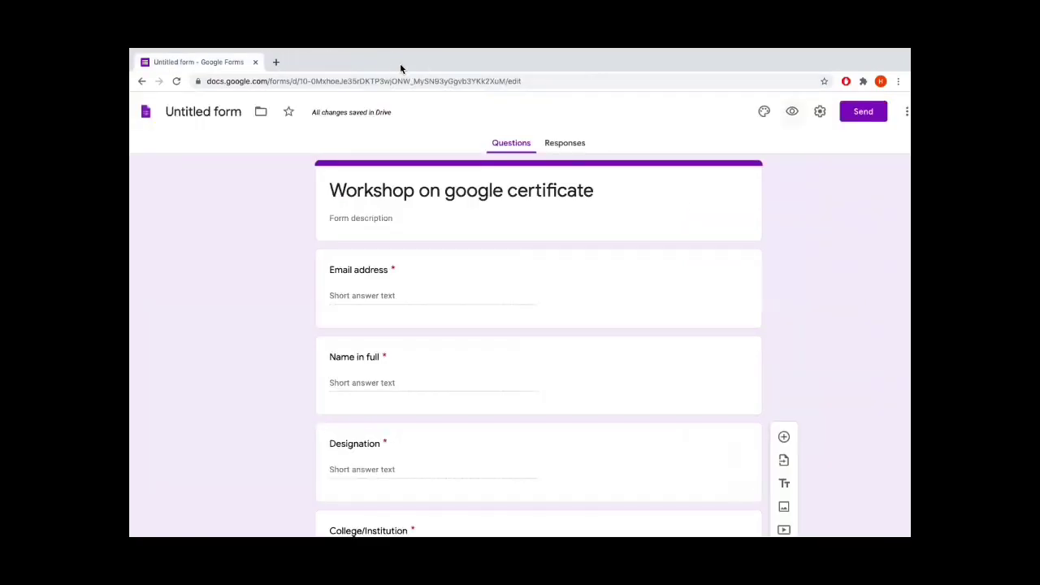
Apply the orange theme colour, giving the form a light cream background
left_click(763, 112)
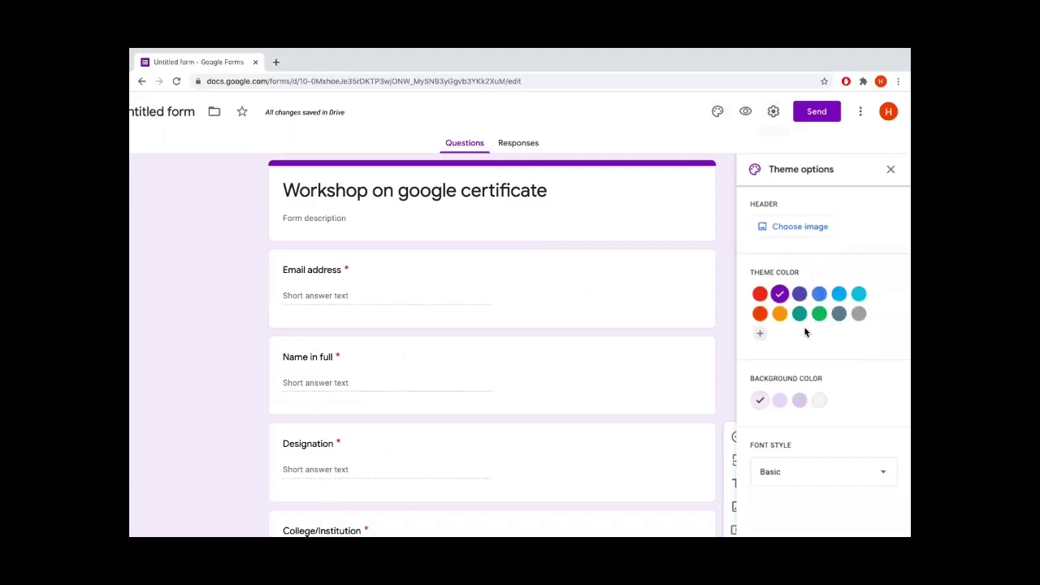
key("ctrl+plus")
left_click(773, 311)
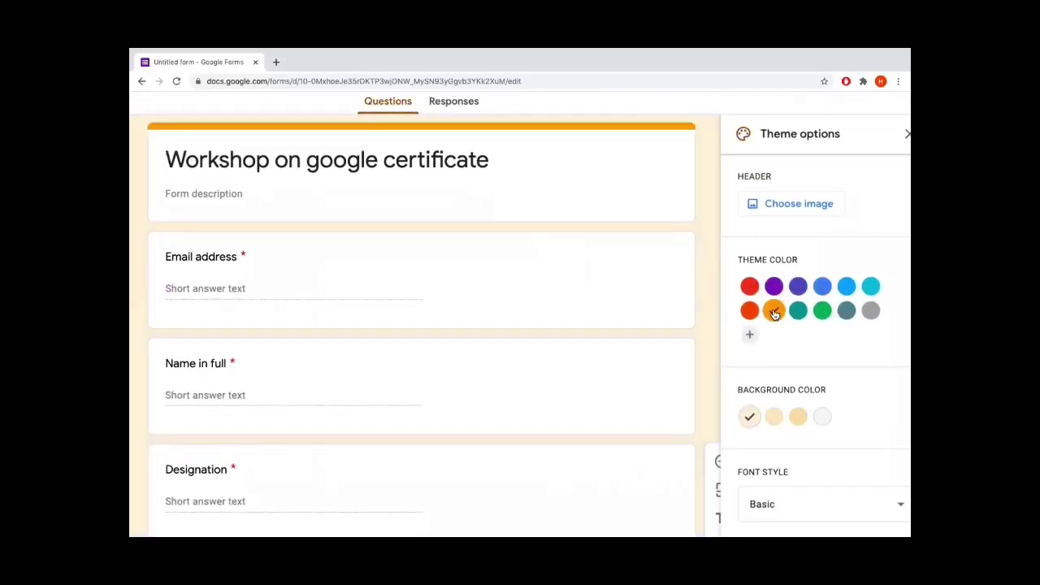
key("ctrl+minus")
key("ctrl+minus")
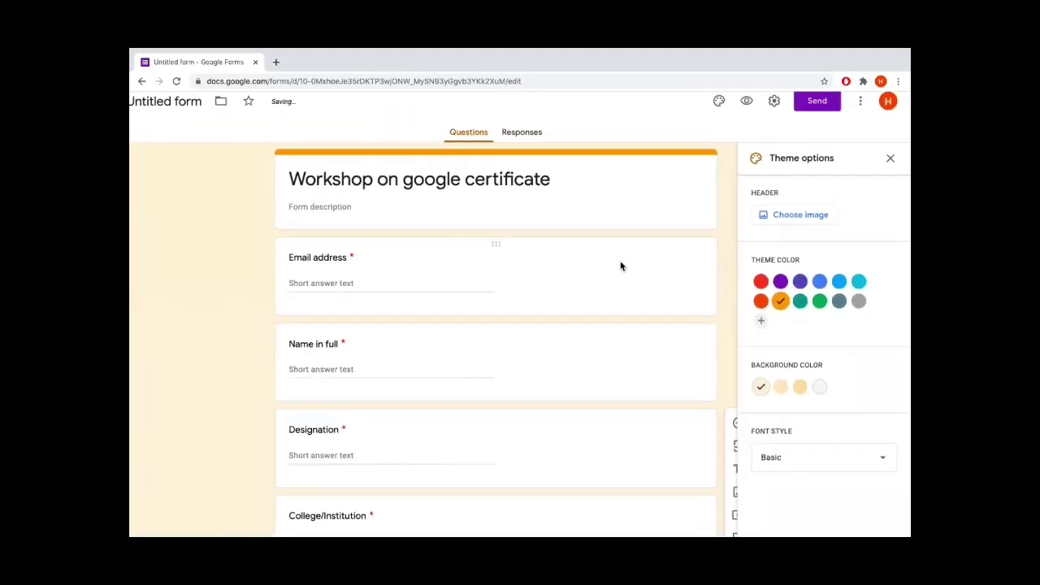
left_click(890, 169)
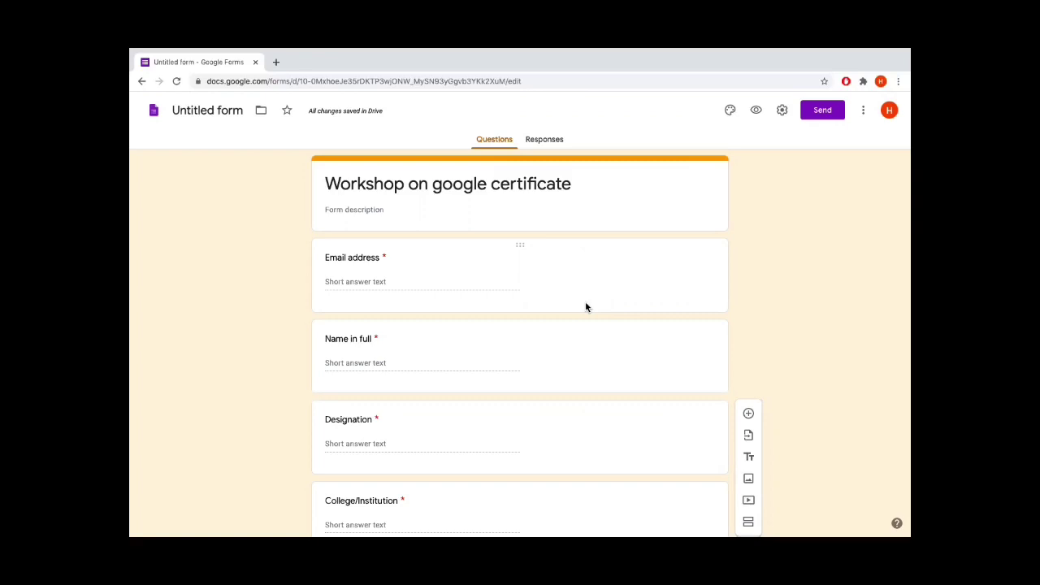
From the Responses tab, create a new linked 'Untitled form (Responses)' spreadsheet
left_click(546, 141)
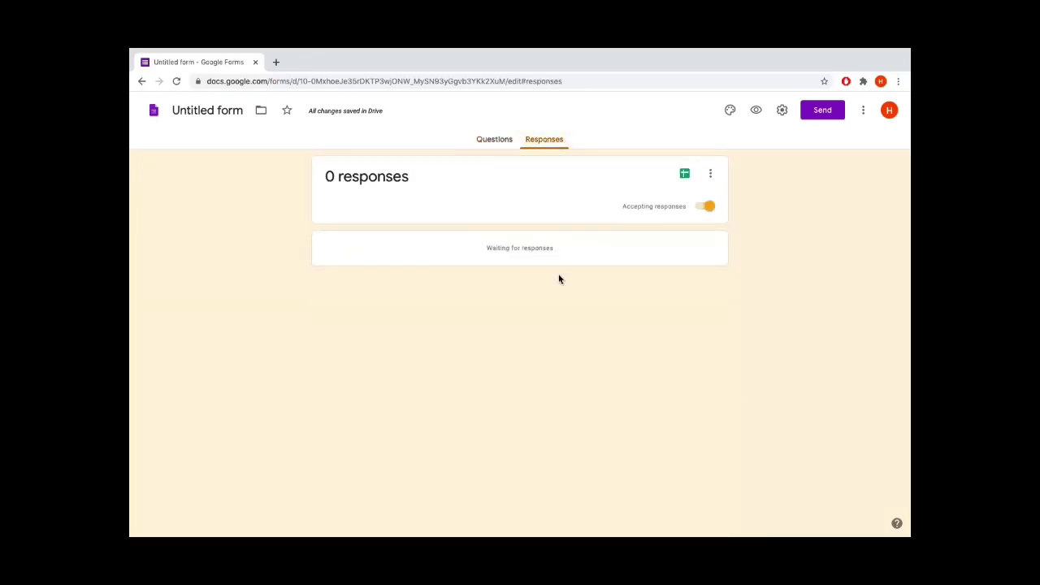
scroll(687, 185, "up", 3)
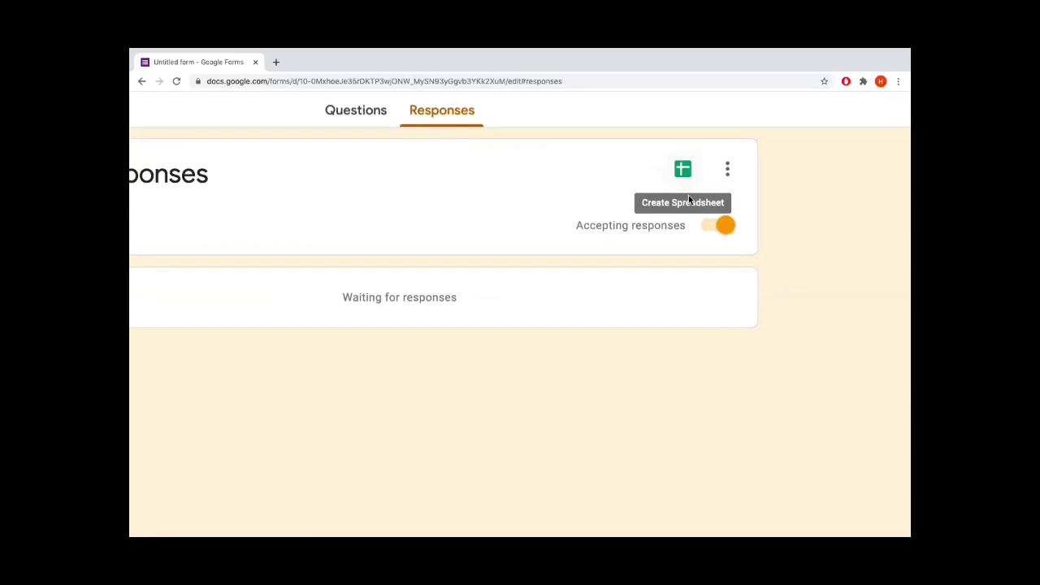
left_click(683, 171)
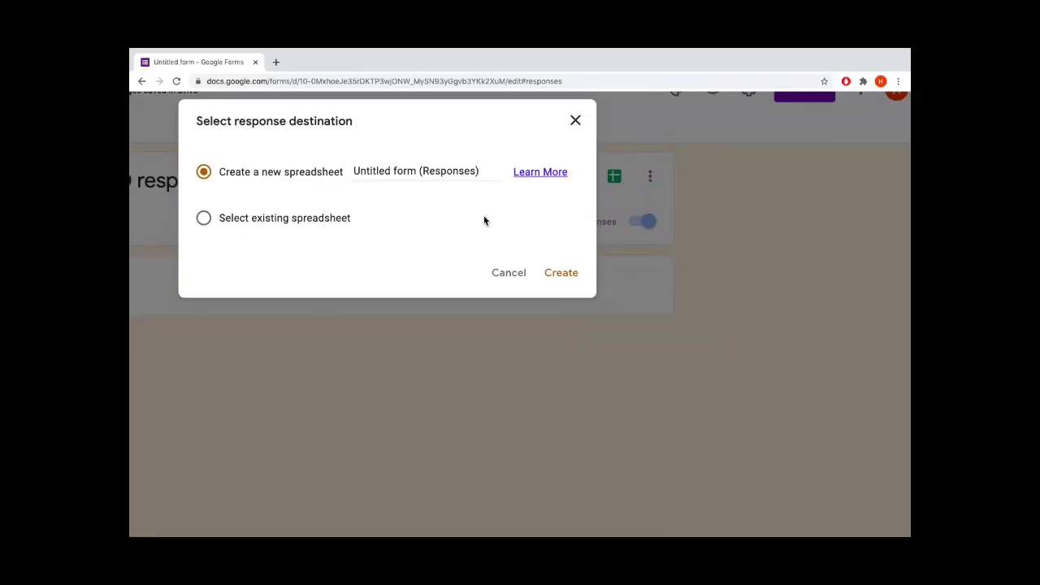
left_click(561, 273)
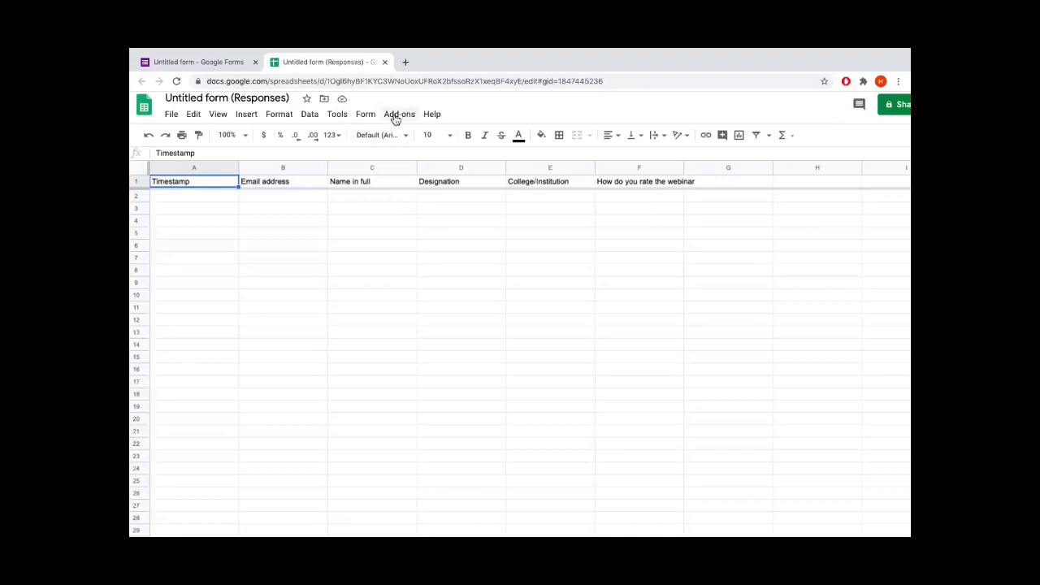
Open the Add-ons menu in the 'Untitled form (Responses)' spreadsheet
left_click(395, 119)
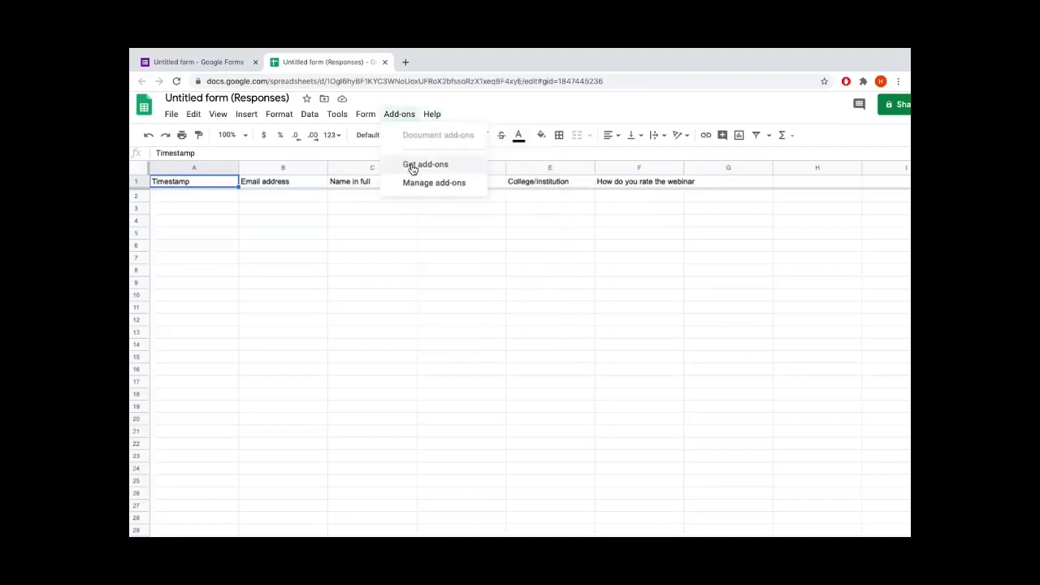
Install the Autocrat add-on from the Sheets Marketplace, authorising it with the Google account
left_click(409, 163)
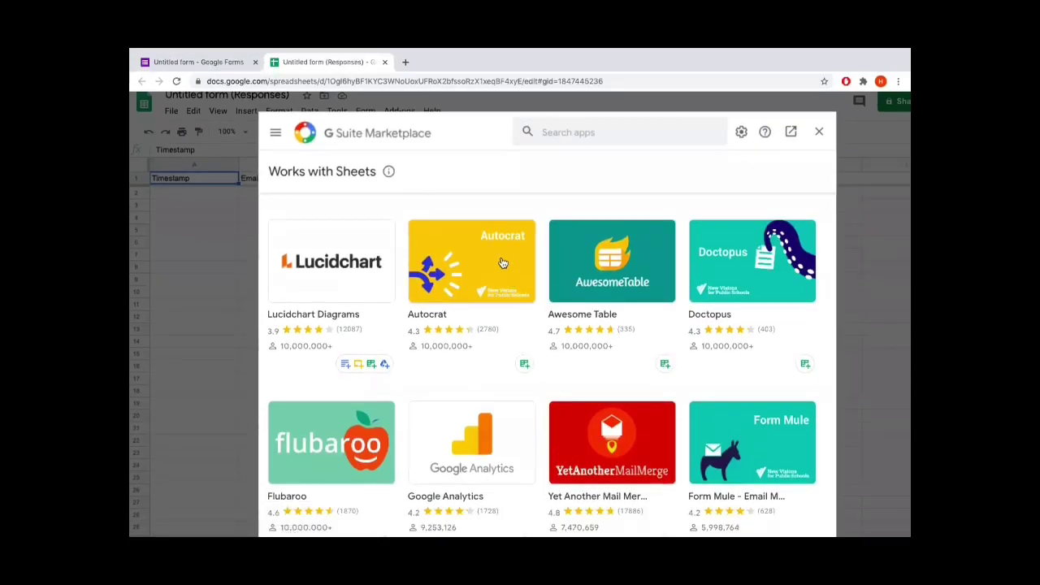
left_click(500, 262)
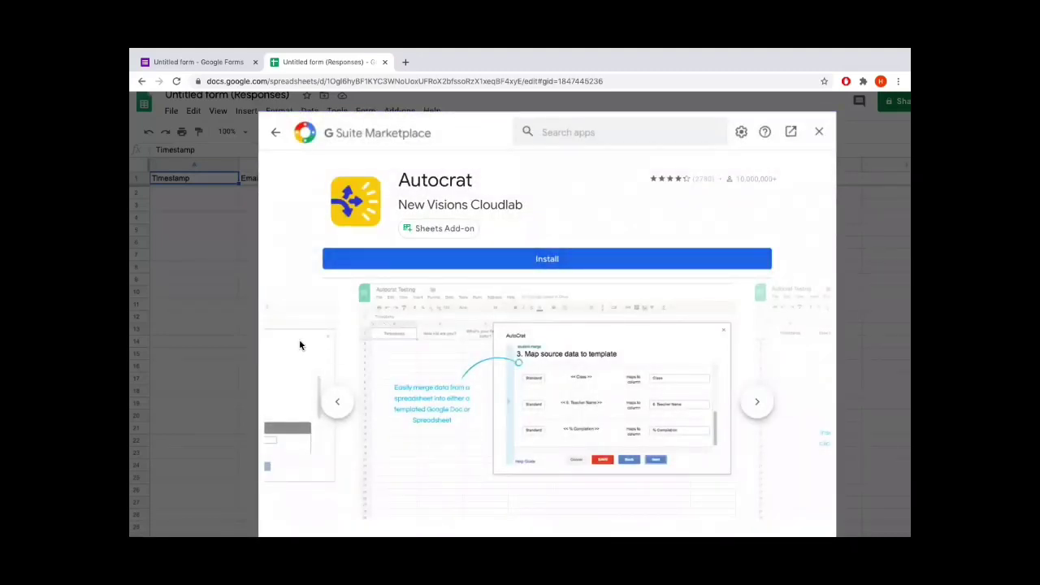
left_click(552, 259)
left_click(632, 392)
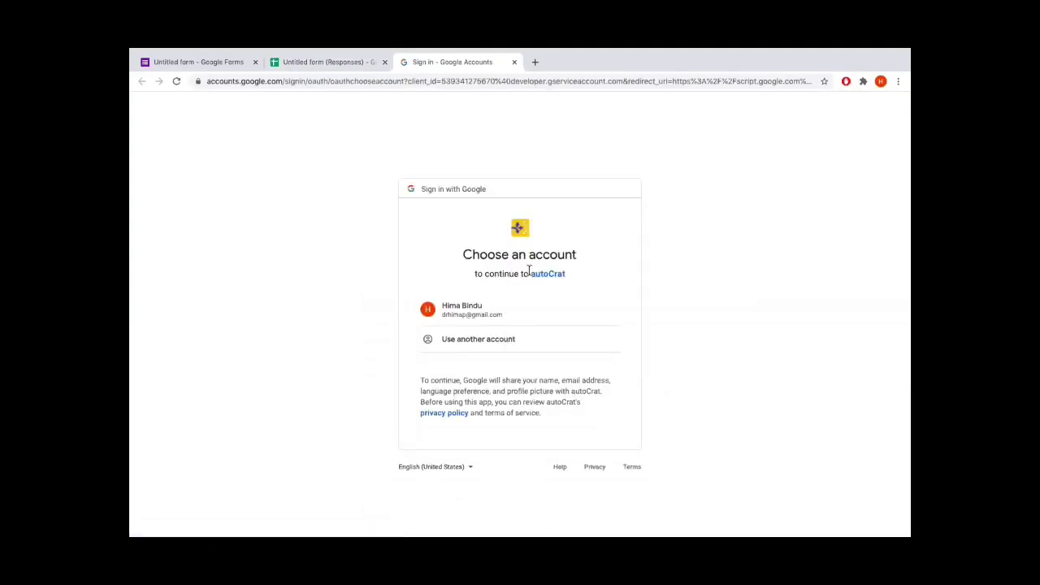
left_click(470, 314)
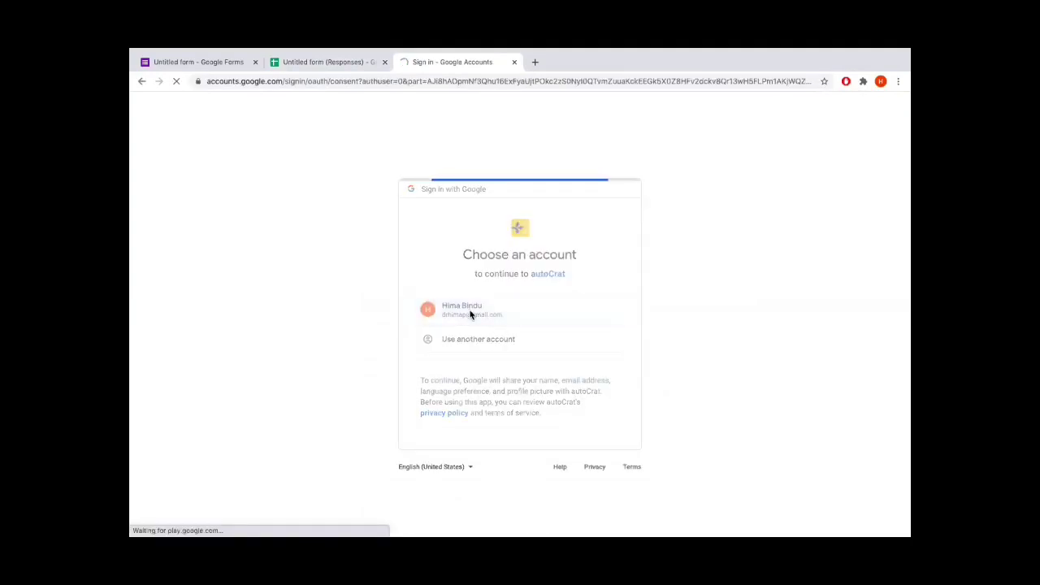
scroll(479, 336, "down", 5)
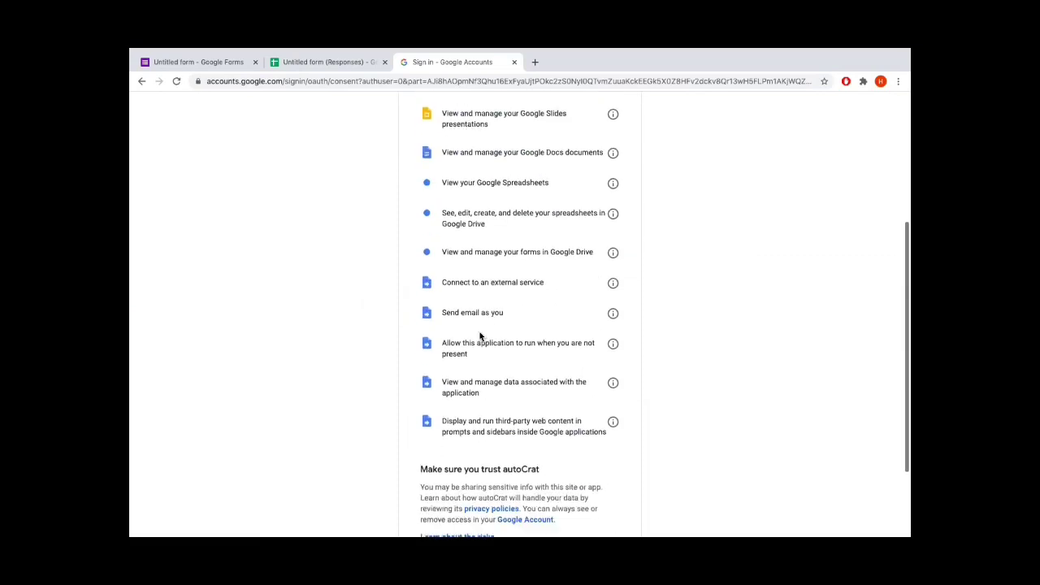
left_click(597, 460)
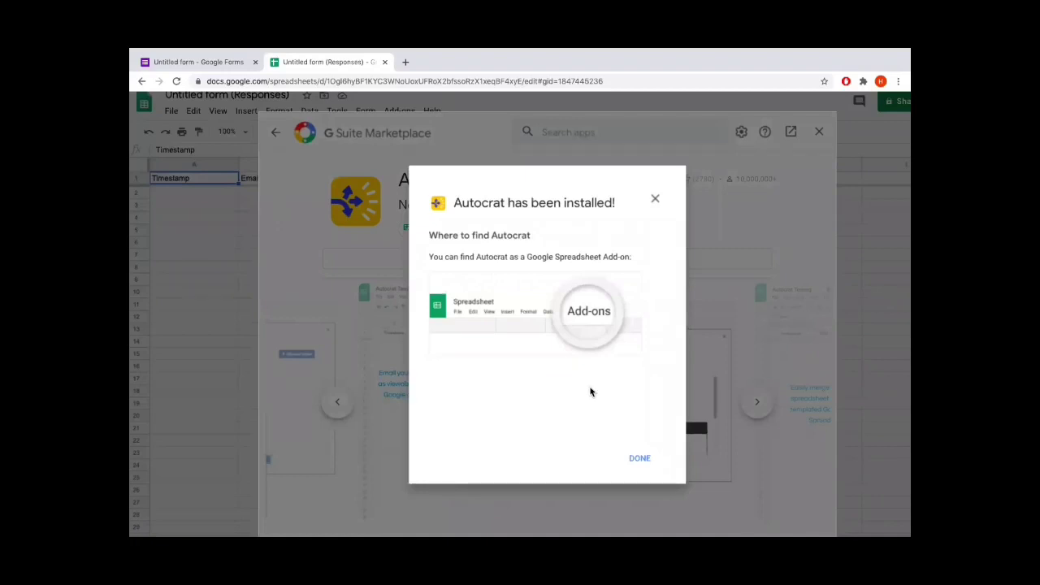
left_click(640, 460)
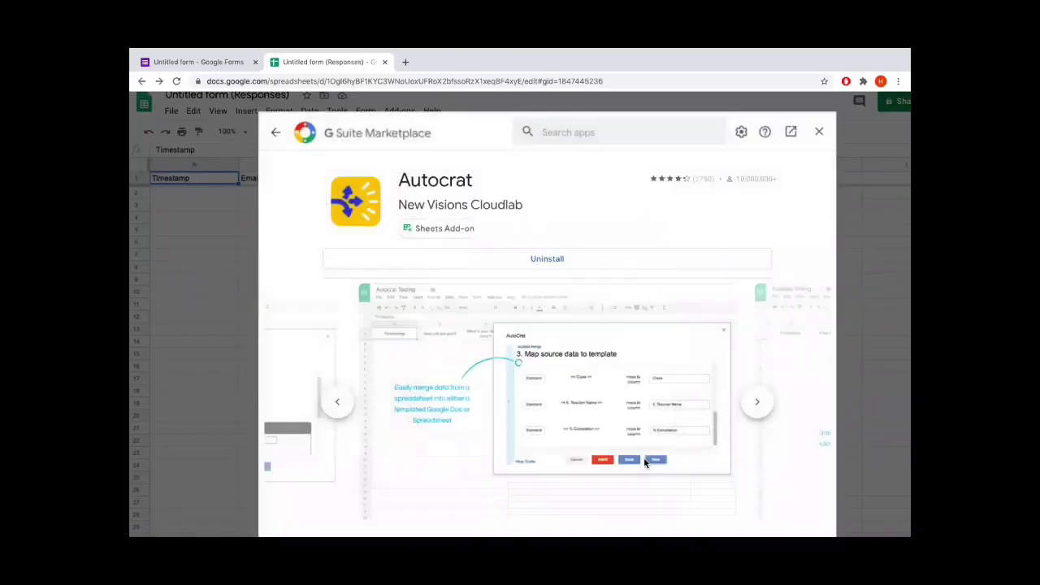
left_click(818, 134)
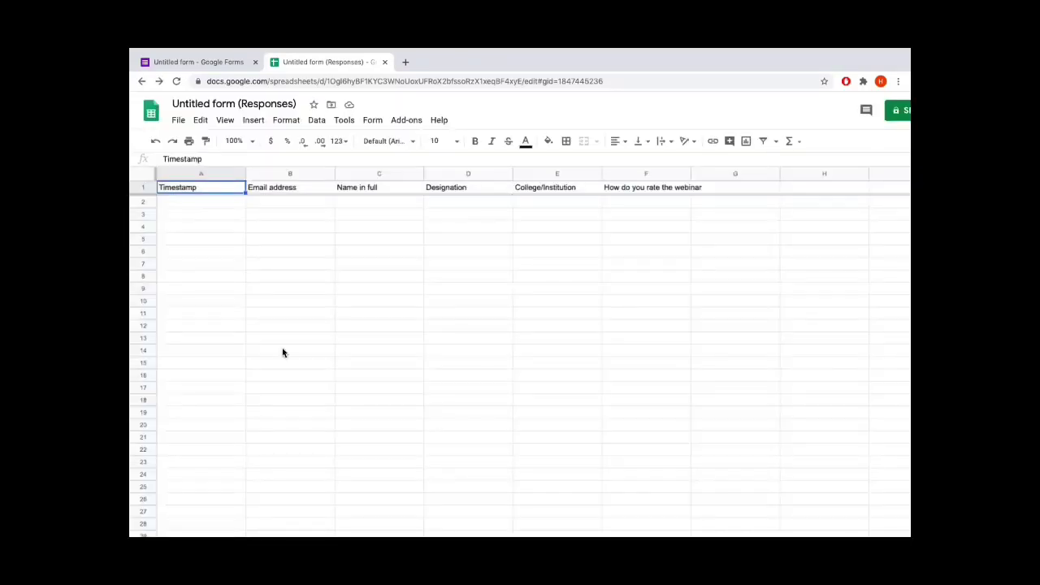
Launch Autocrat from the Add-ons menu and start a new merge job
left_click(404, 122)
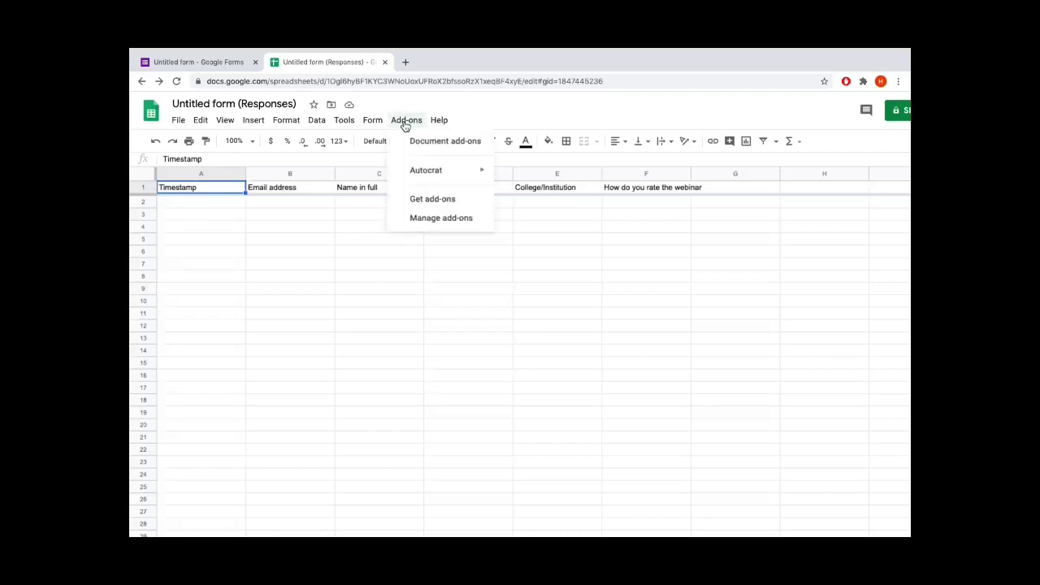
mouse_move(412, 178)
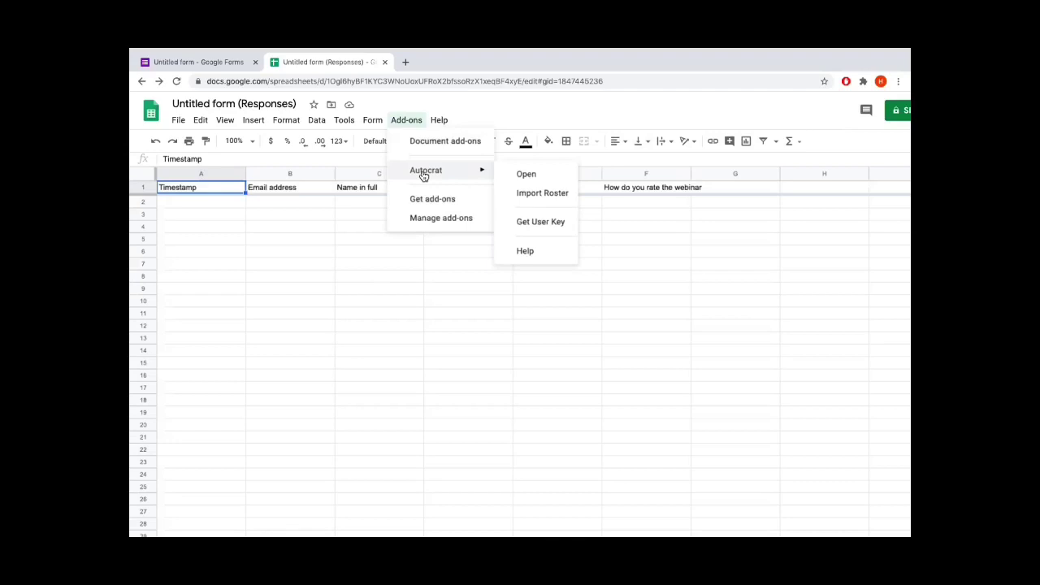
left_click(527, 174)
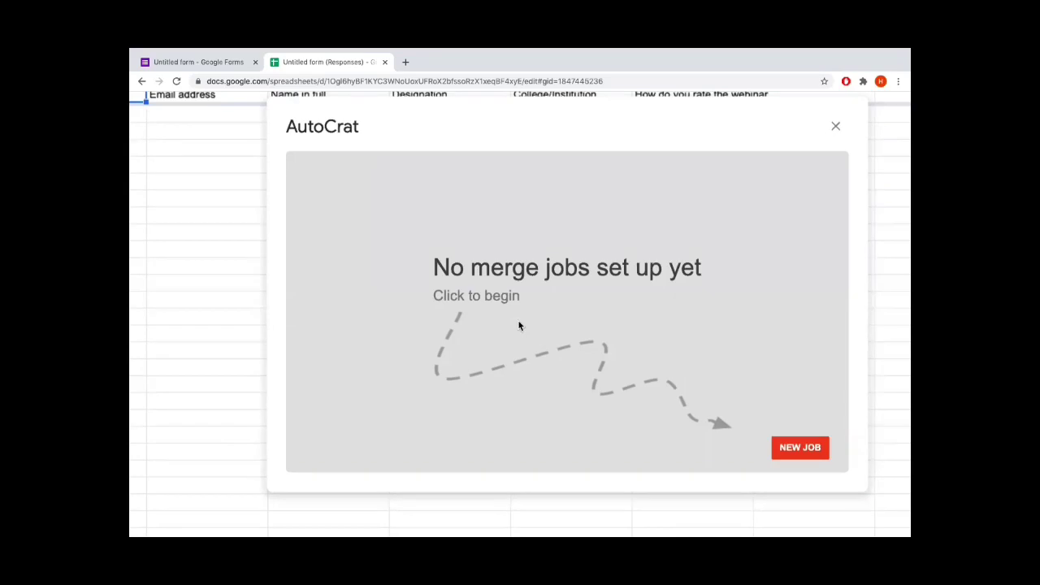
left_click(811, 448)
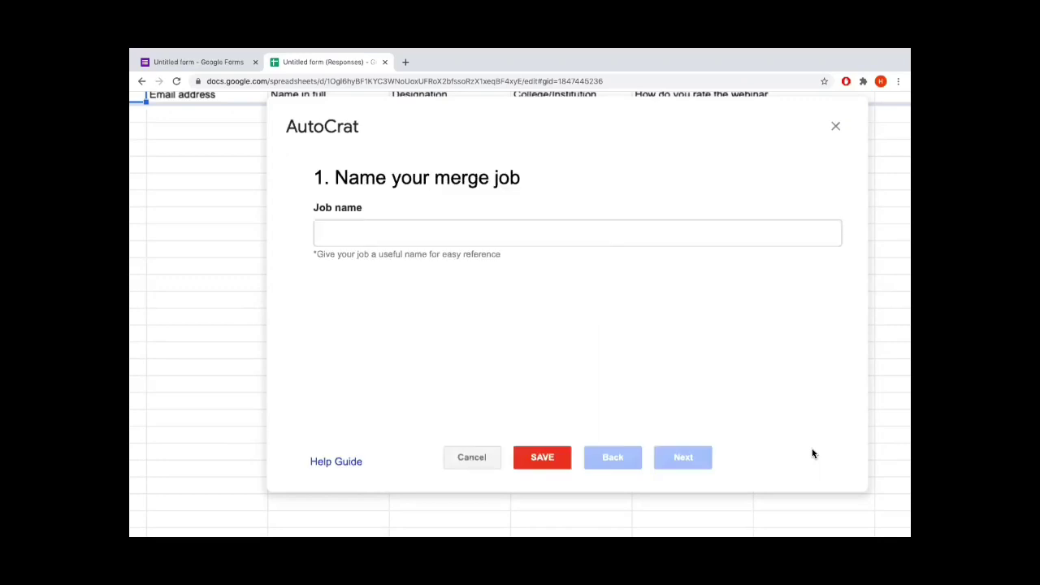
Name the Autocrat job 'ICT Google certificate' and advance to template selection
left_click(394, 239)
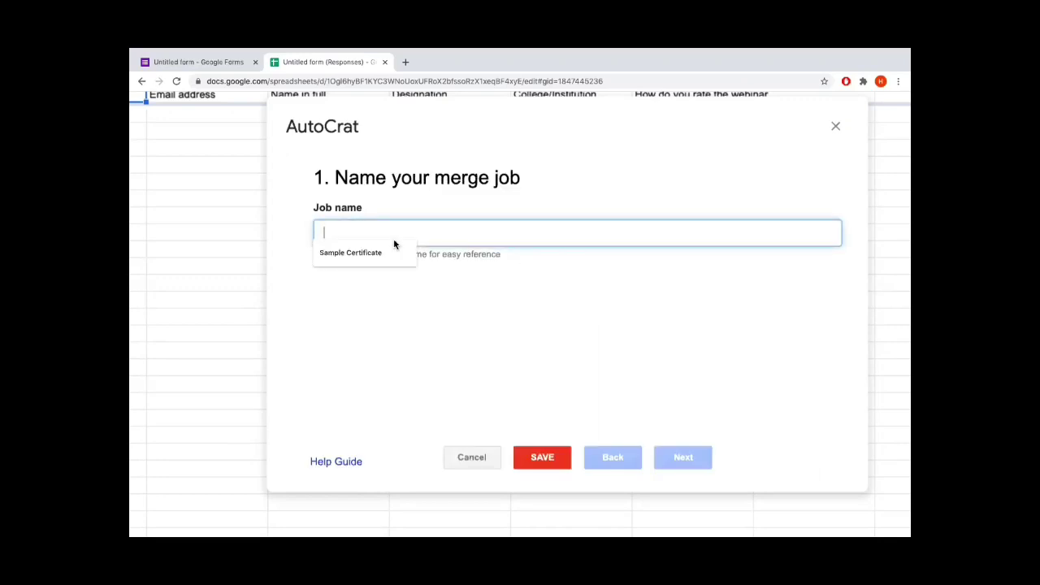
type("ICT ")
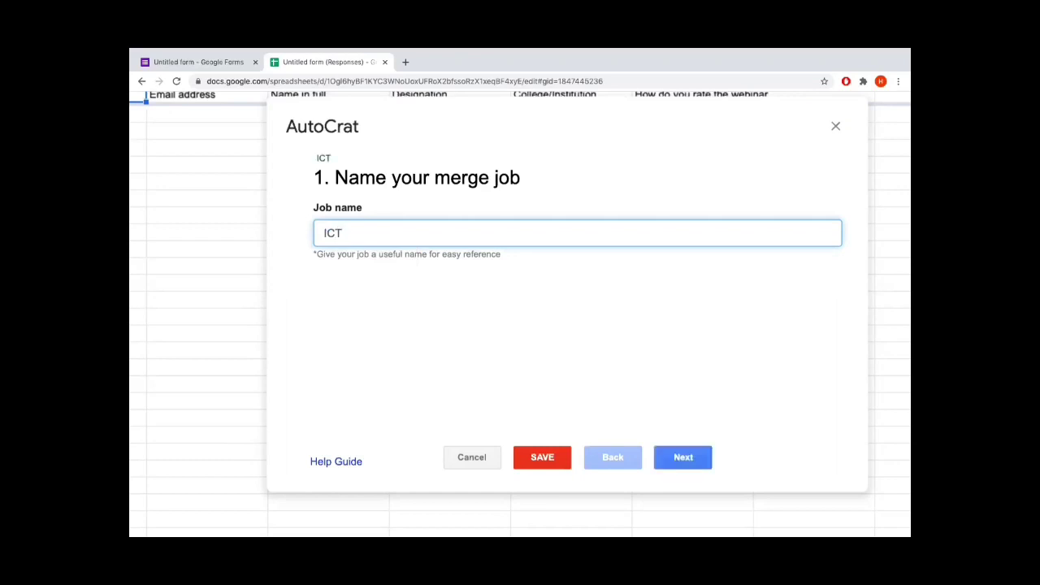
type("Goo")
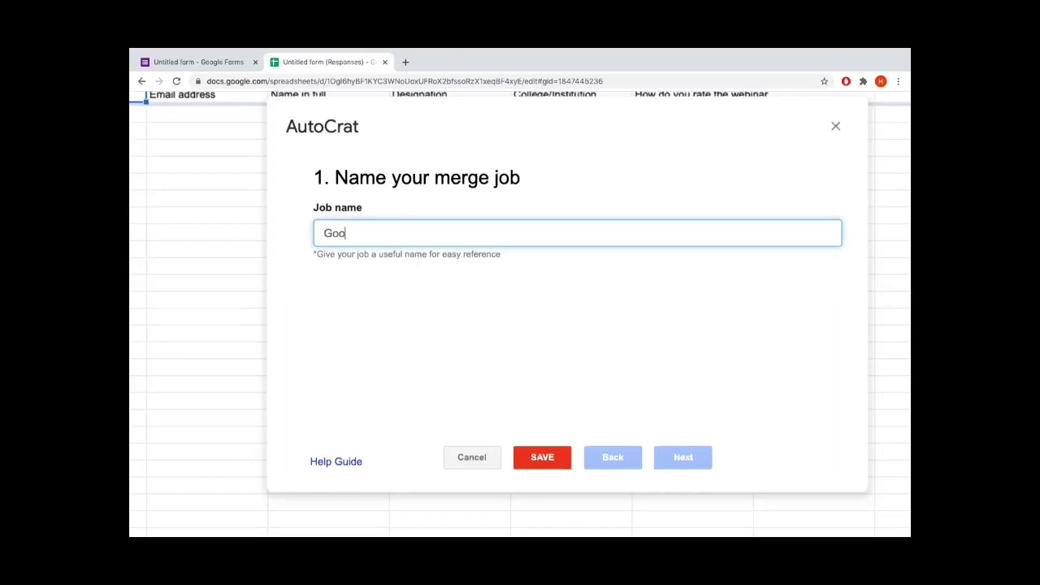
type("gle certificate")
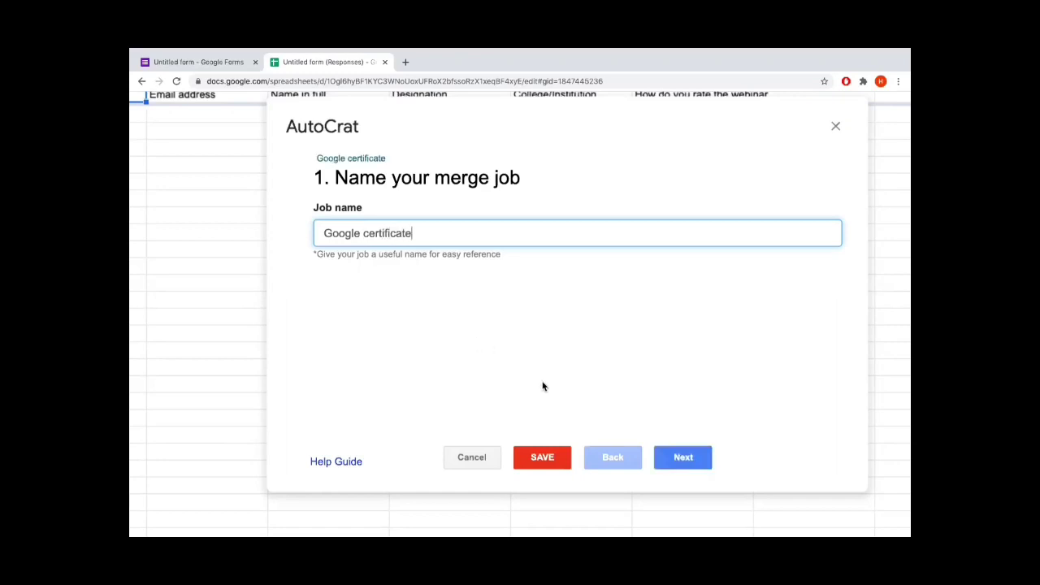
left_click(683, 457)
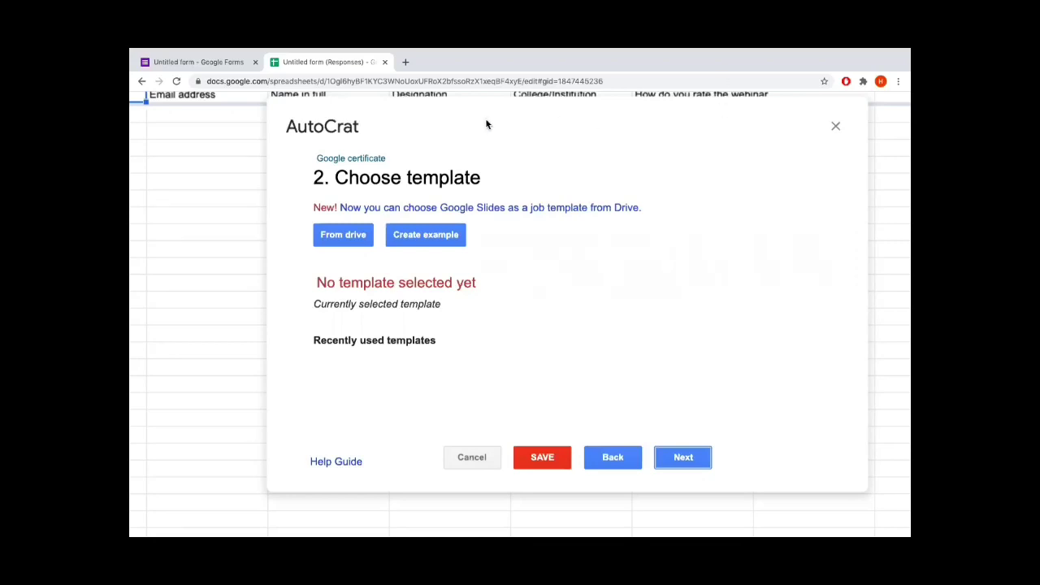
Open a new browser tab showing the Google apps list, zoomed in
left_click(405, 63)
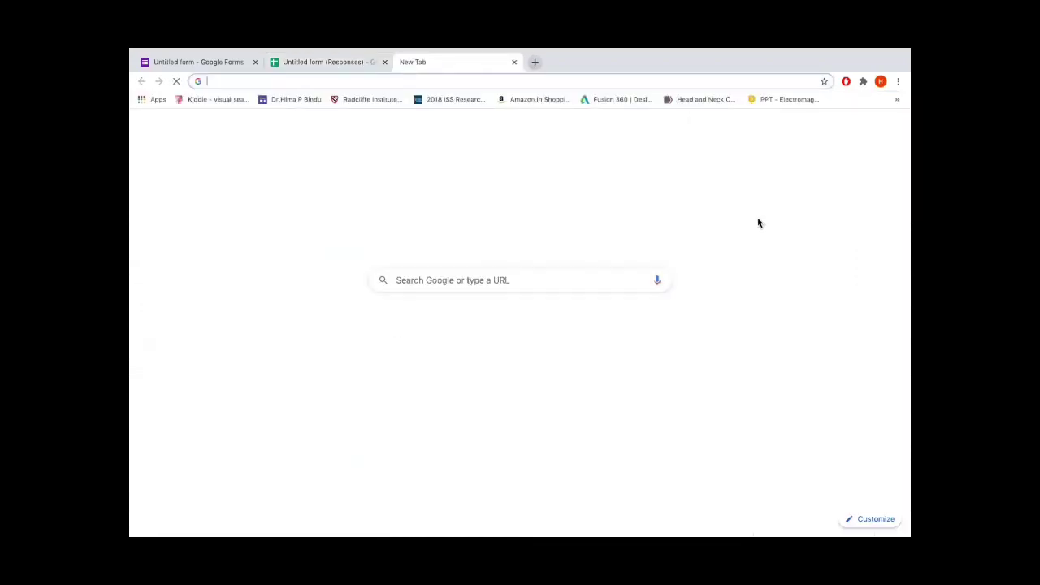
left_click(868, 124)
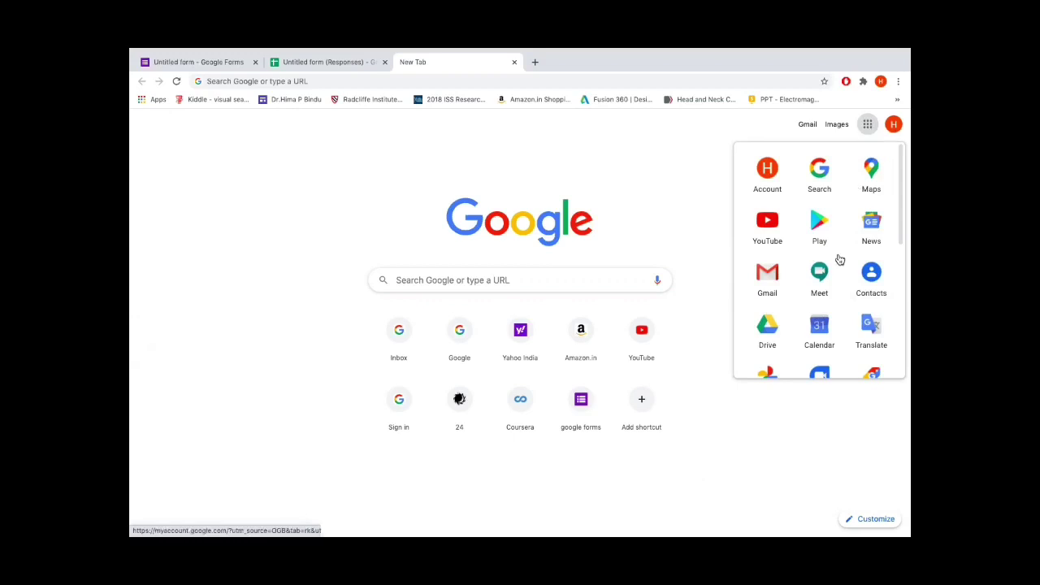
scroll(839, 259, "down", 4)
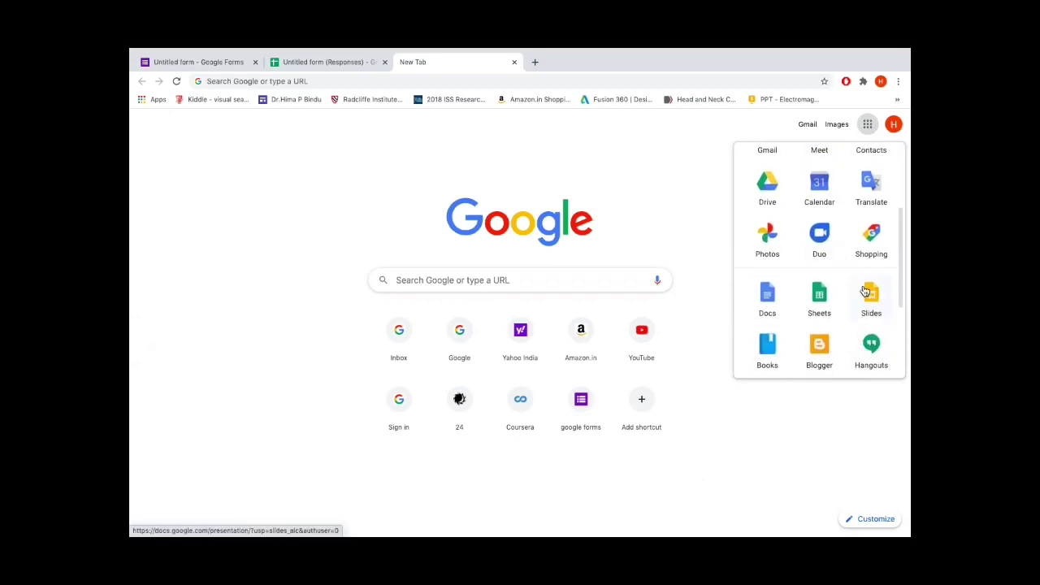
key("ctrl+plus")
key("ctrl+plus")
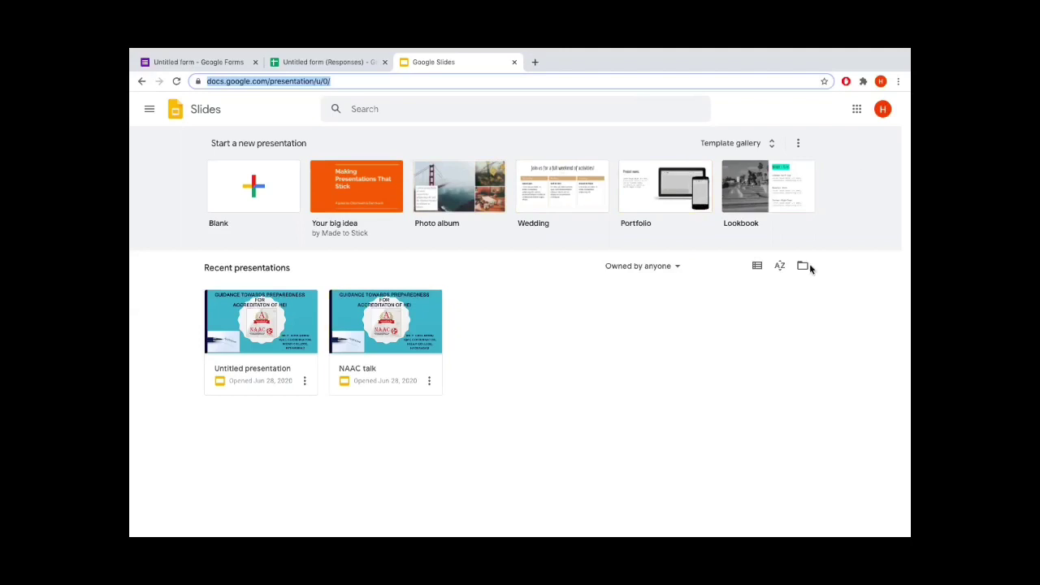
Create a blank Google Slides presentation and browse its Themes panel
left_click(256, 189)
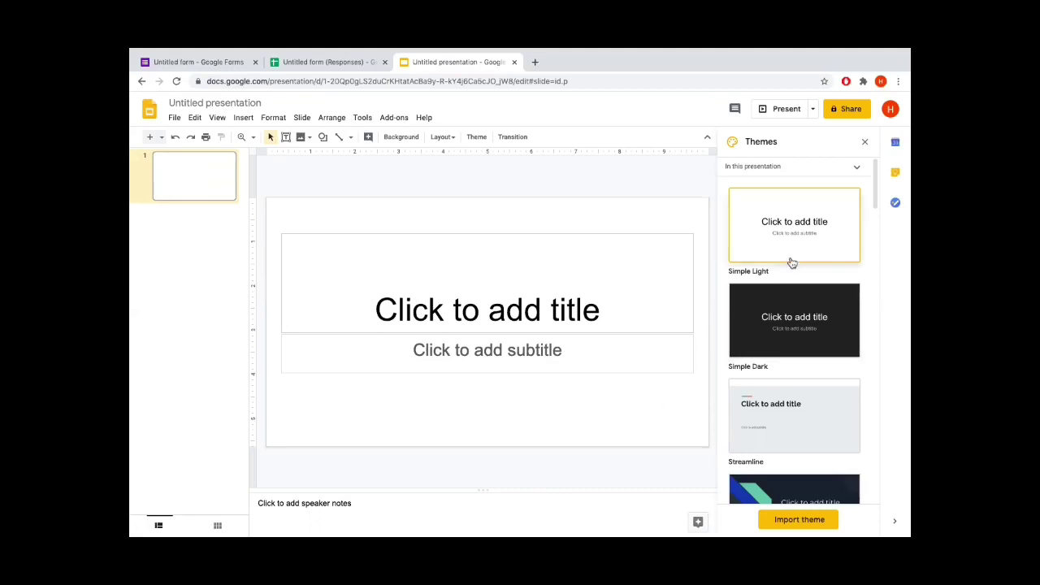
scroll(783, 497, "down", 4)
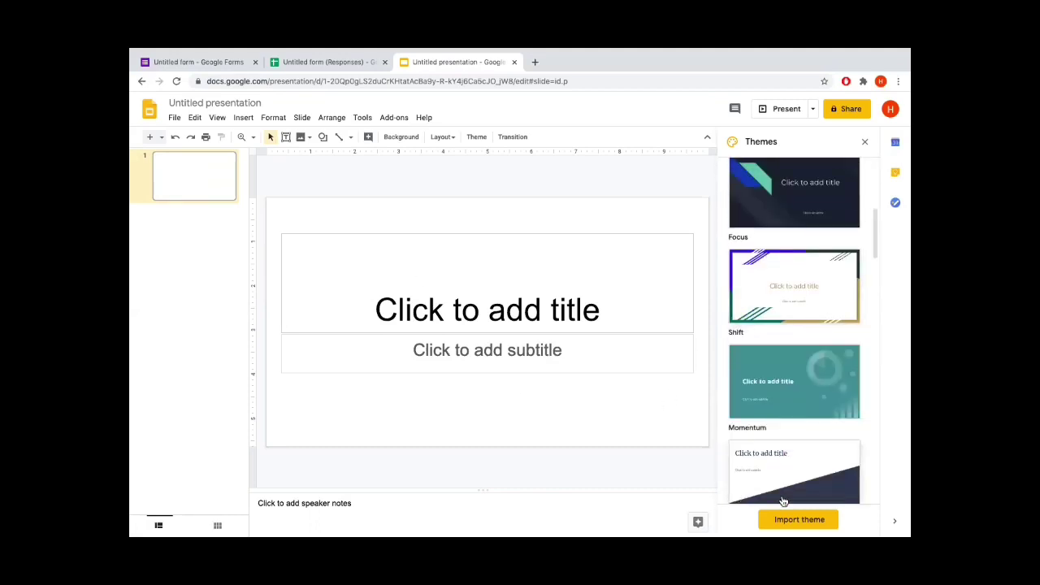
scroll(782, 501, "down", 10)
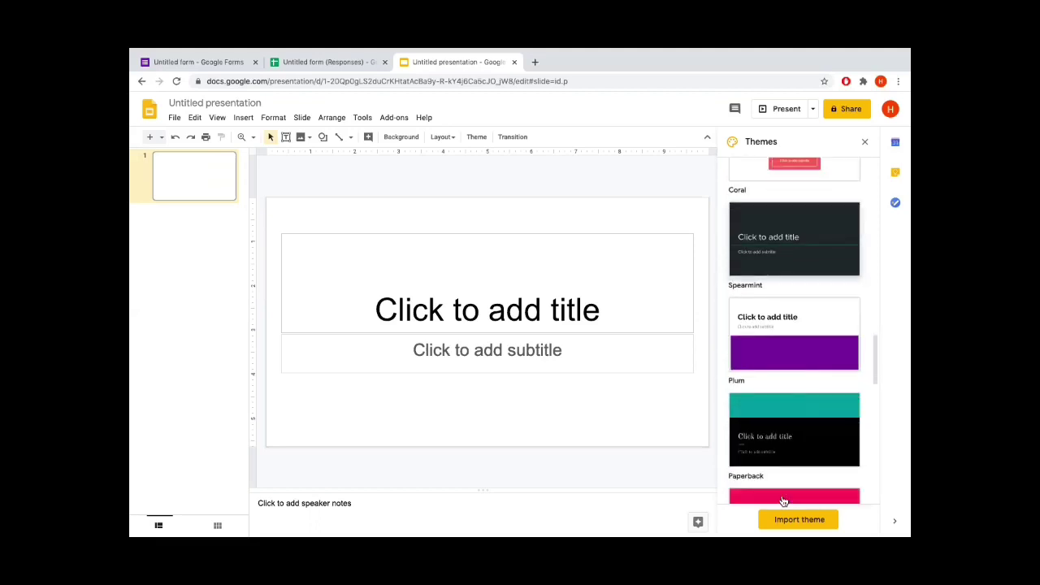
scroll(782, 499, "down", 5)
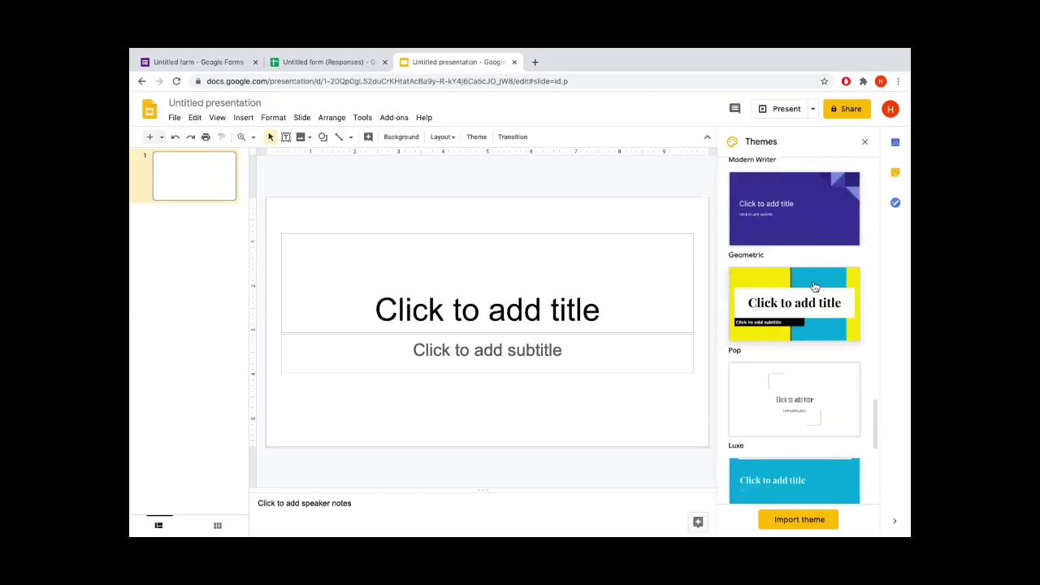
scroll(814, 286, "up", 15)
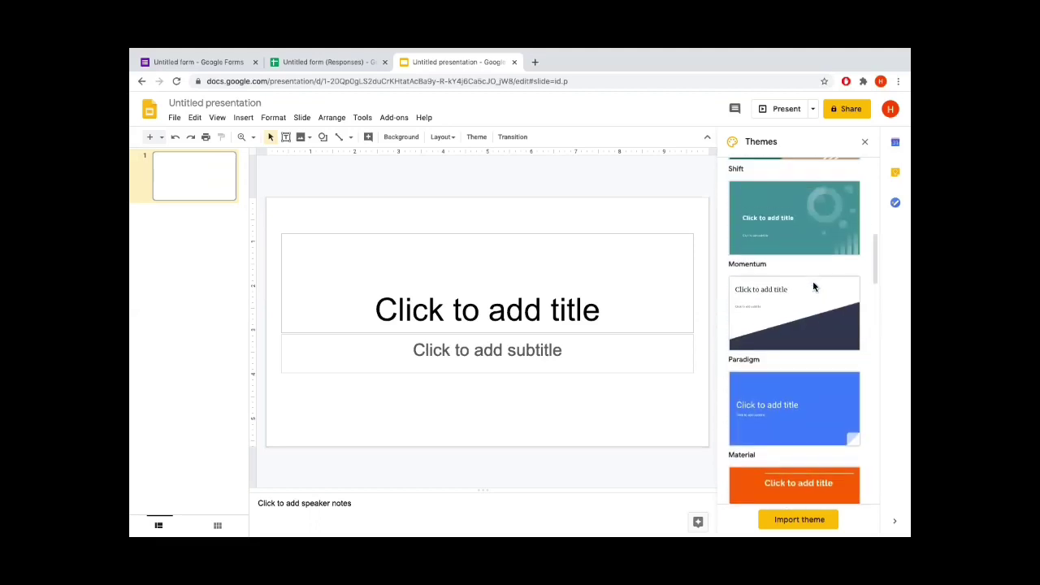
scroll(813, 286, "up", 5)
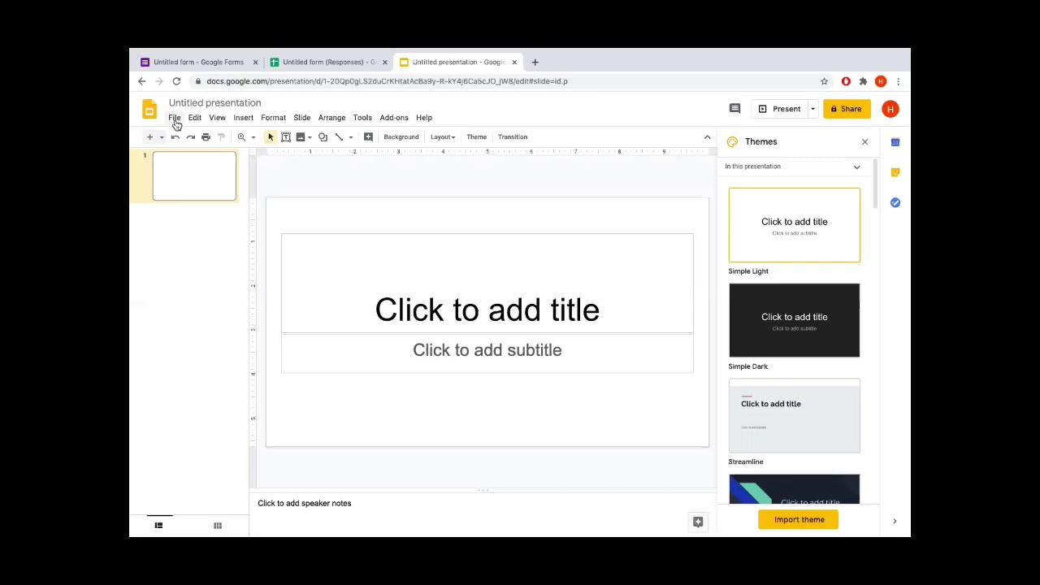
Upload the Sample certificate file from the device's Recents via File > Import slides
left_click(174, 118)
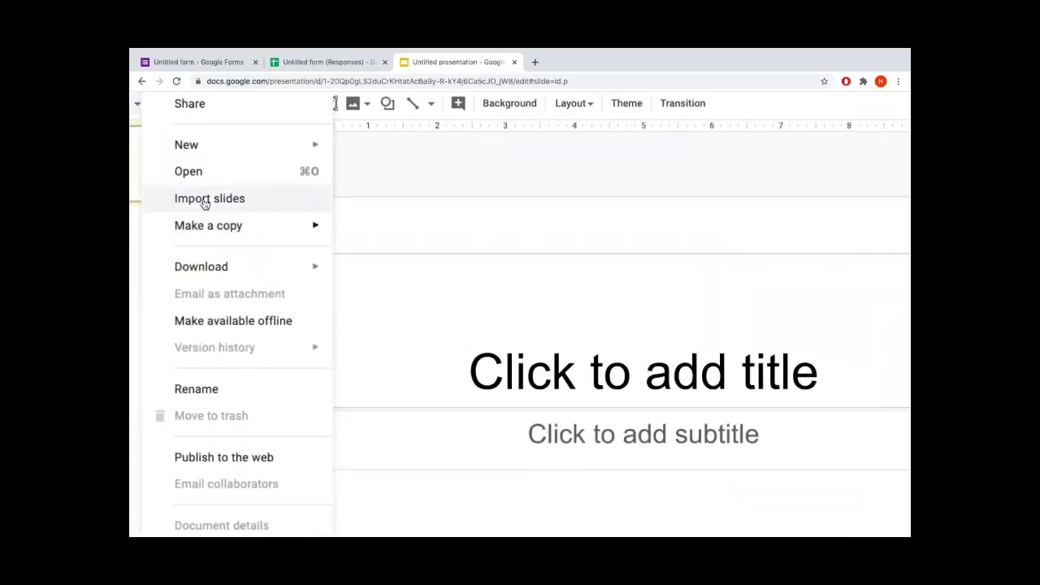
left_click(206, 201)
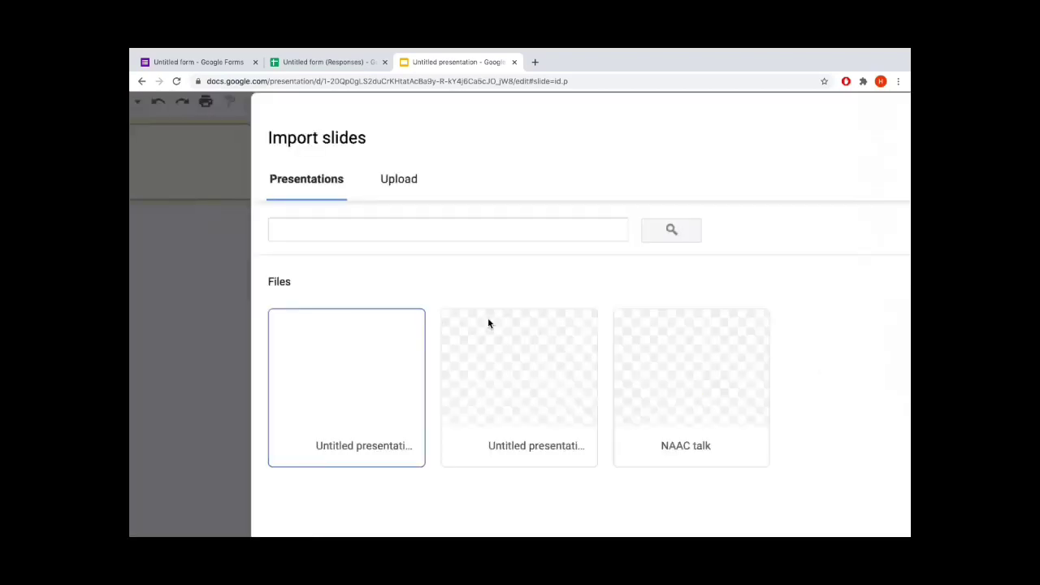
scroll(459, 222, "up", 2)
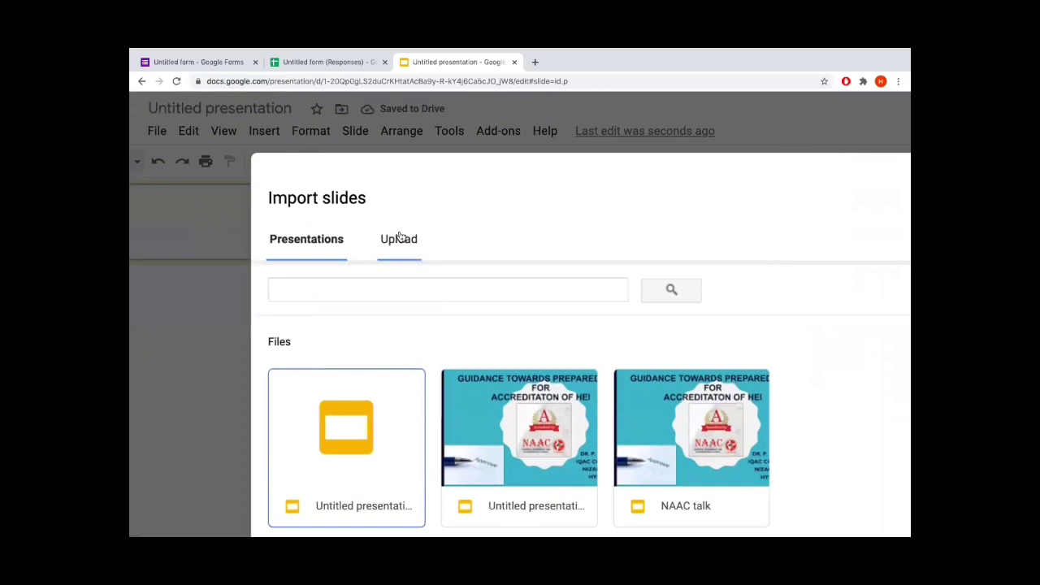
left_click(399, 236)
scroll(480, 339, "down", 3)
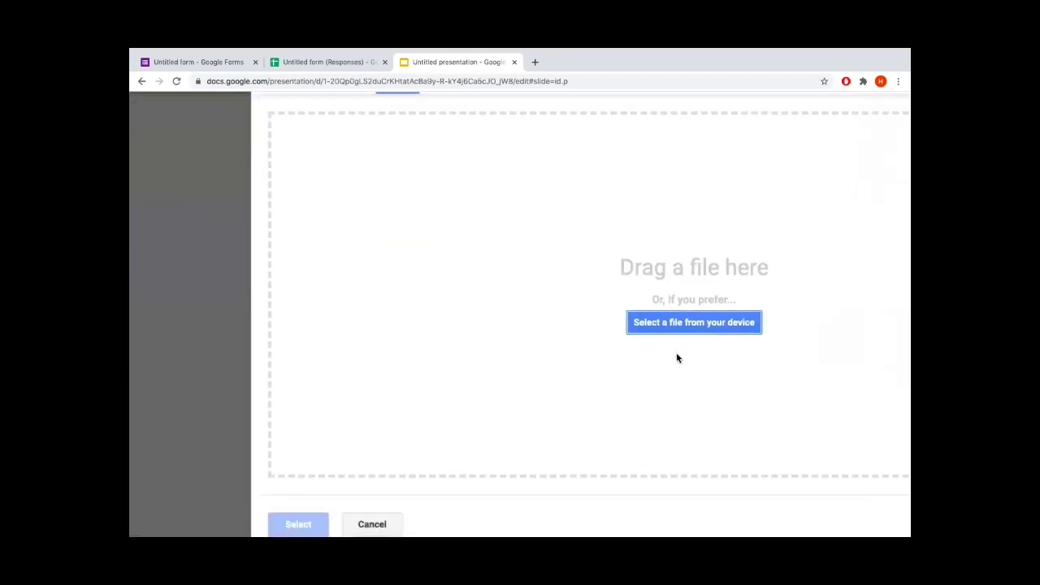
left_click(689, 325)
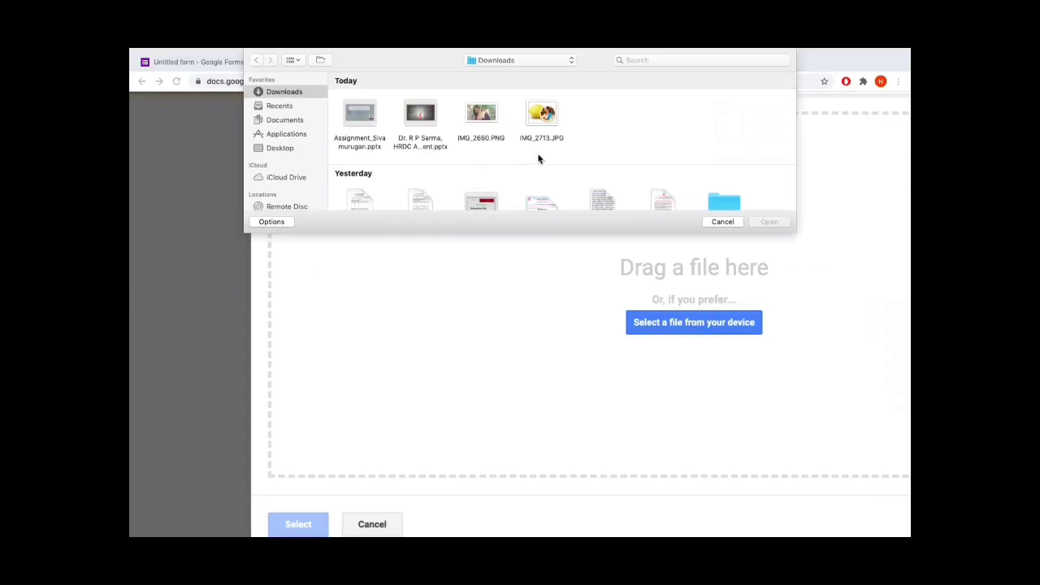
scroll(441, 149, "down", 1)
scroll(442, 150, "up", 1)
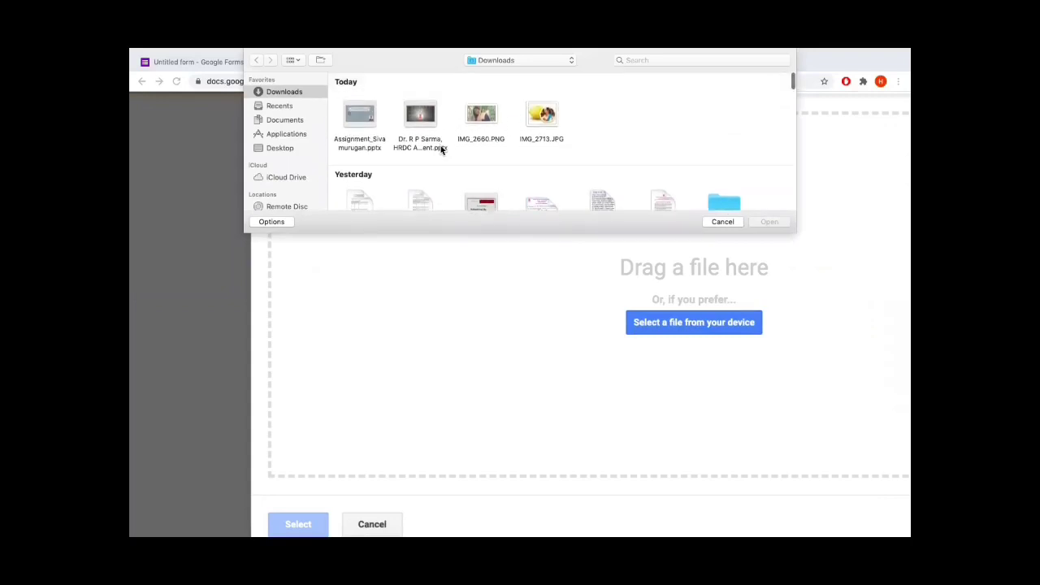
left_click(279, 105)
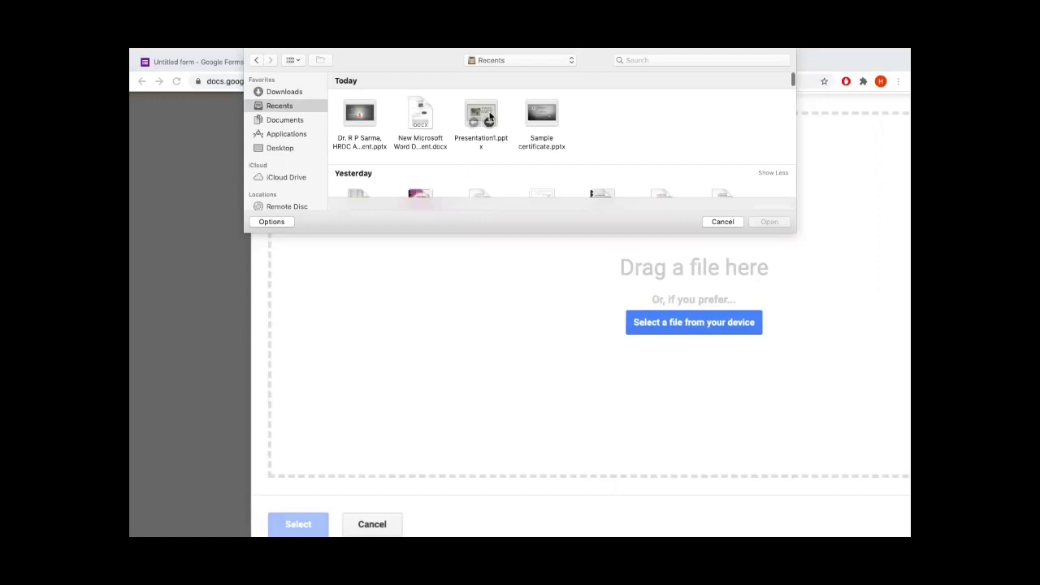
double_click(538, 110)
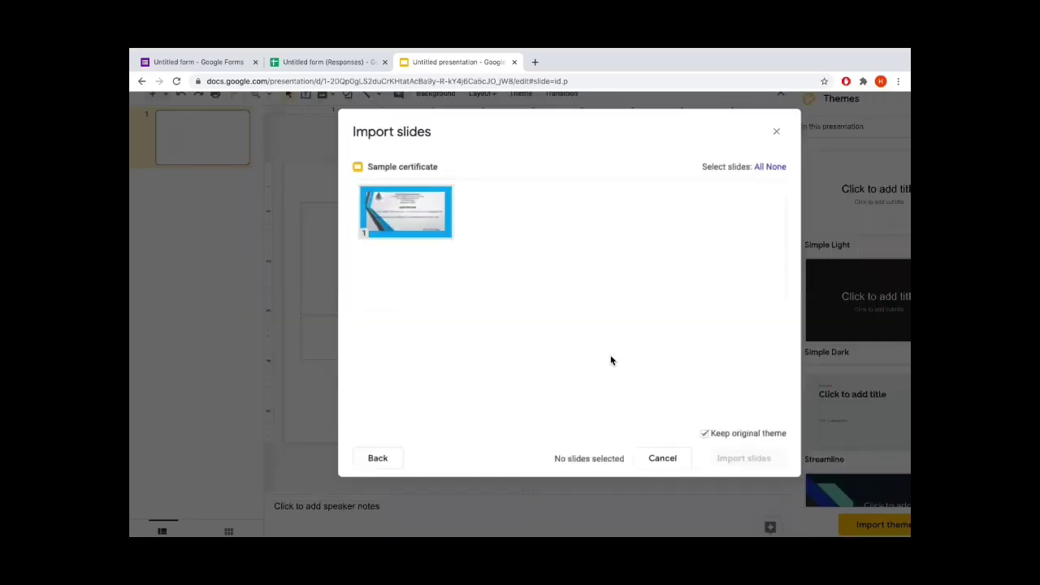
Import the certificate slide and delete the empty first slide
left_click(420, 213)
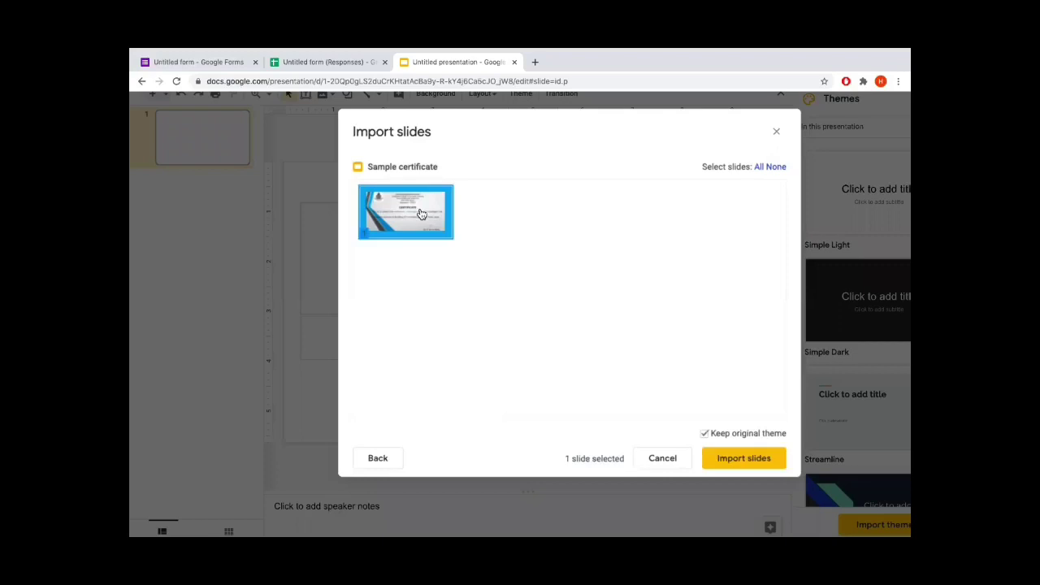
left_click(720, 461)
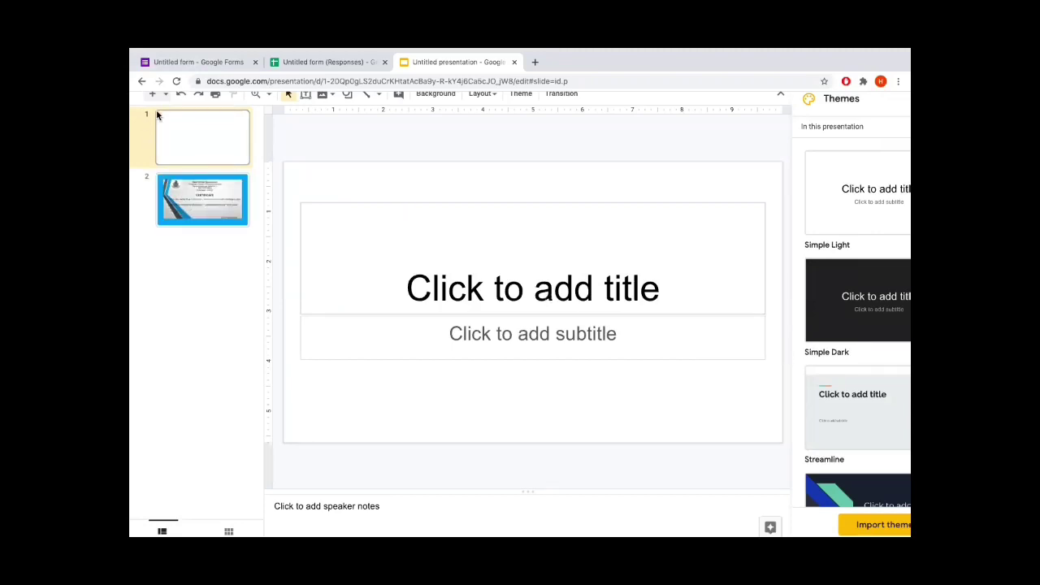
scroll(151, 130, "up", 1)
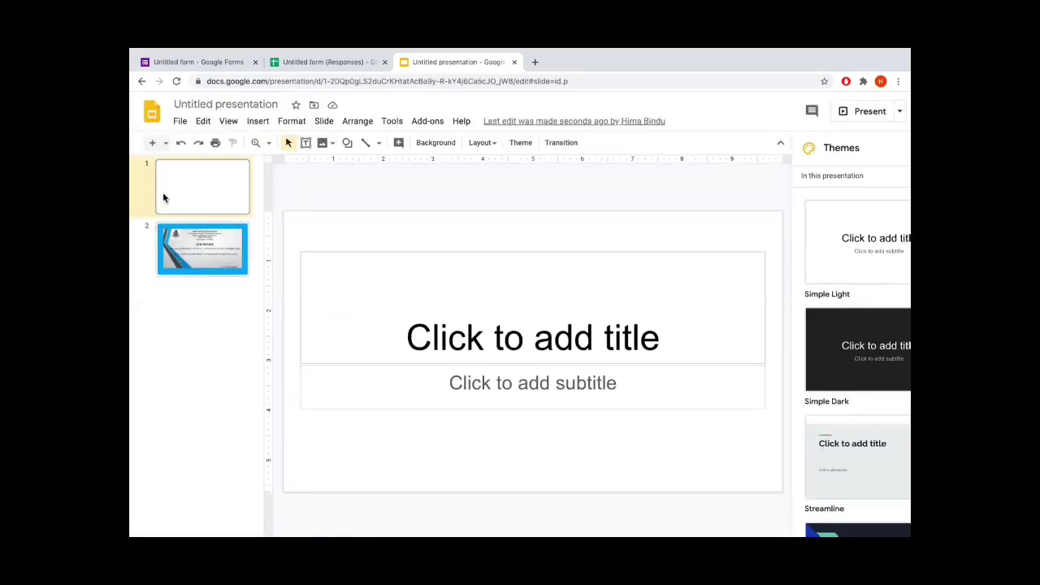
key("Delete")
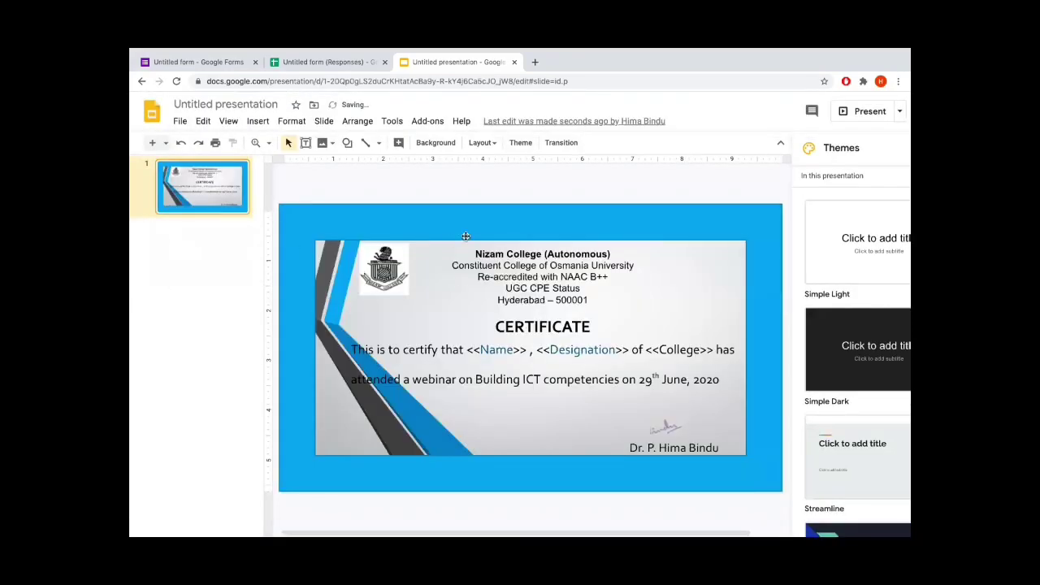
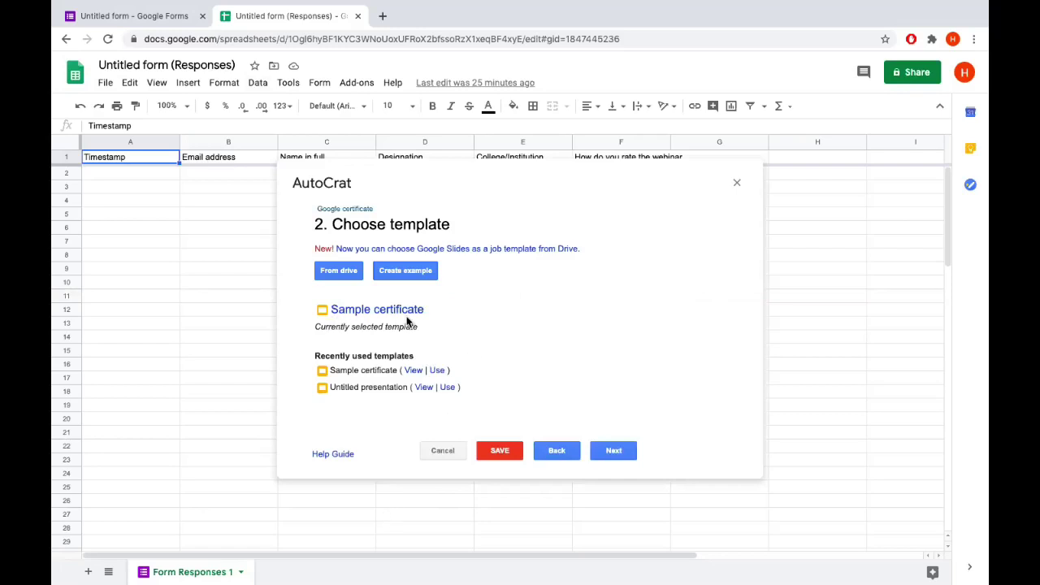
Map the Name in full, Designation and College/ Institution tags to their same-named response columns
left_click(615, 452)
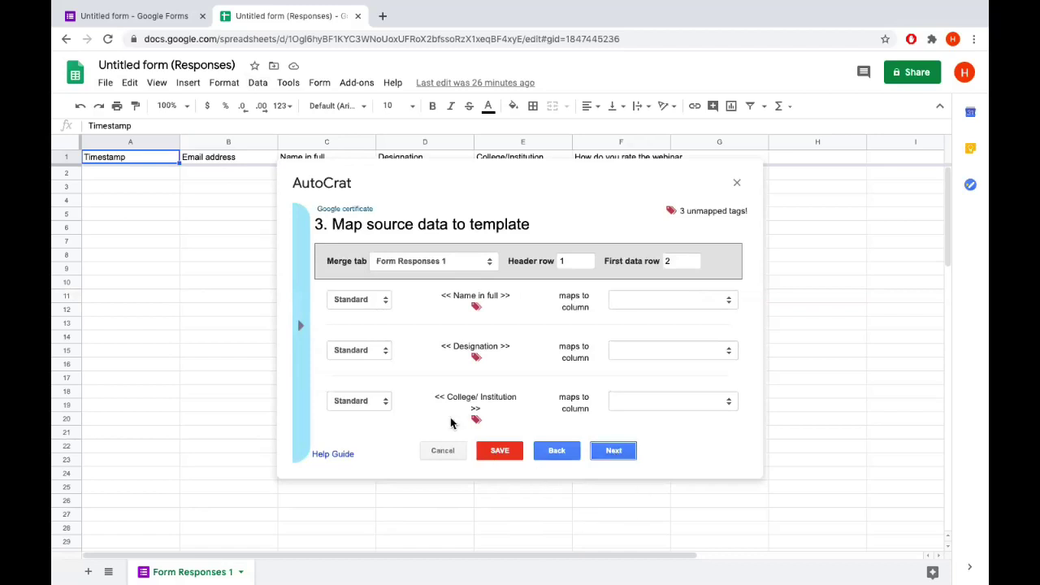
scroll(445, 398, "down", 1)
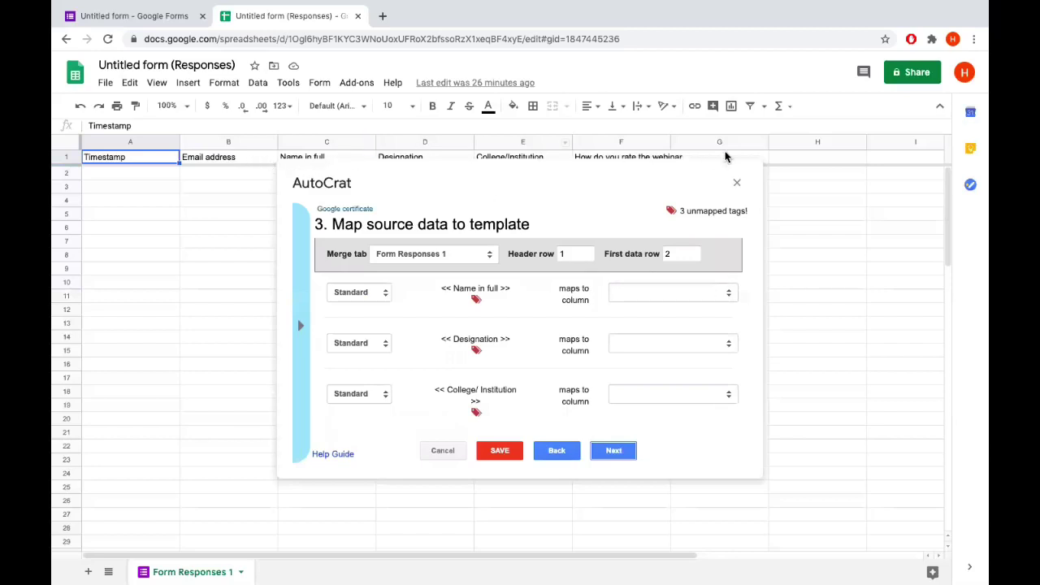
left_click(730, 292)
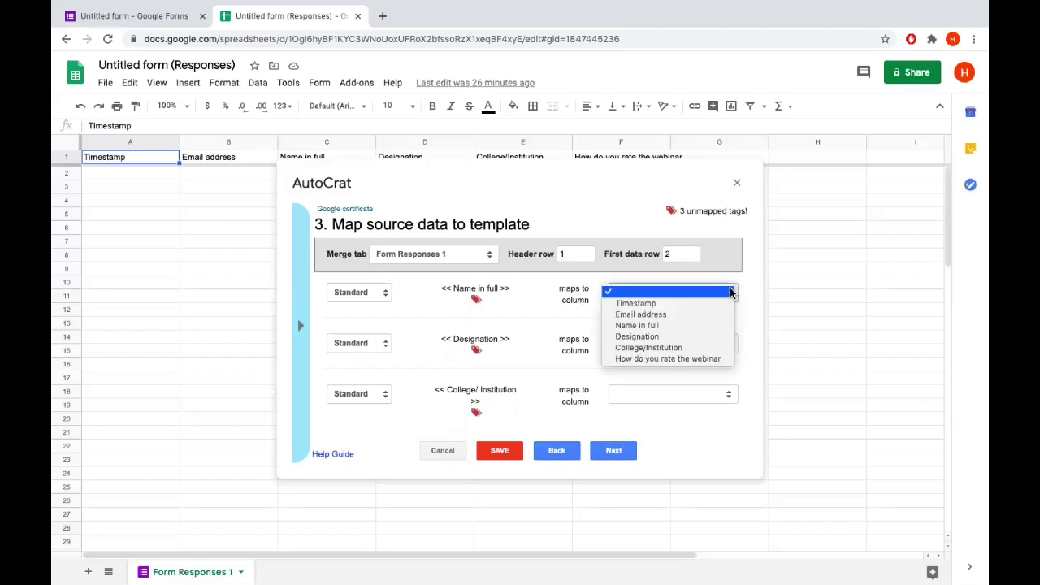
left_click(684, 325)
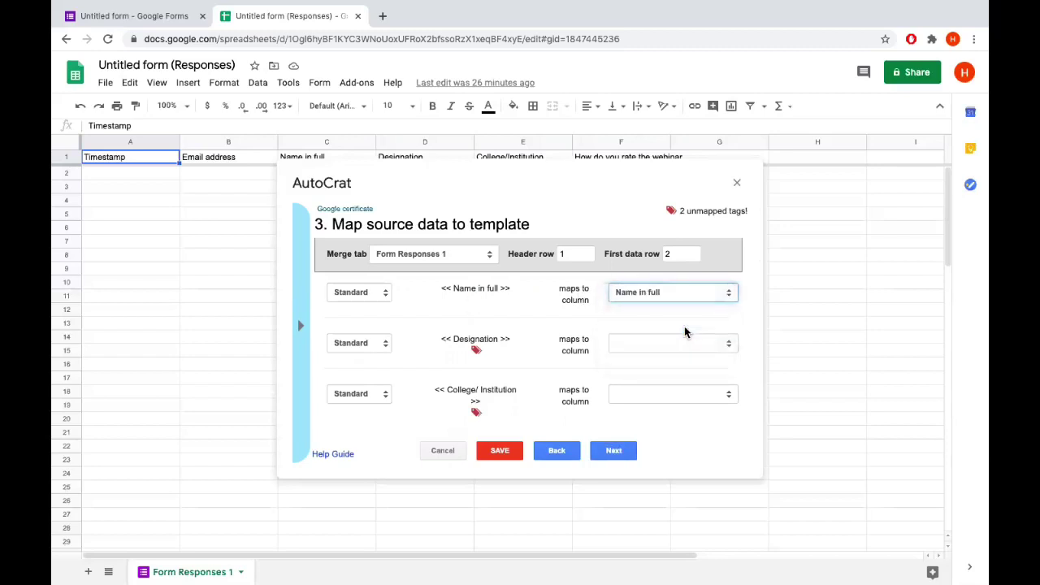
left_click(729, 346)
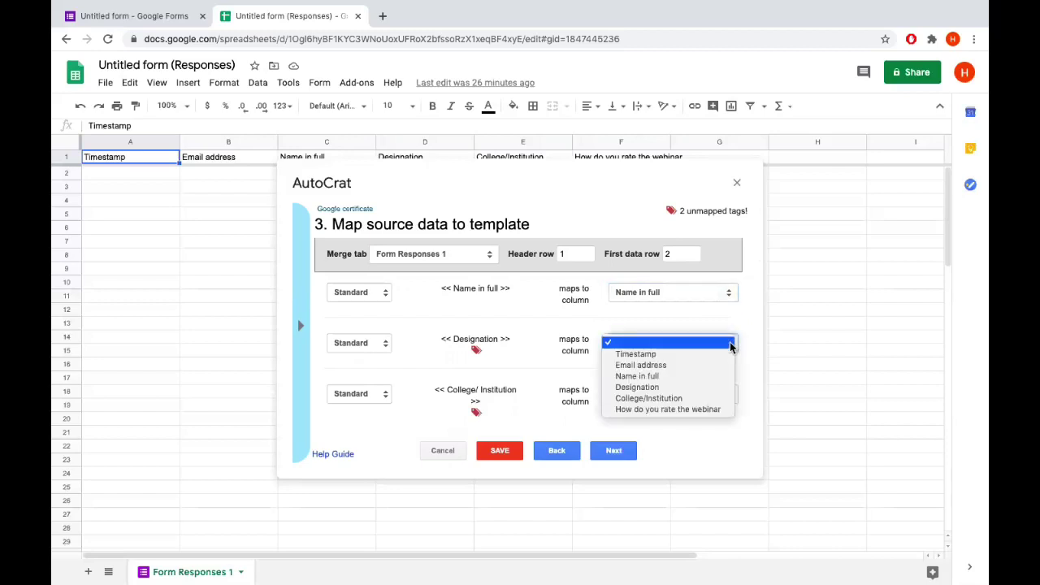
left_click(668, 388)
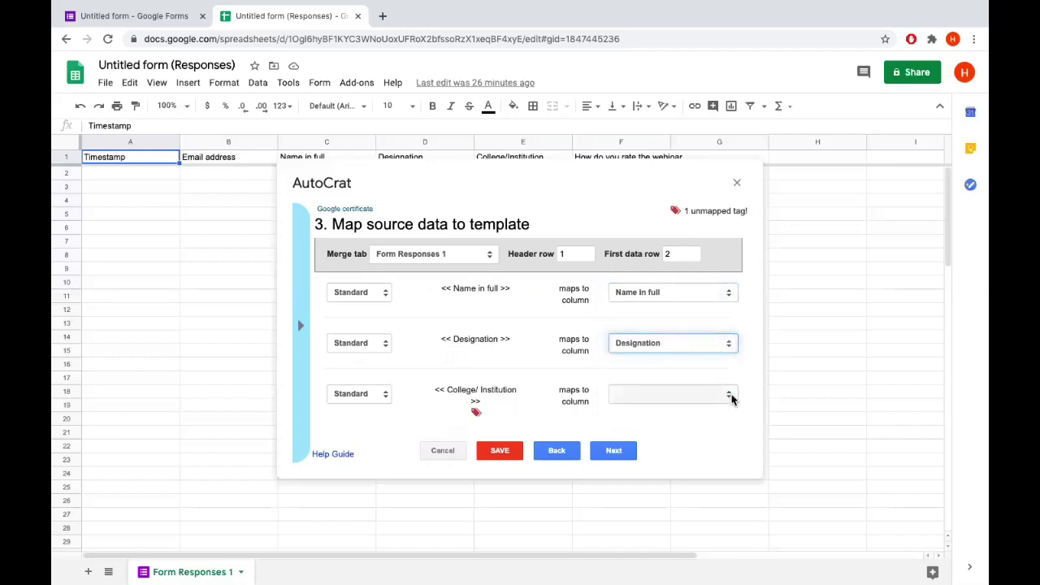
left_click(731, 398)
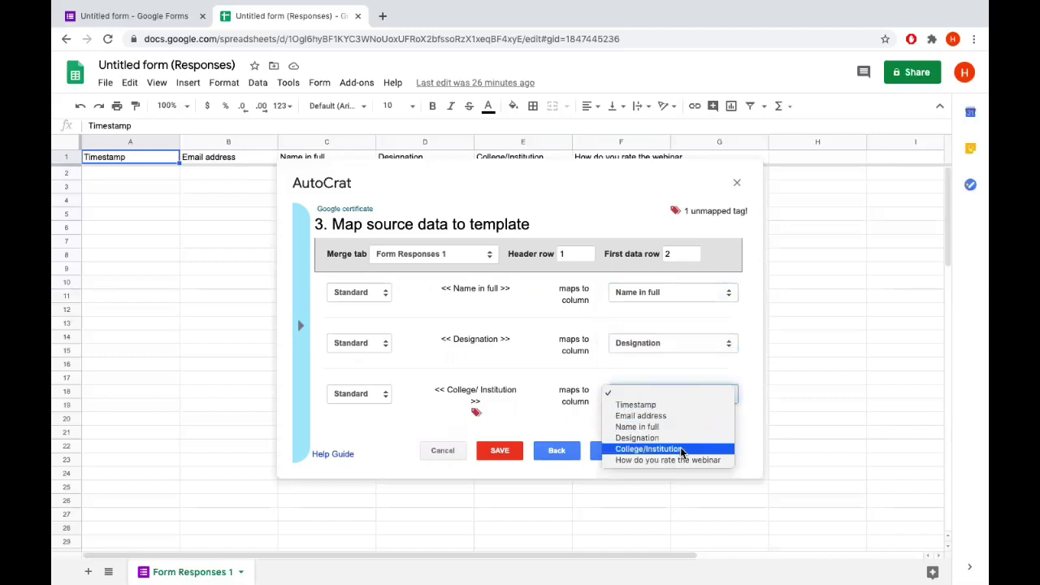
left_click(680, 450)
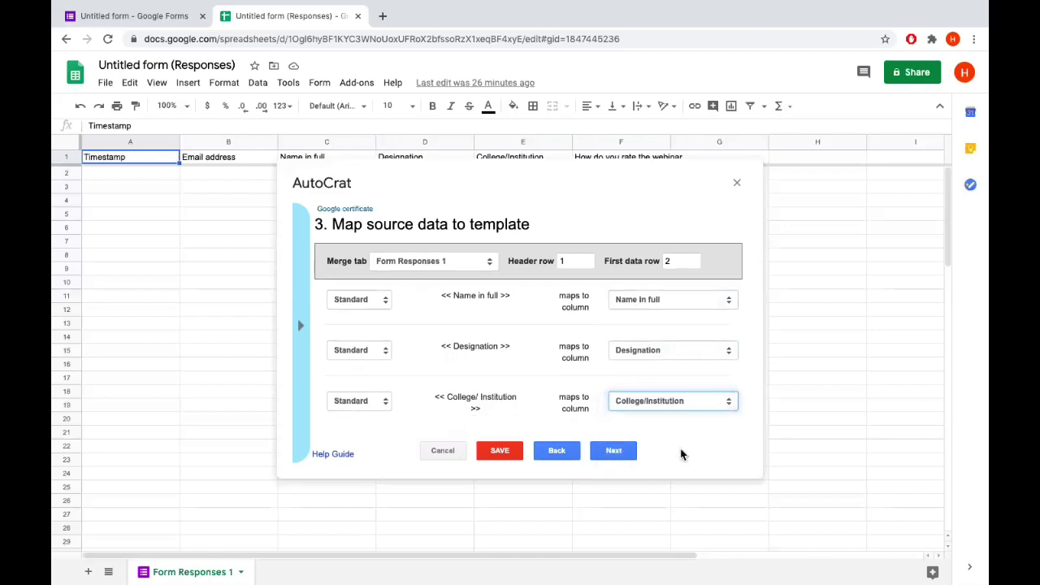
left_click(624, 451)
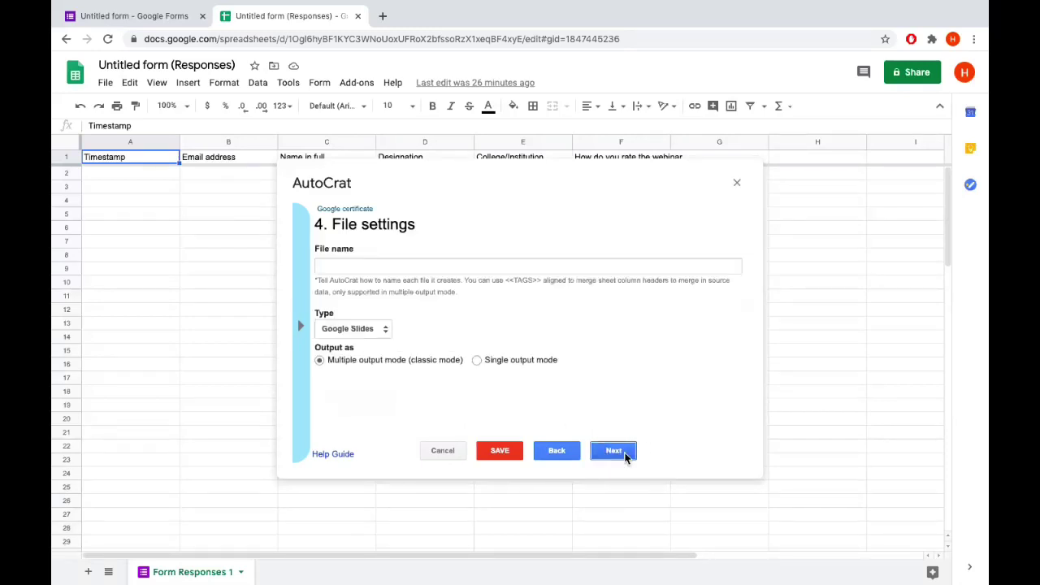
Set the output file name to the <<Name in full >> tag
left_click(387, 265)
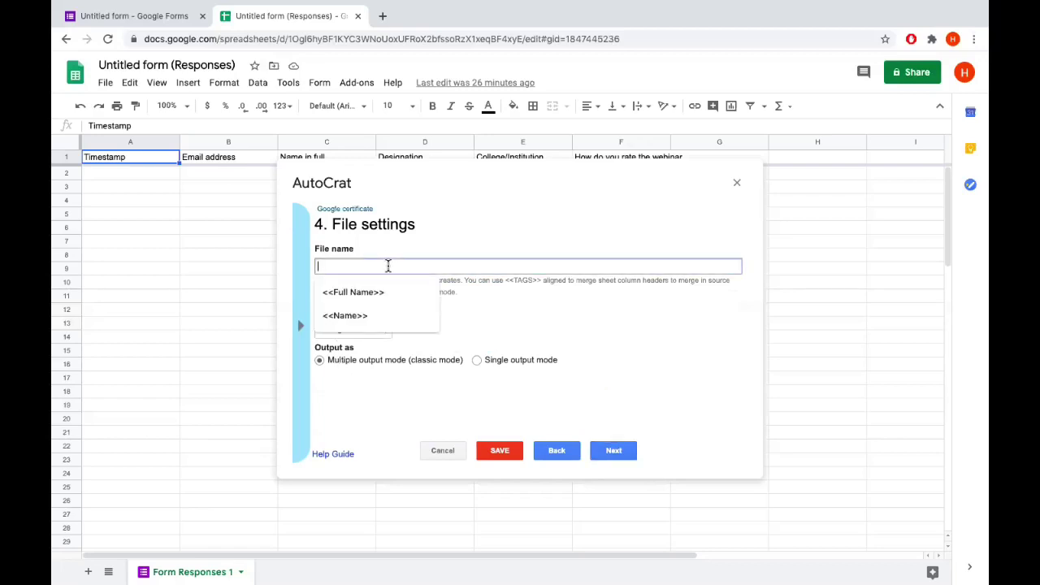
left_click(511, 325)
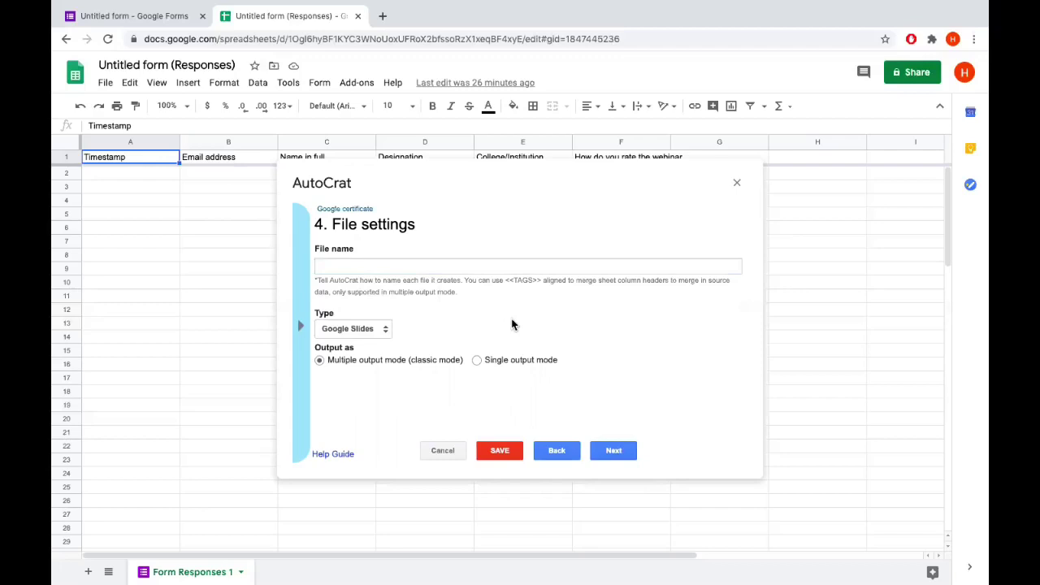
left_click(456, 269)
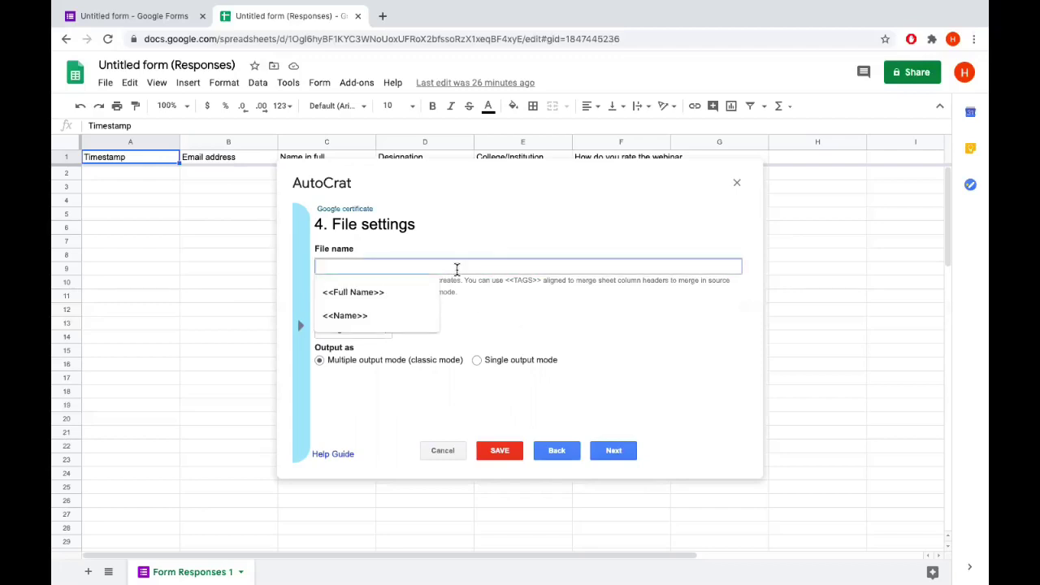
left_click(388, 296)
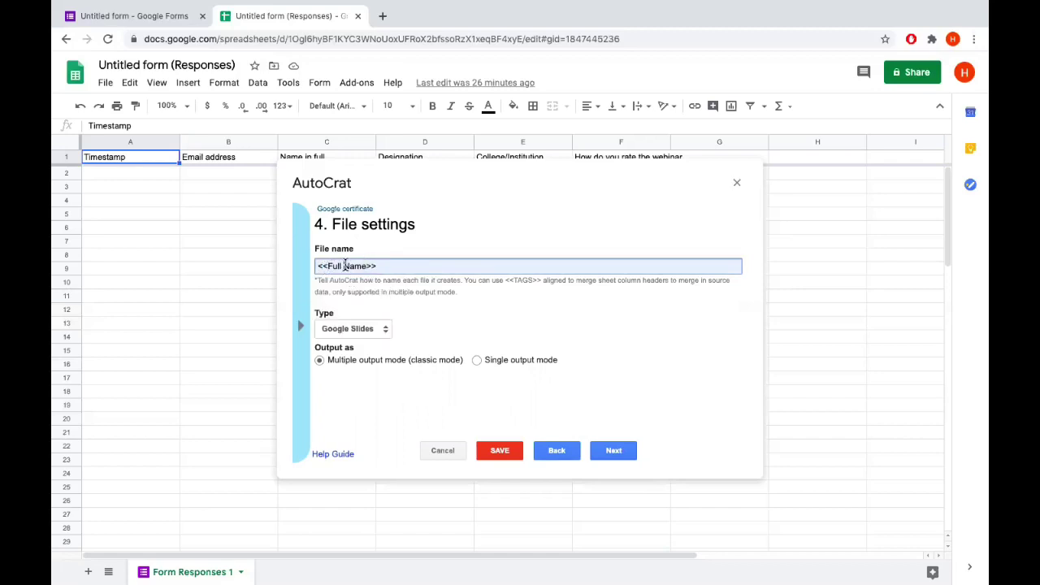
left_click(346, 266)
key("BackSpace")
key("BackSpace")
key("BackSpace")
key("BackSpace")
key("BackSpace")
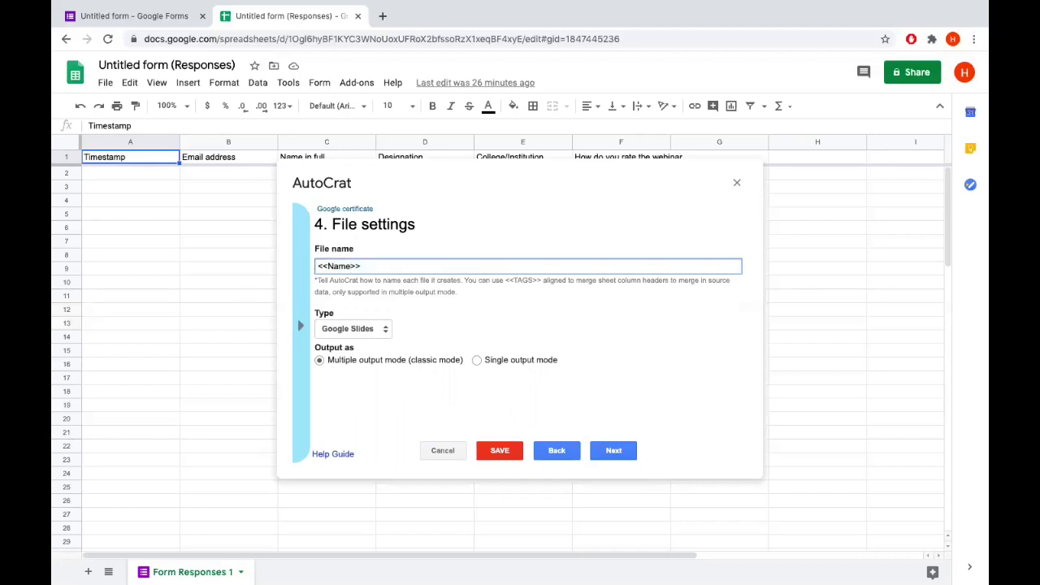
type("in full")
Choose PDF as the output file type for the certificates
left_click(387, 331)
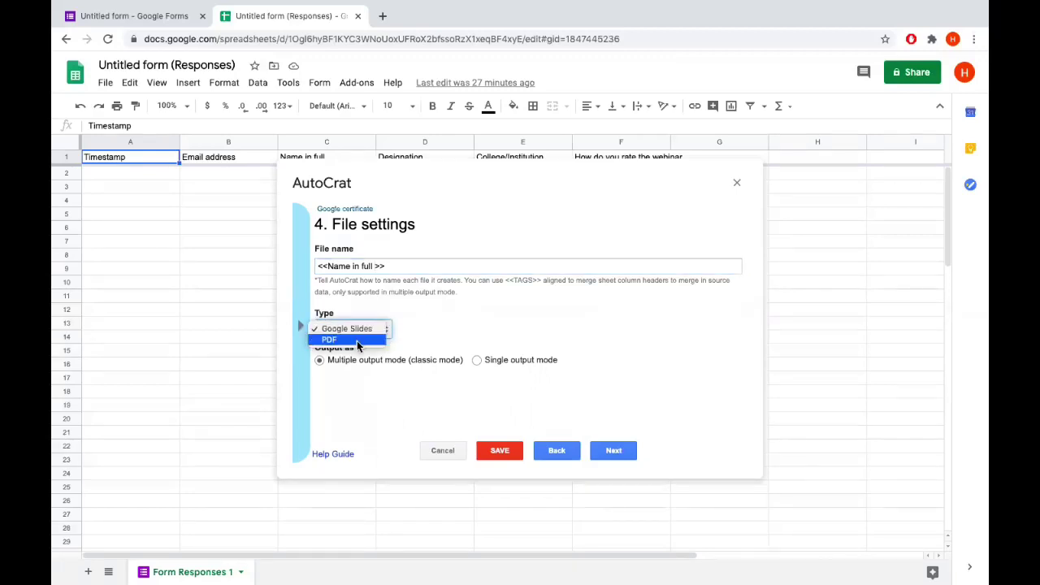
left_click(356, 340)
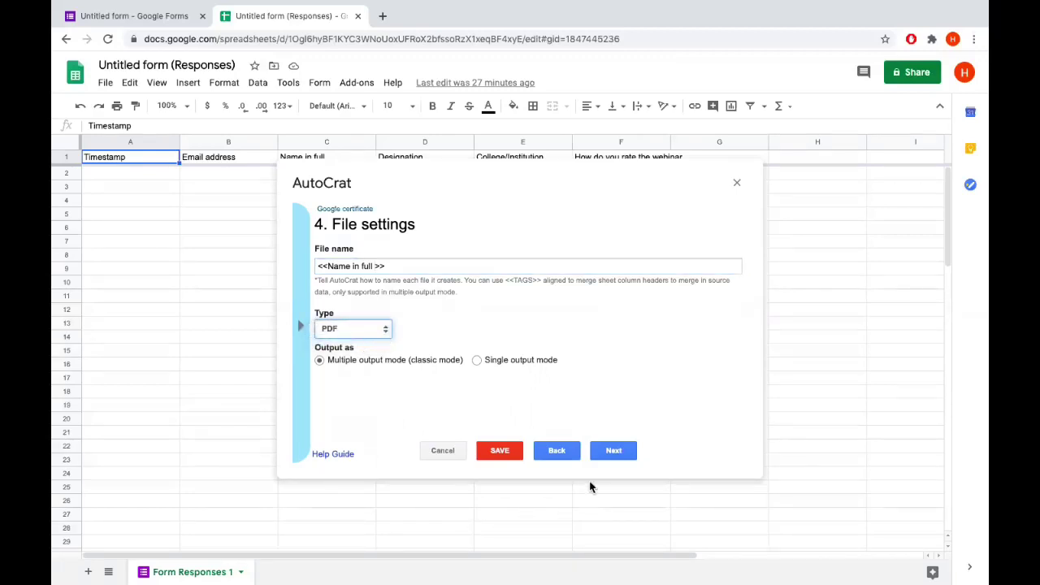
left_click(616, 452)
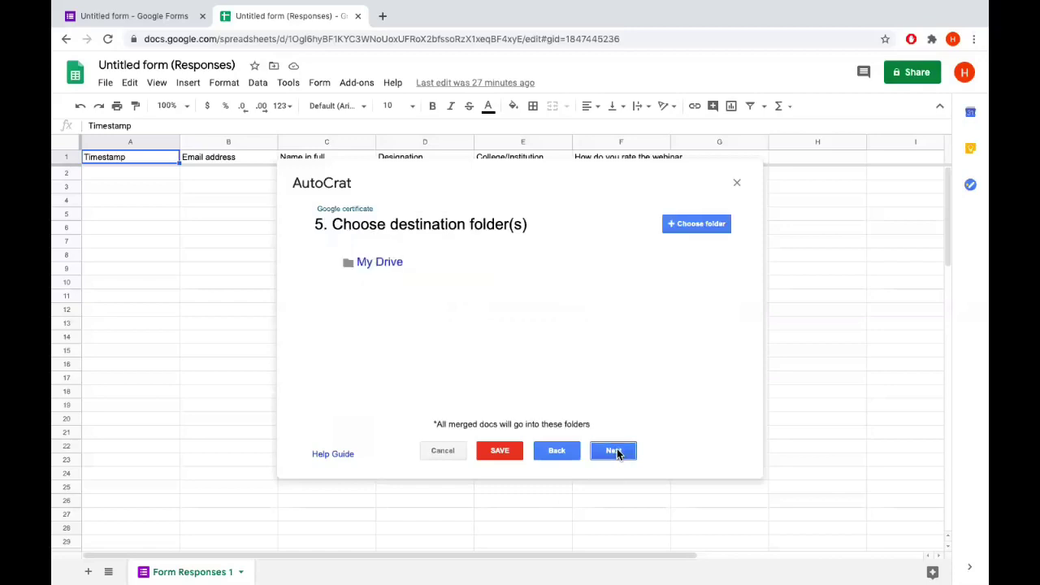
Open the current My Drive destination folder in a new Google Drive tab
mouse_move(655, 261)
mouse_move(379, 271)
left_click(382, 269)
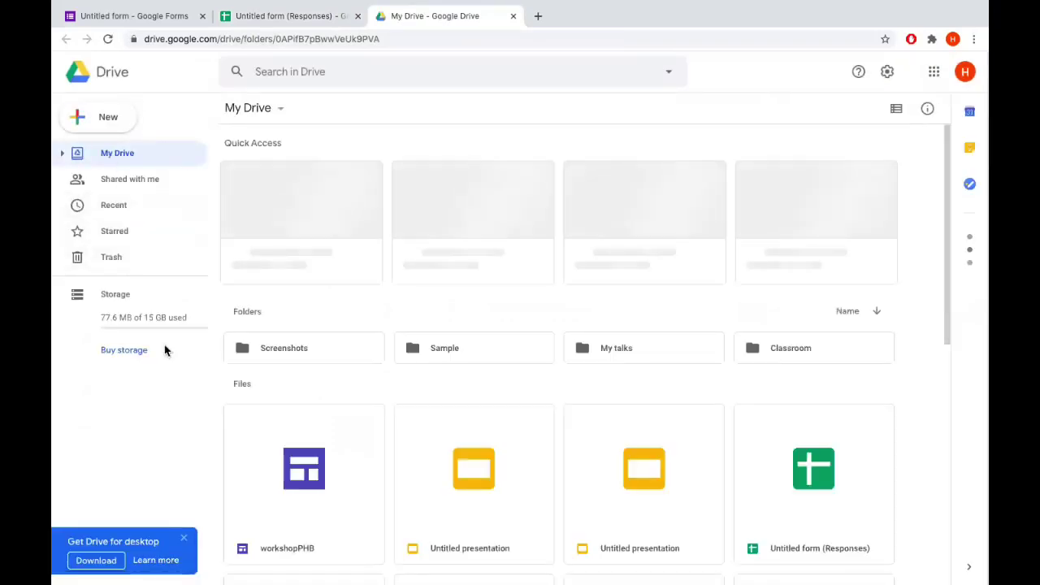
Create a Certificates folder in My Drive and return to the responses sheet tab
left_click(104, 121)
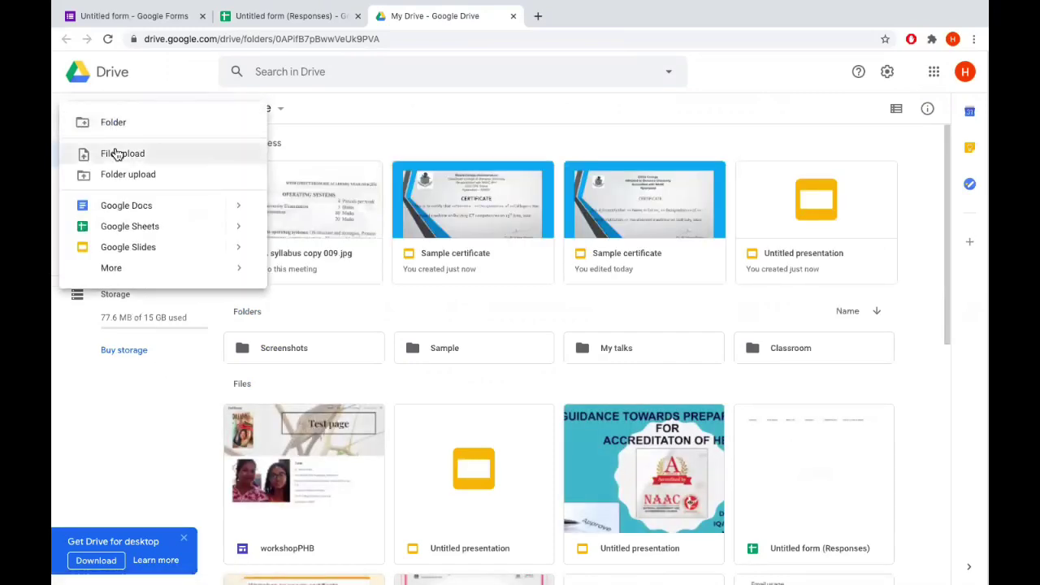
left_click(114, 124)
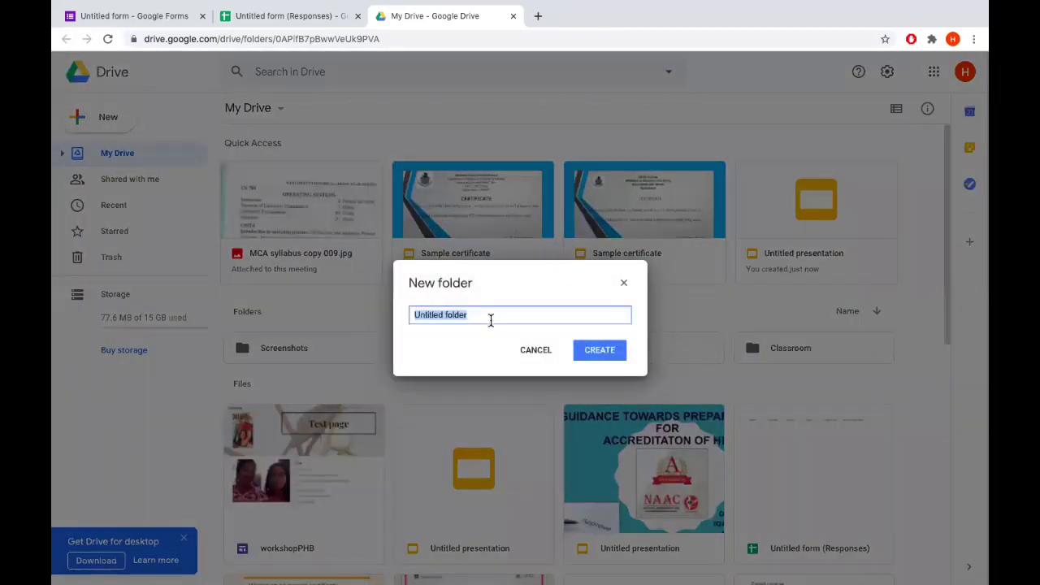
type("Certificates")
left_click(614, 354)
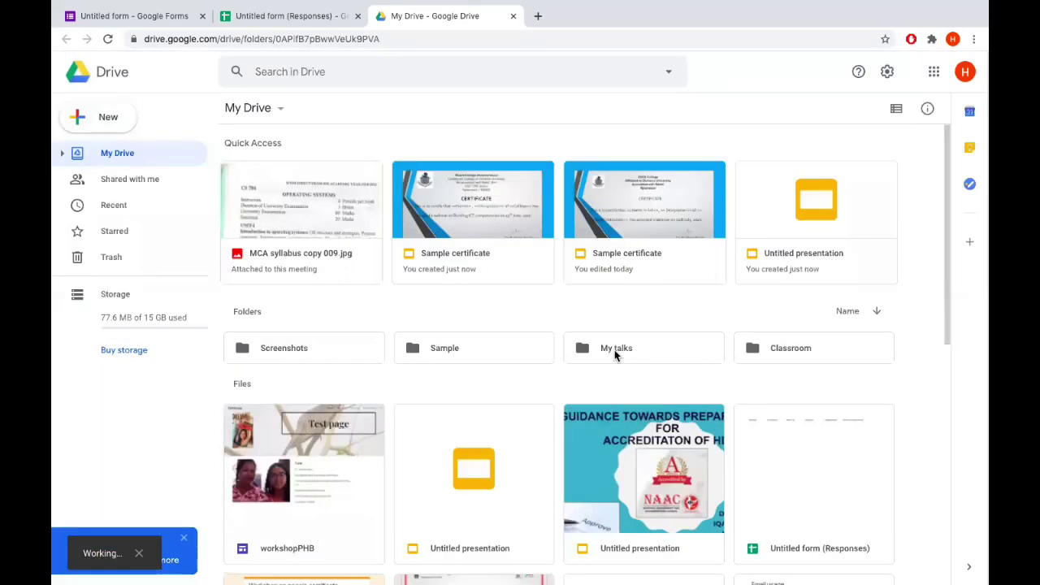
scroll(599, 433, "down", 1)
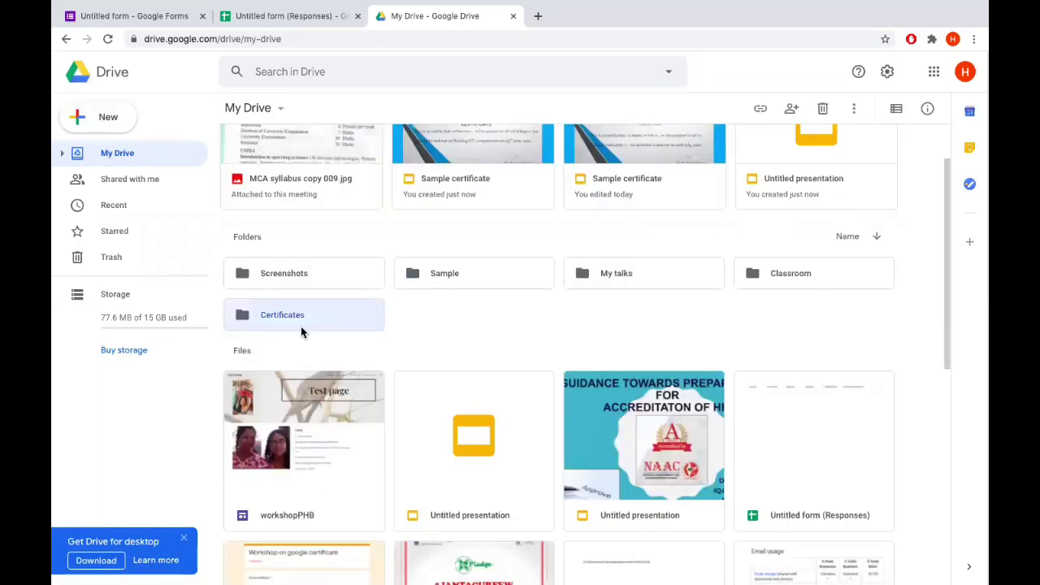
scroll(301, 331, "up", 5)
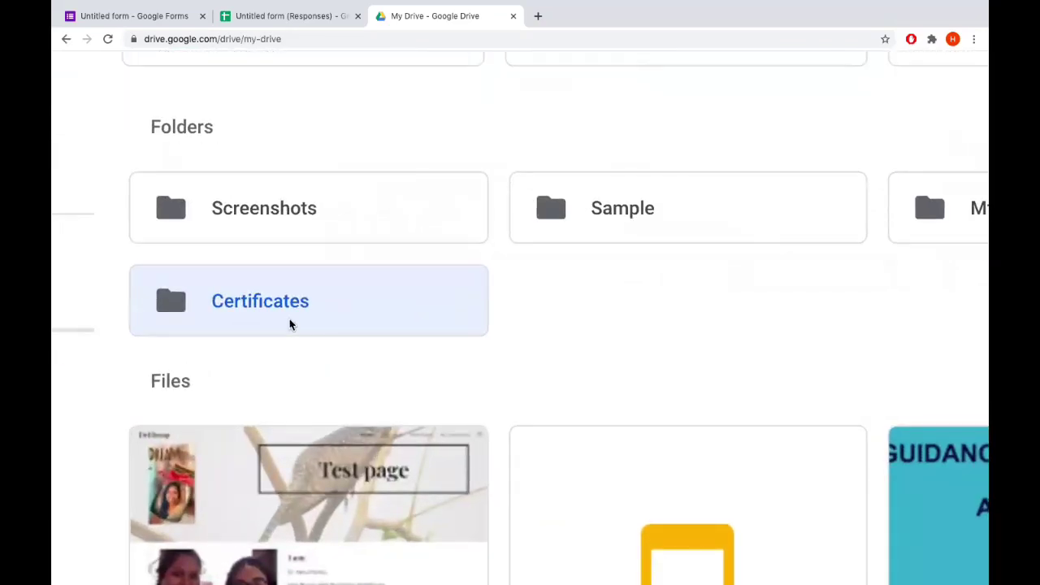
scroll(290, 325, "down", 5)
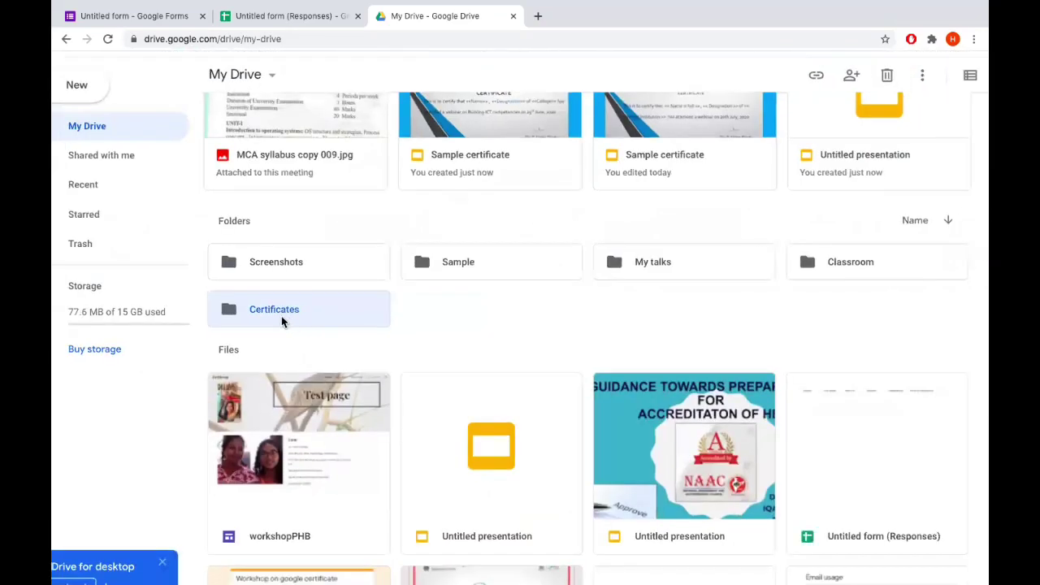
left_click(300, 18)
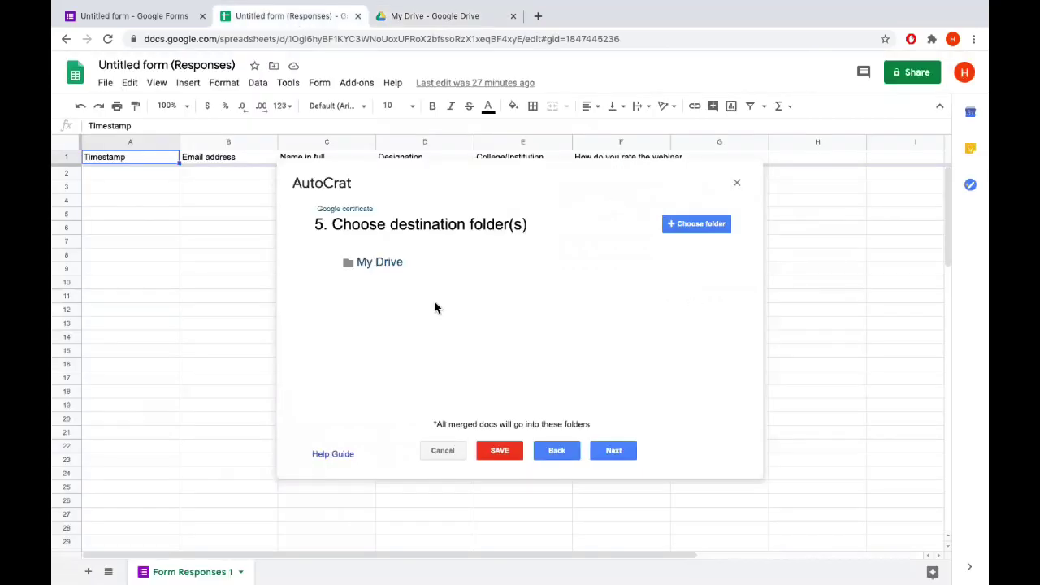
Add the Certificates folder as a destination for merged documents
left_click(672, 224)
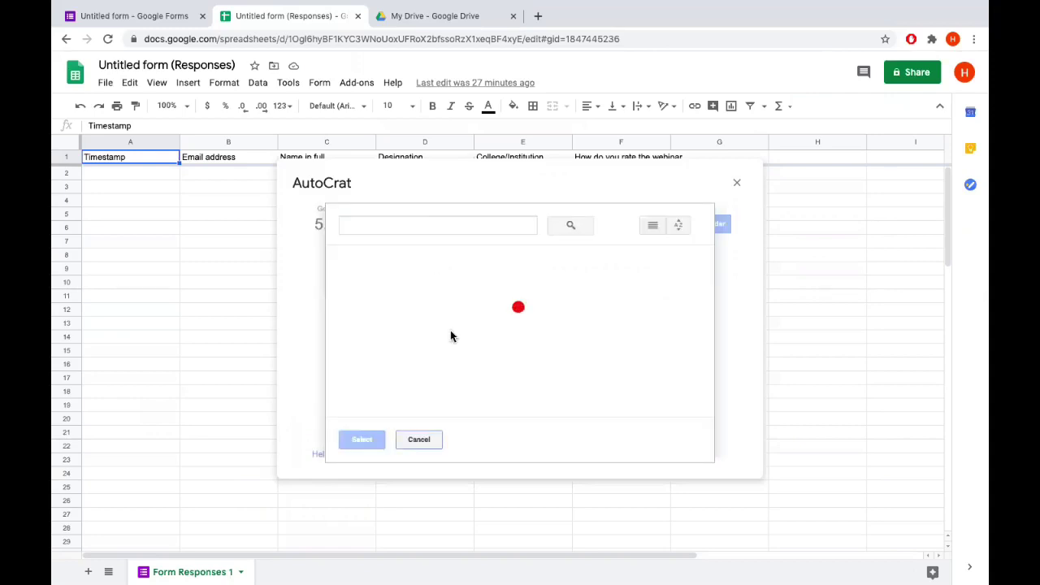
left_click(402, 302)
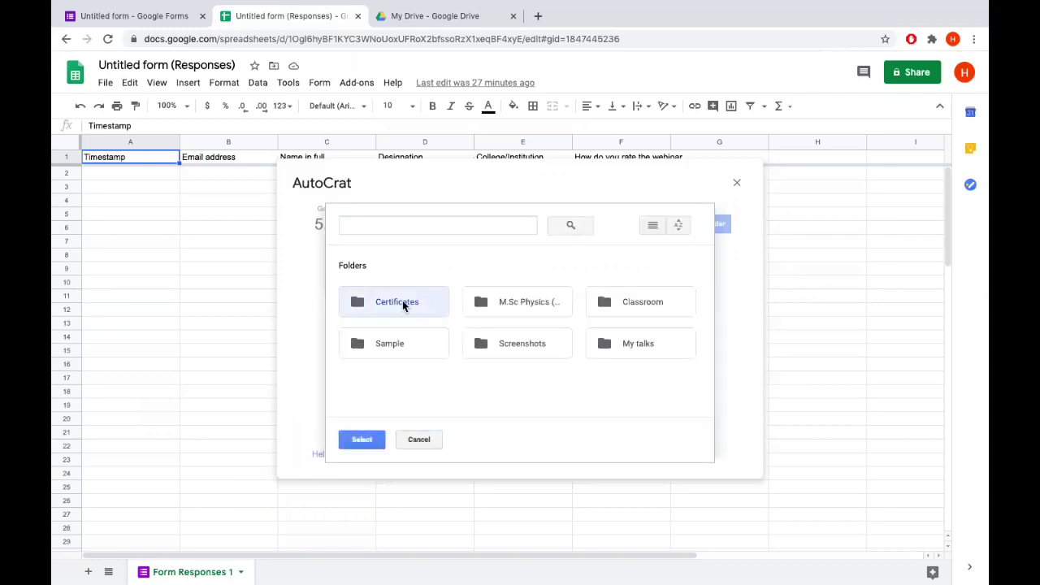
double_click(402, 301)
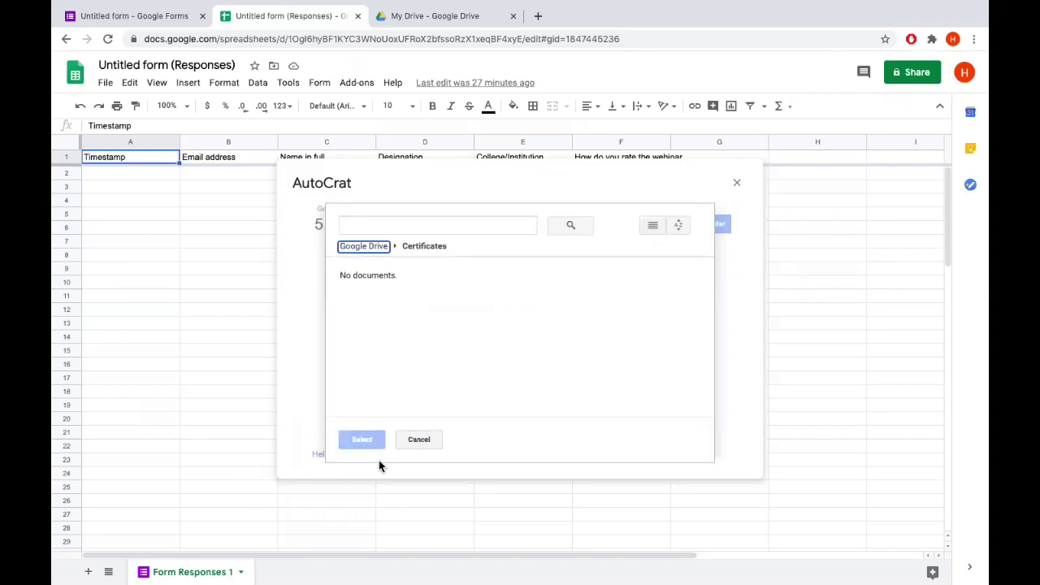
left_click(418, 442)
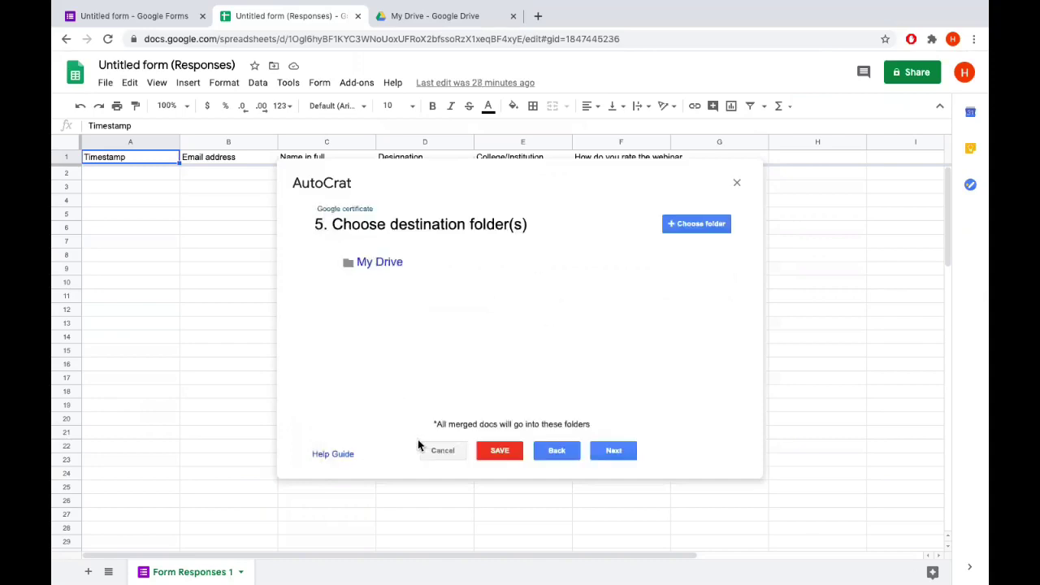
left_click(687, 225)
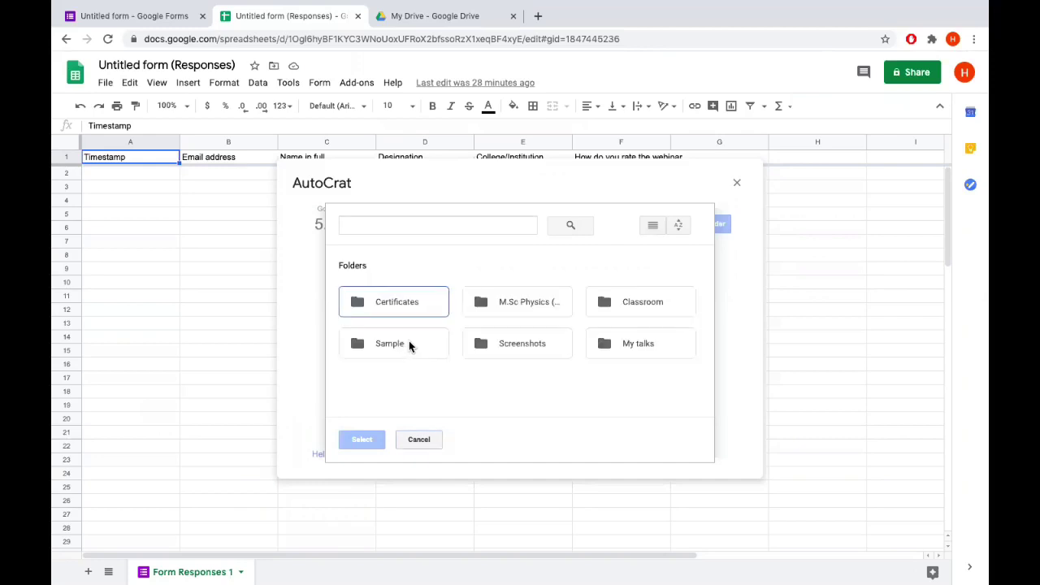
left_click(443, 307)
left_click(363, 437)
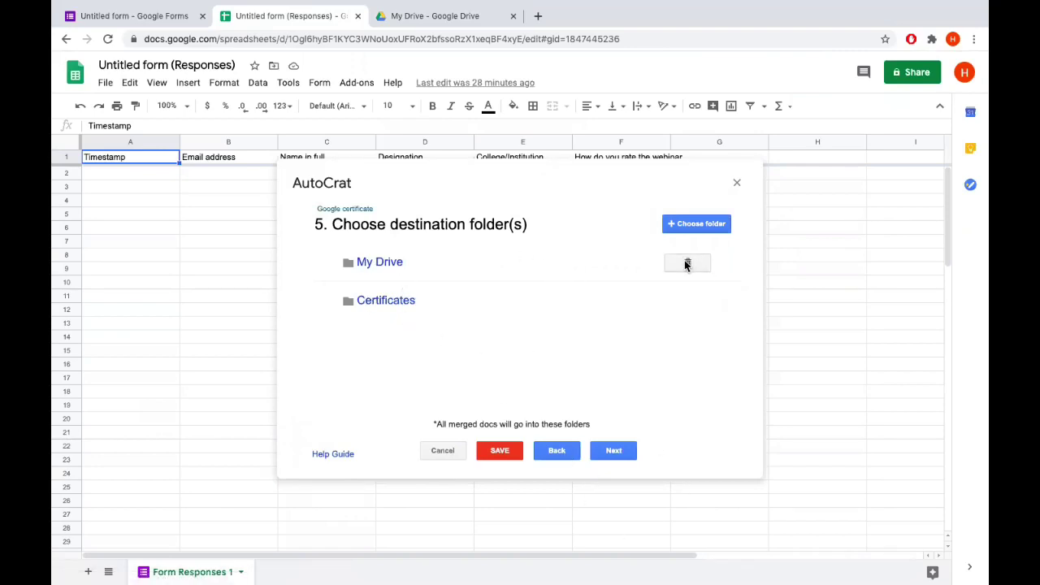
Remove My Drive from the destinations and skip optional steps 6 and 7
left_click(684, 260)
left_click(720, 313)
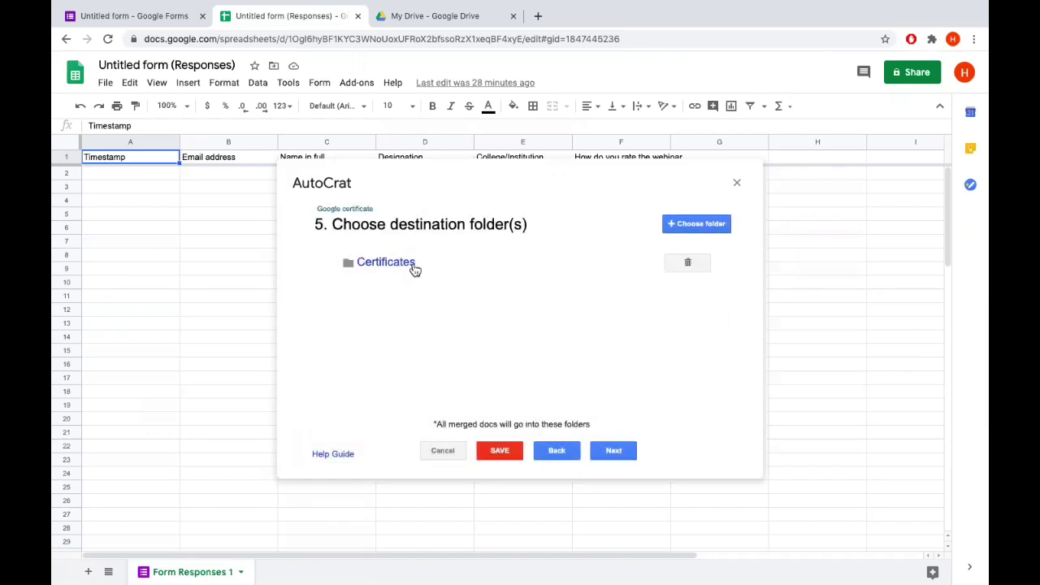
left_click(628, 453)
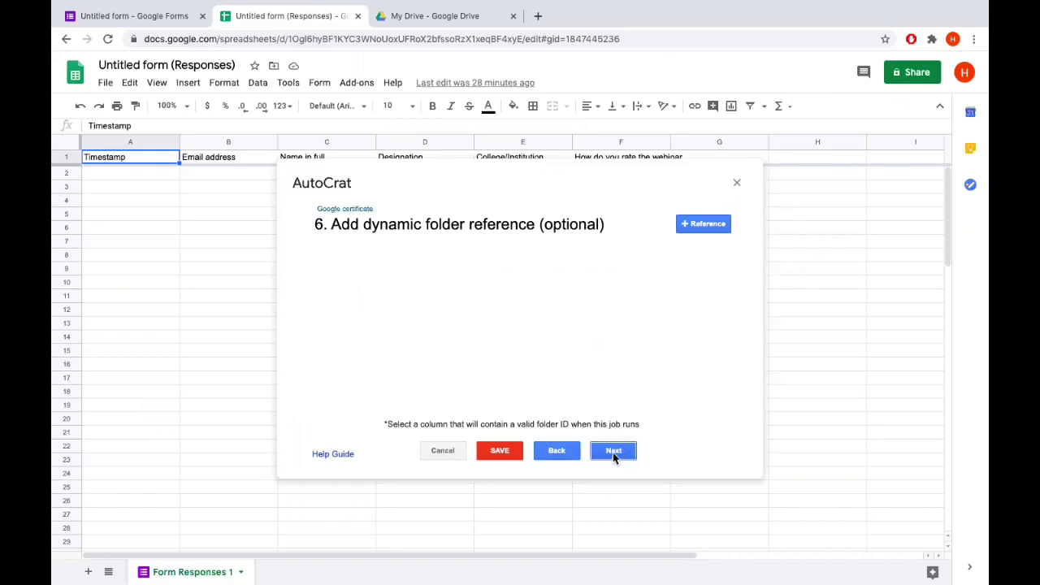
left_click(613, 452)
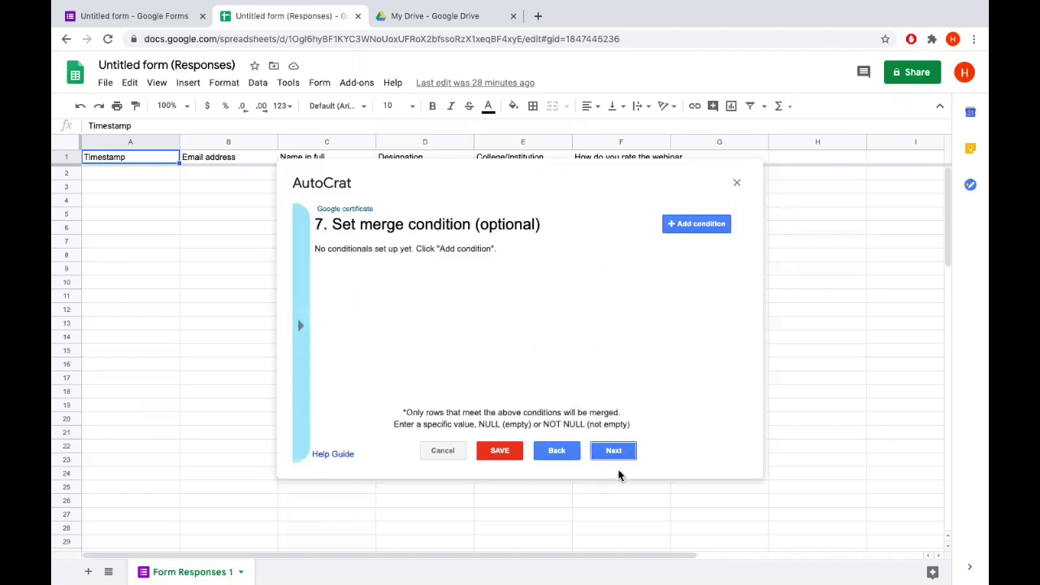
left_click(615, 453)
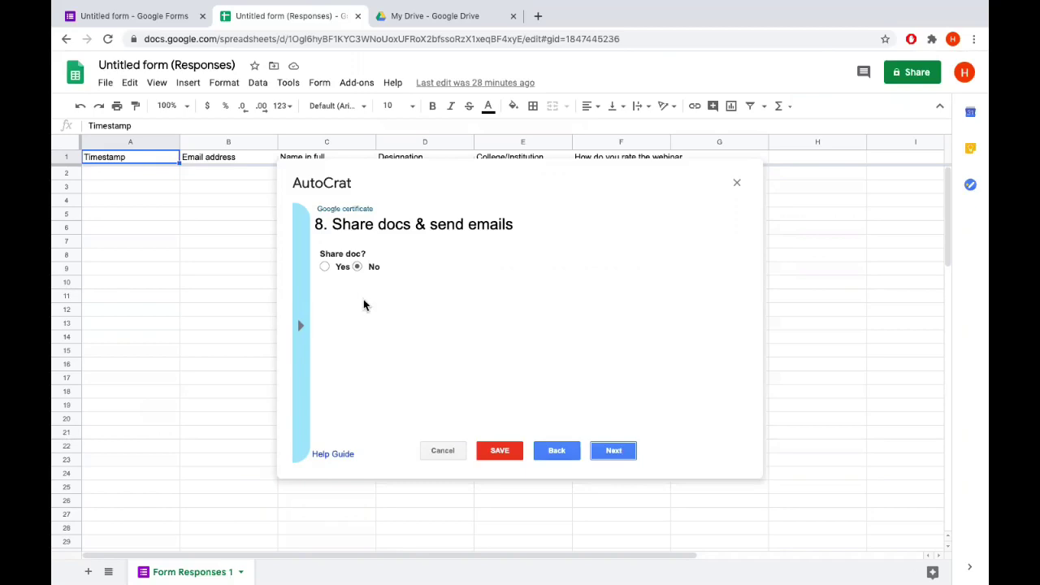
Share merged docs as PDF and address the email to <<Email address>>
left_click(324, 267)
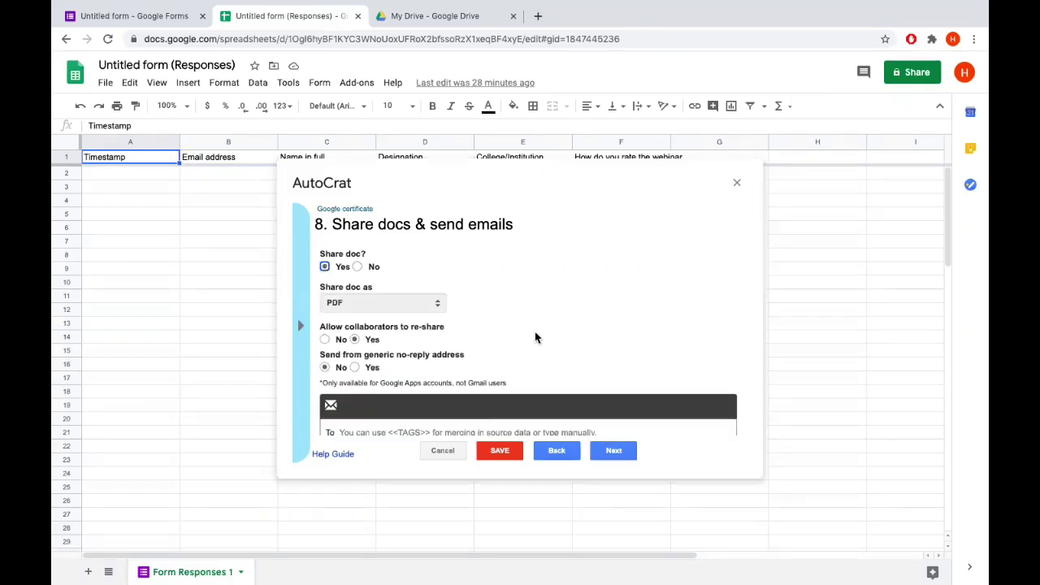
scroll(535, 332, "down", 1)
scroll(534, 331, "up", 1)
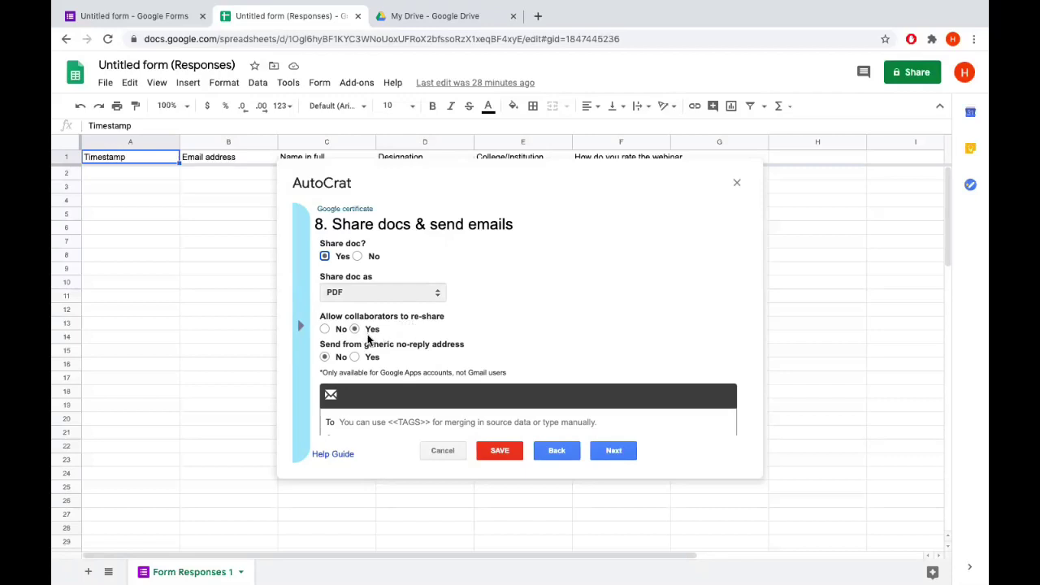
scroll(368, 338, "down", 1)
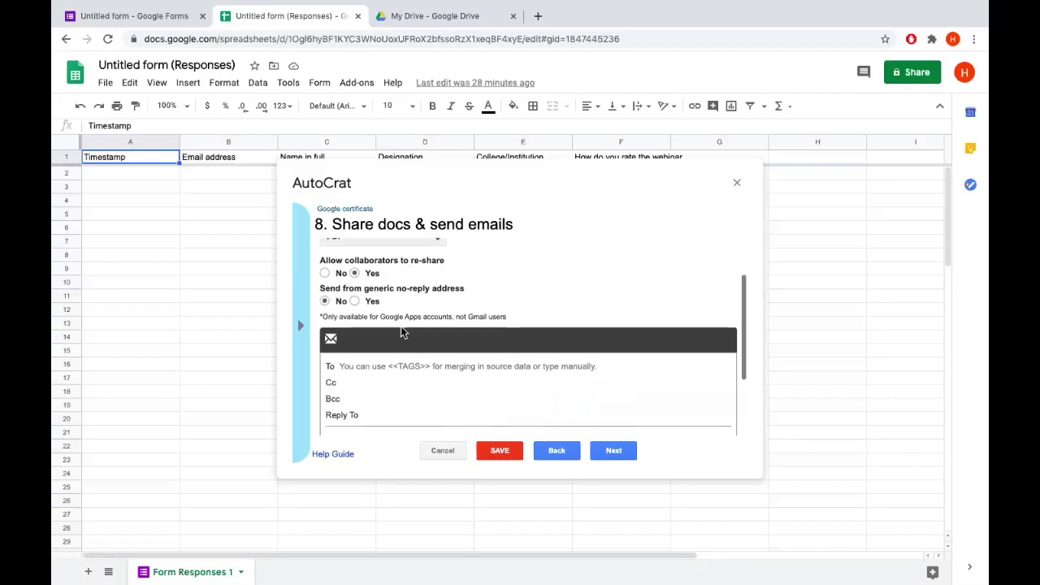
scroll(400, 325, "down", 2)
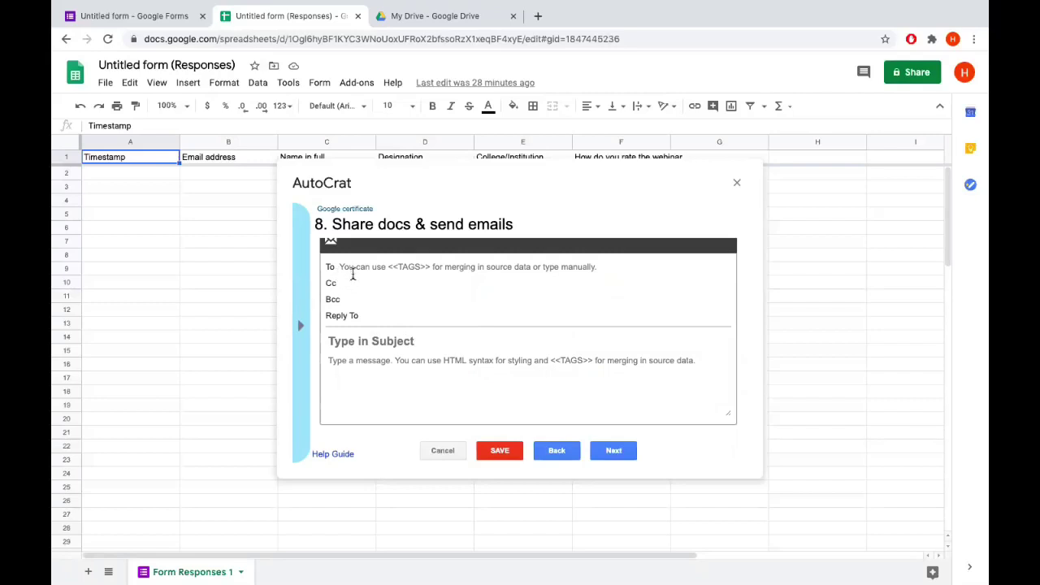
scroll(352, 273, "up", 1)
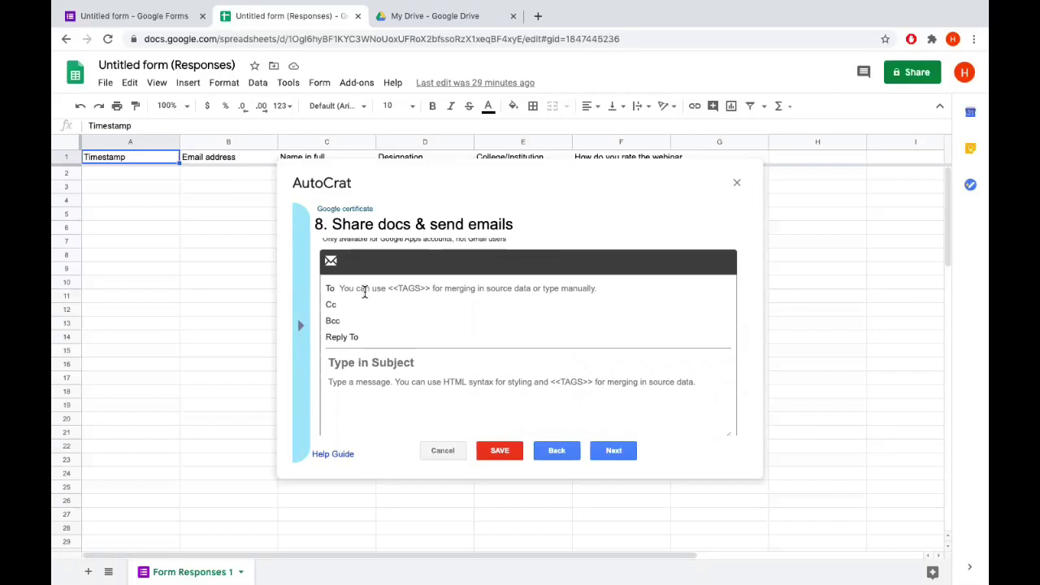
left_click(364, 290)
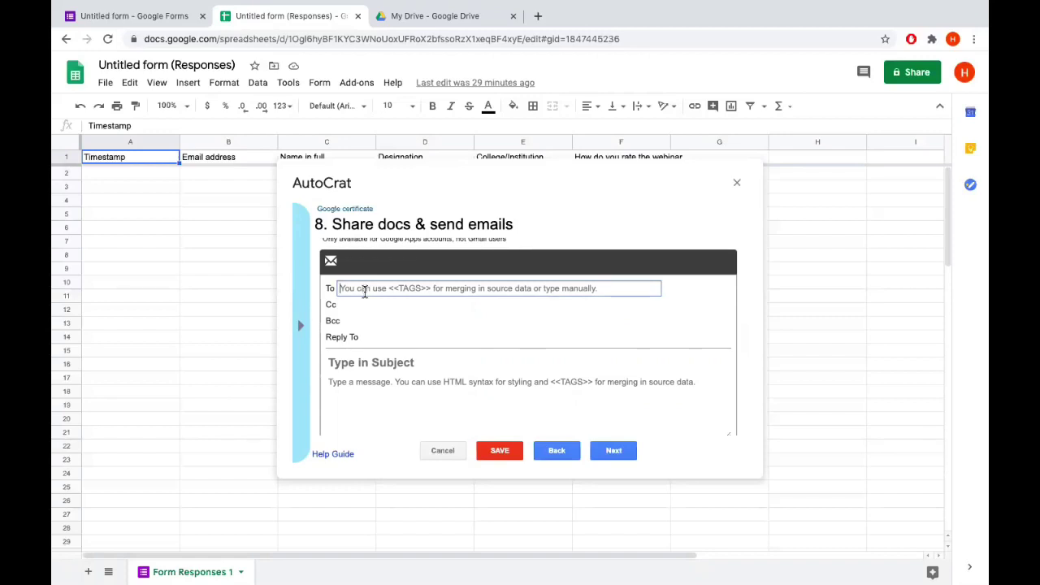
type("<<")
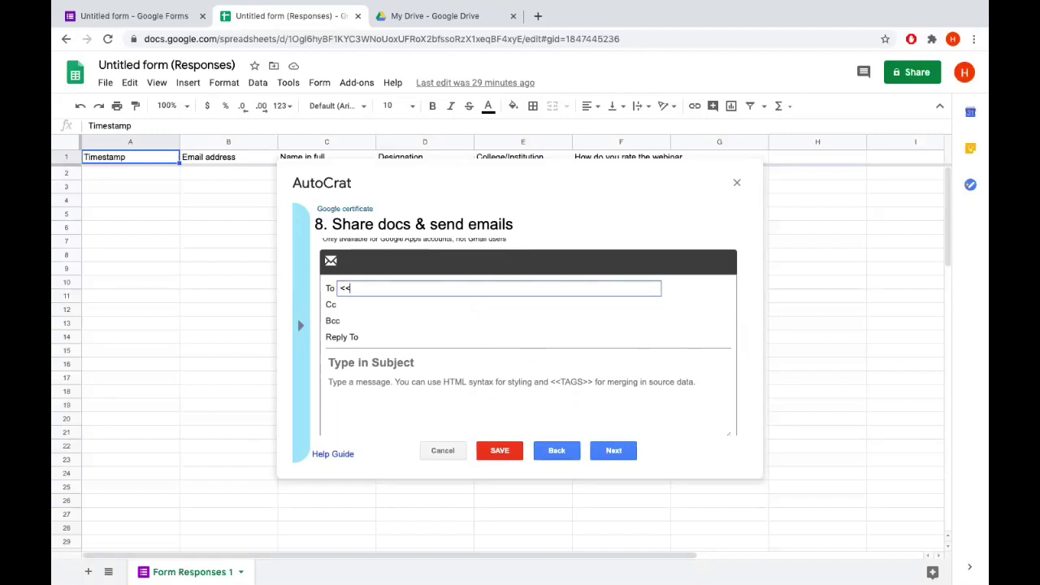
type("Email address>>")
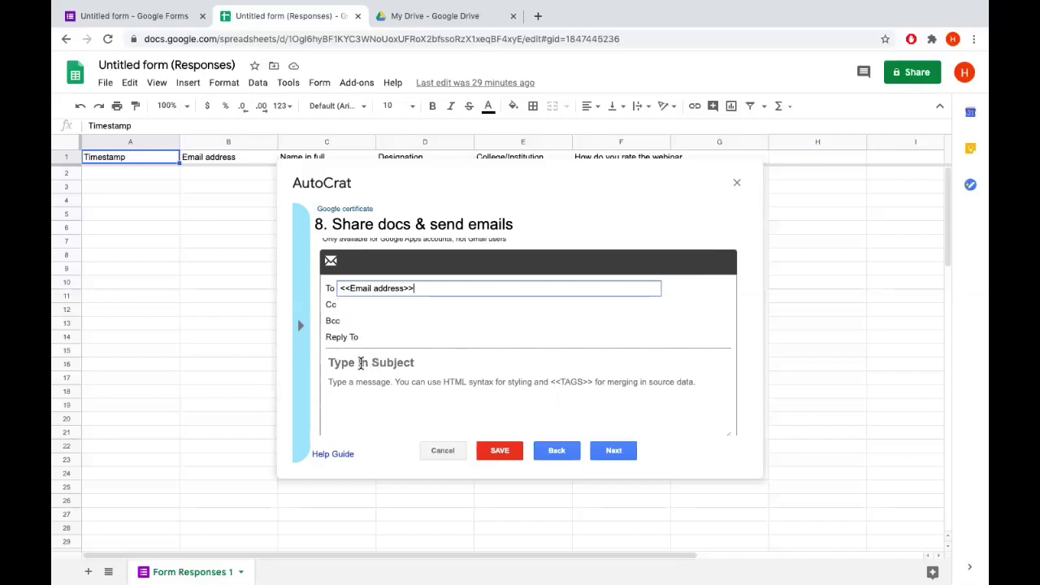
Set the email subject to 'Certificate'
left_click(364, 362)
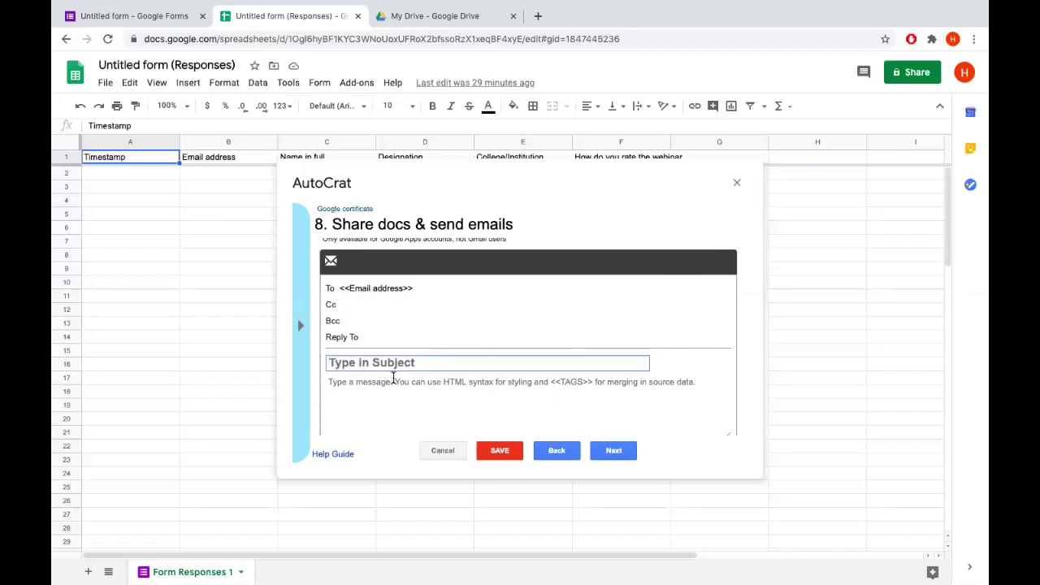
type("Cert")
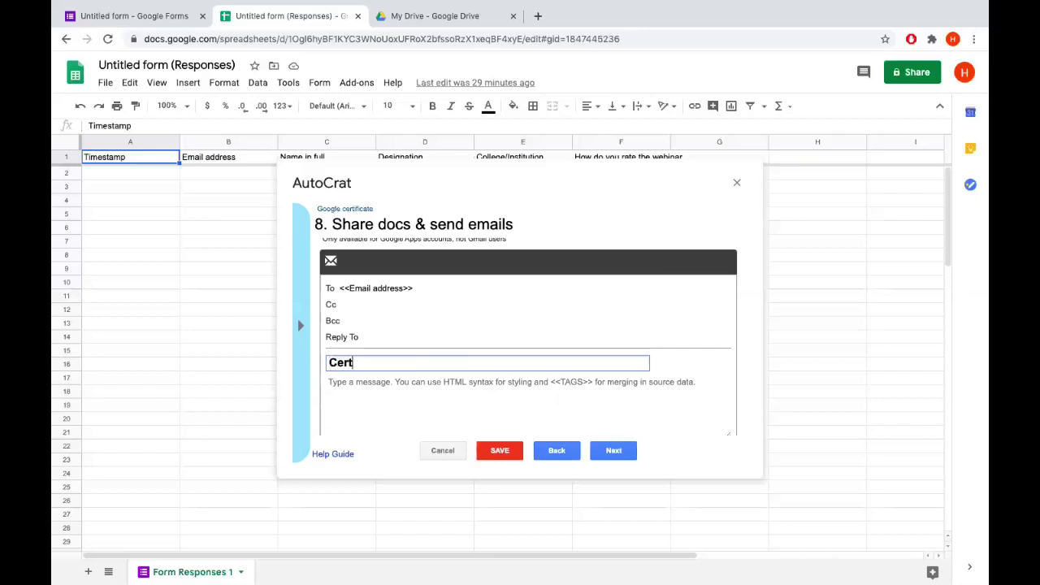
type("ificate")
scroll(377, 399, "down", 1)
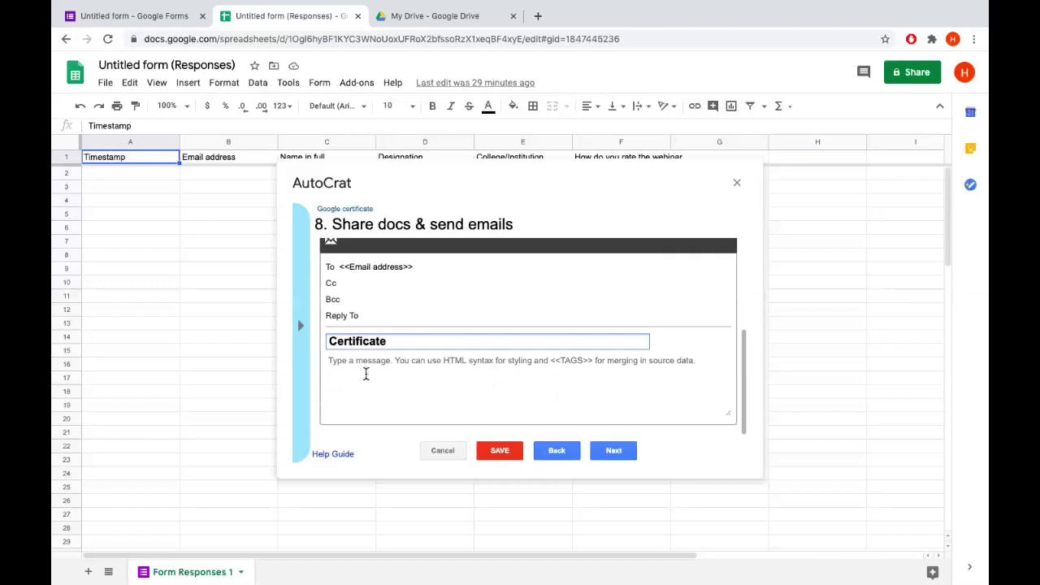
Write the message 'Thank you for attending the workshop. Here is your certificate', signed 'Regards, Convener'
left_click(366, 374)
key("Return")
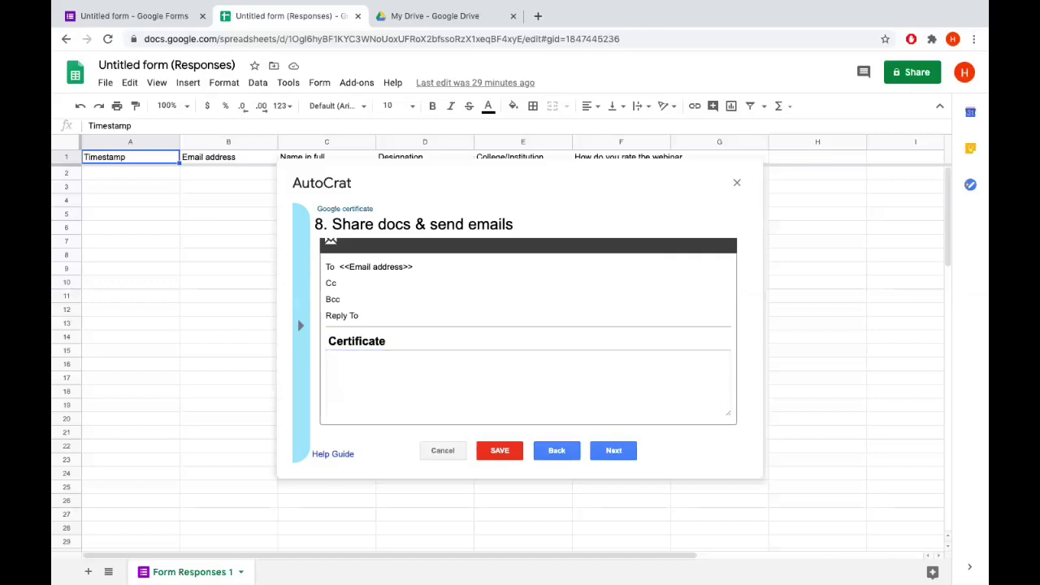
type("Thank you for attending the work")
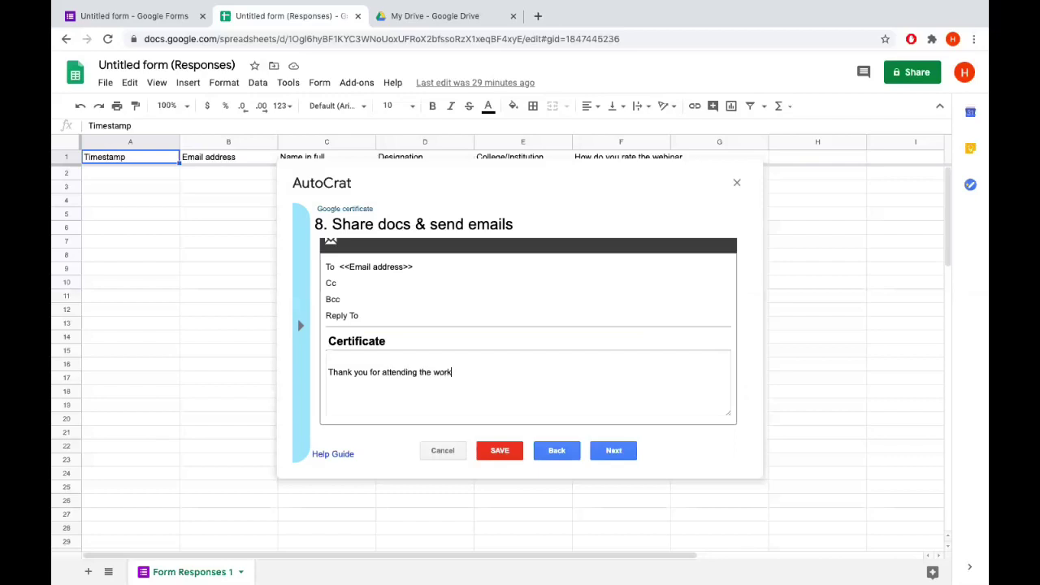
type("shop")
type(". ")
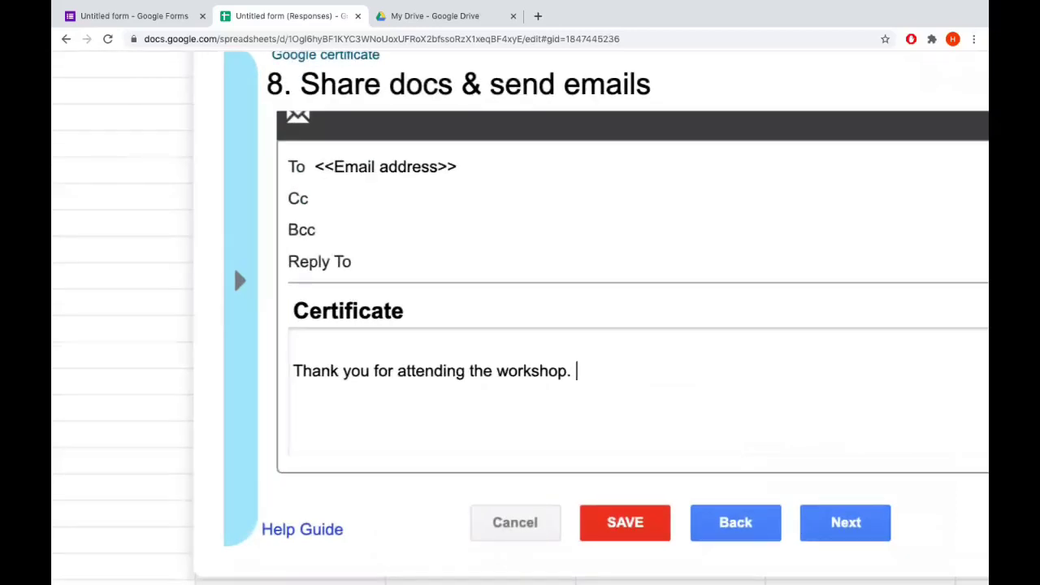
type("Here is your ")
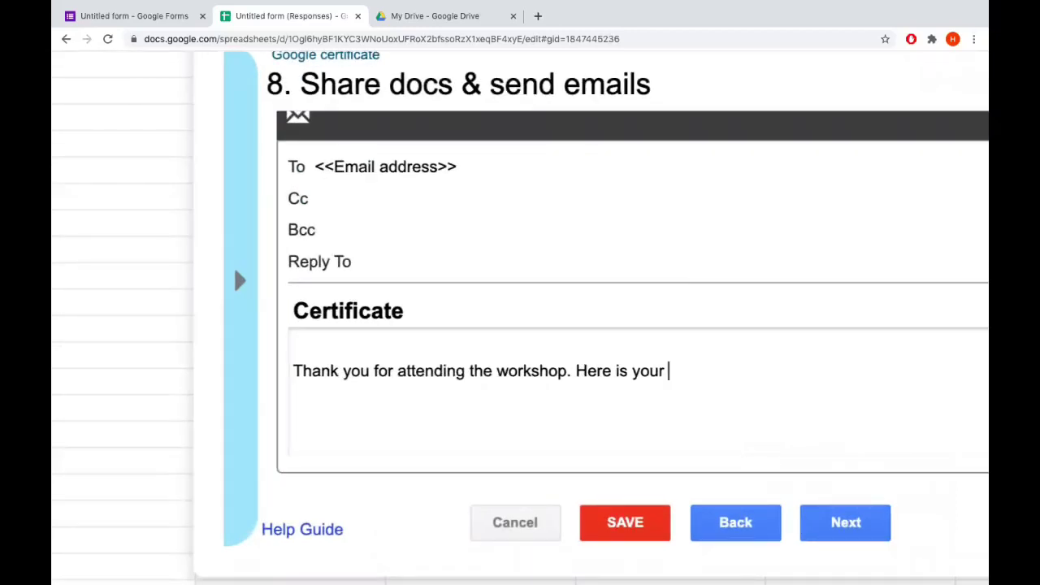
type("certificate")
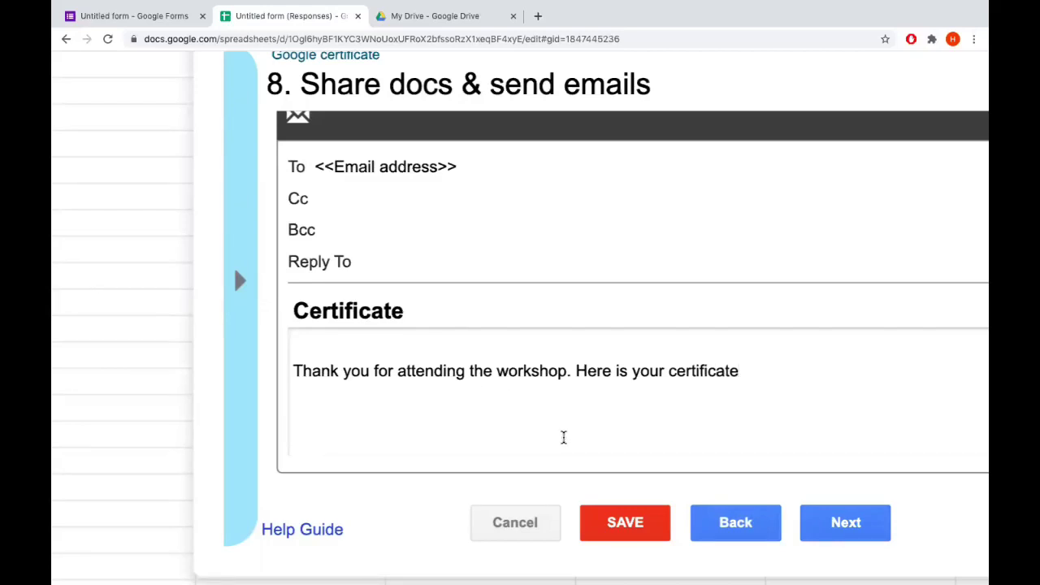
key("Return")
key("Return")
type("Regards")
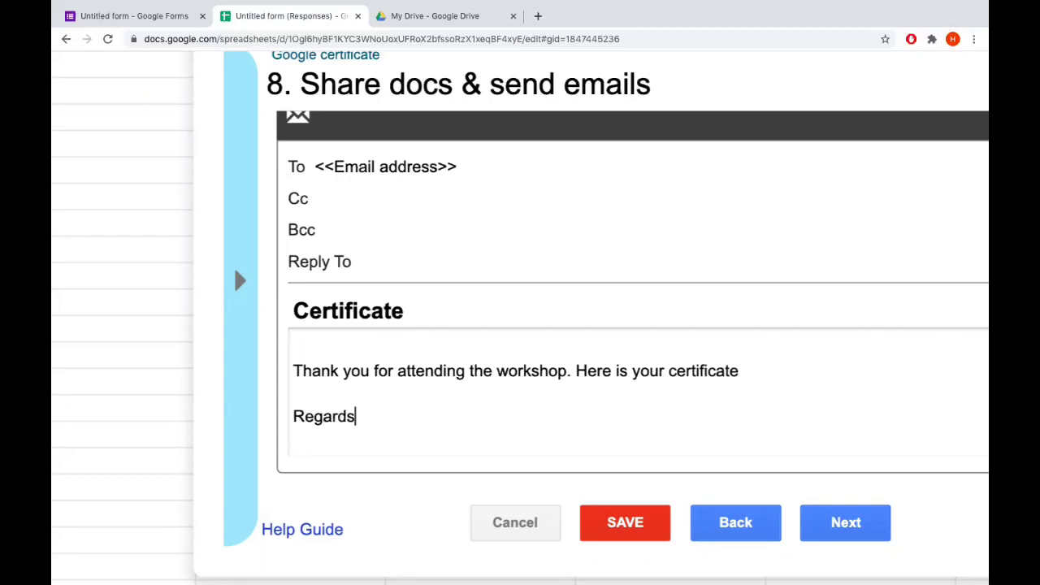
key("Return")
type("Convene")
type("r")
Enable the form-submit trigger, keep the time trigger off, save the job and close AutoCrat
left_click(884, 525)
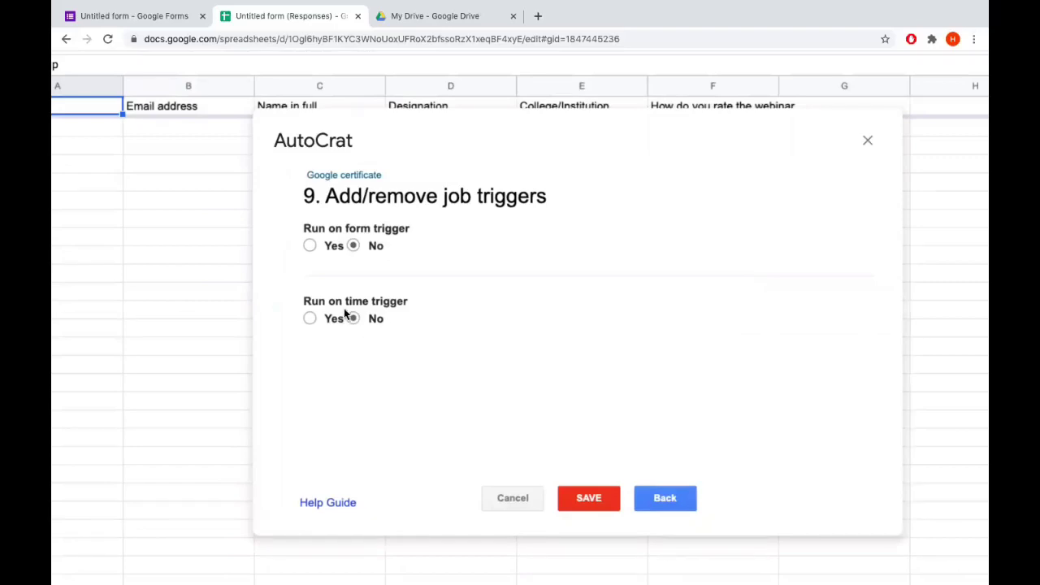
left_click(311, 246)
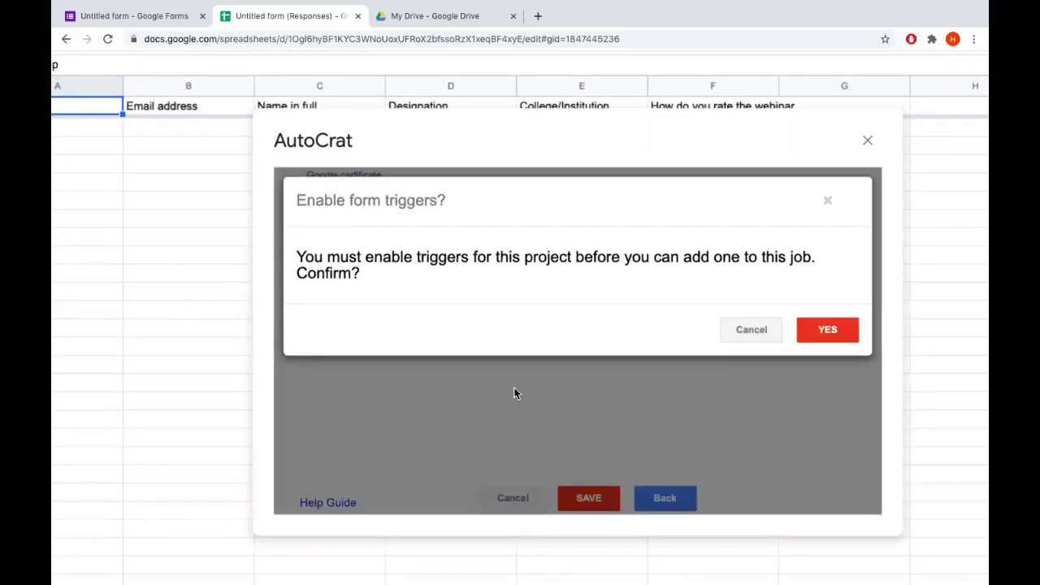
left_click(837, 329)
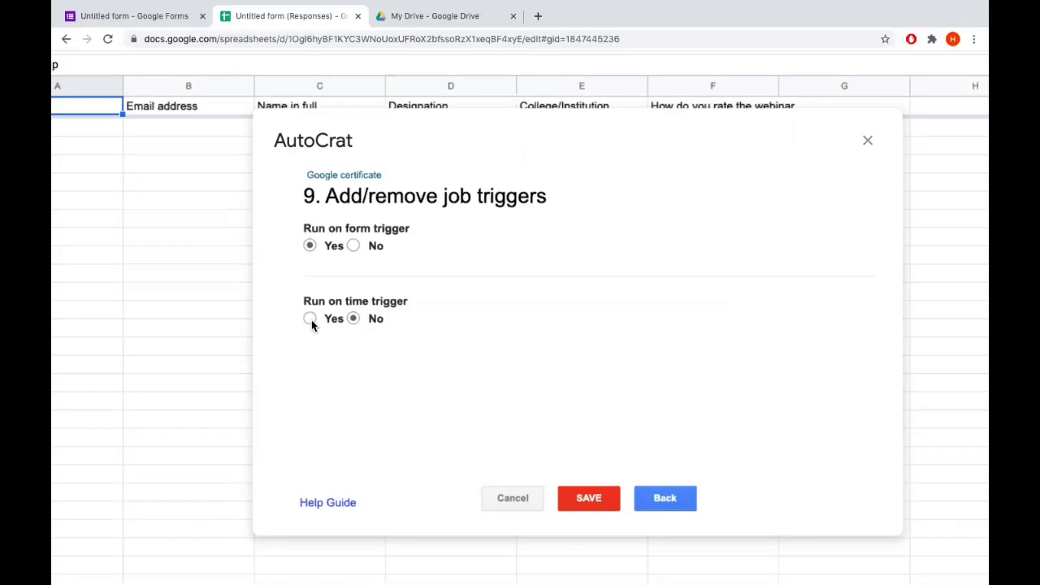
left_click(310, 319)
left_click(403, 362)
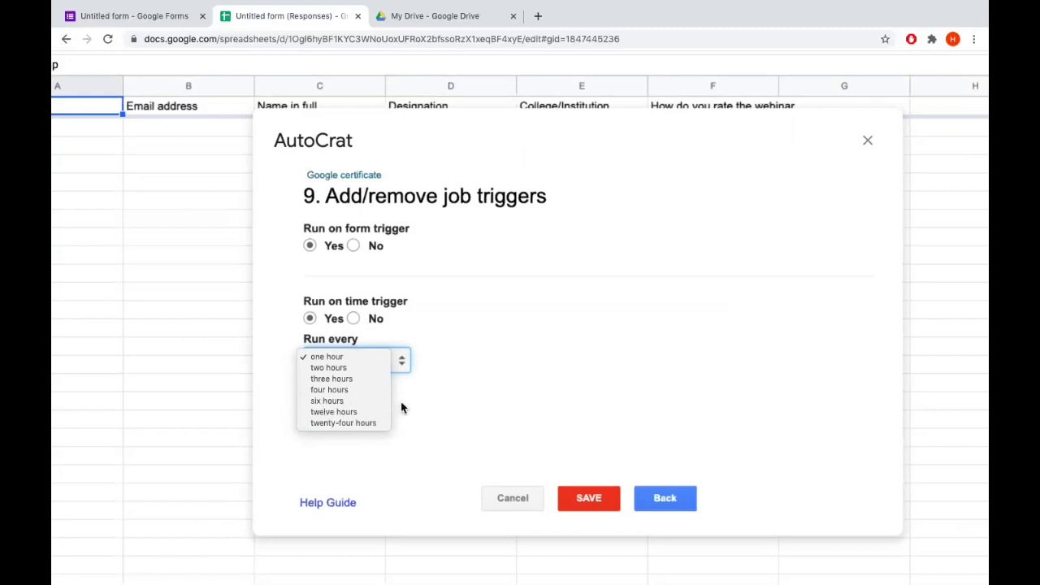
left_click(356, 319)
left_click(357, 318)
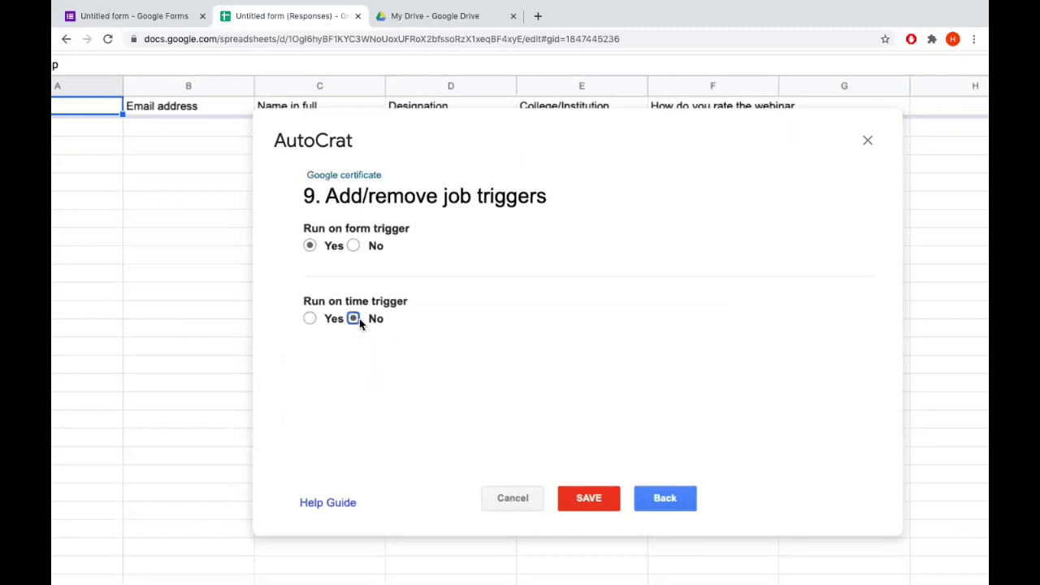
left_click(600, 498)
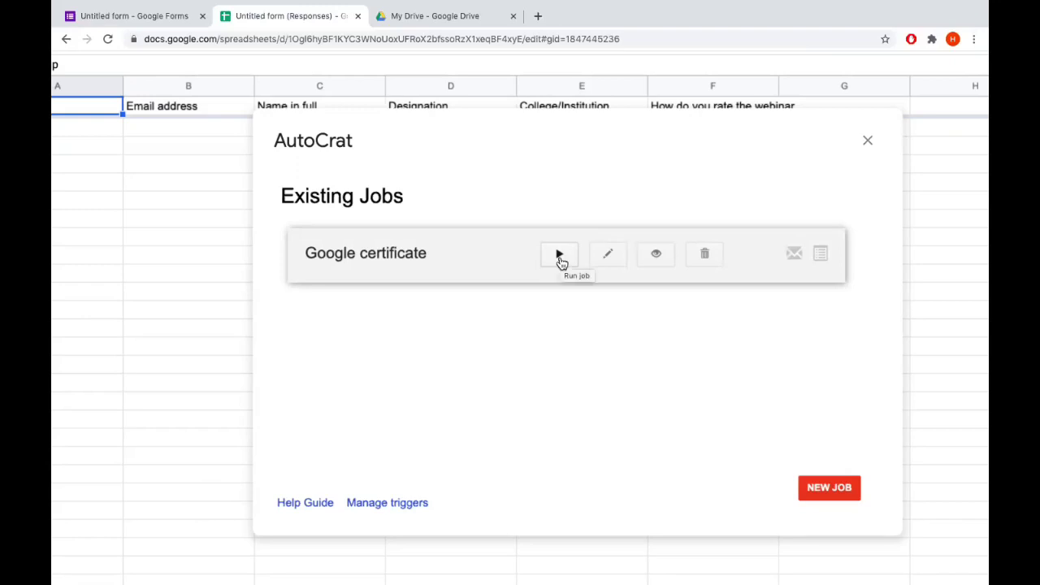
left_click(868, 145)
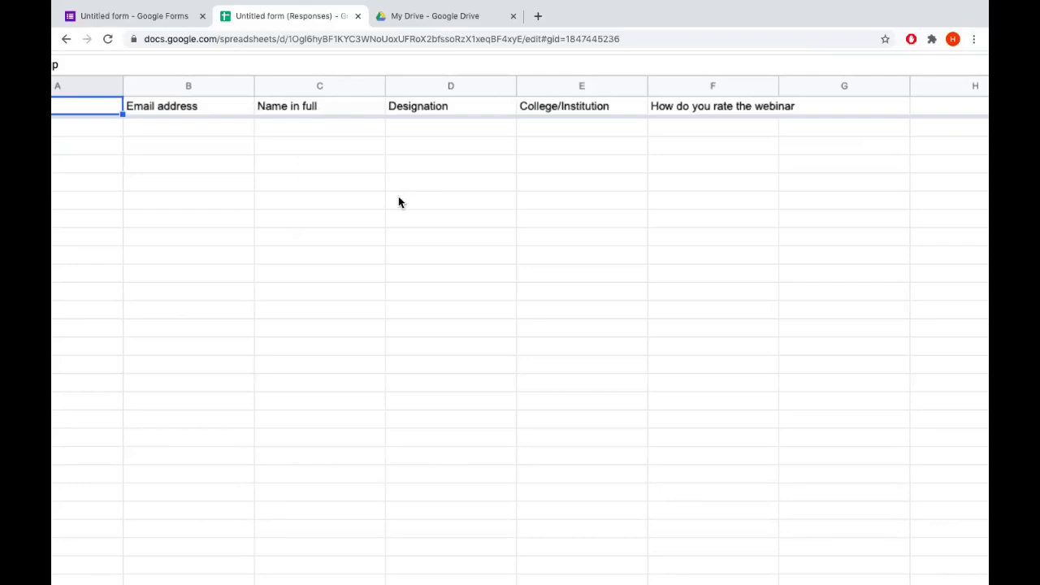
Open the form's live address in a new browser tab to view its questions
left_click(158, 15)
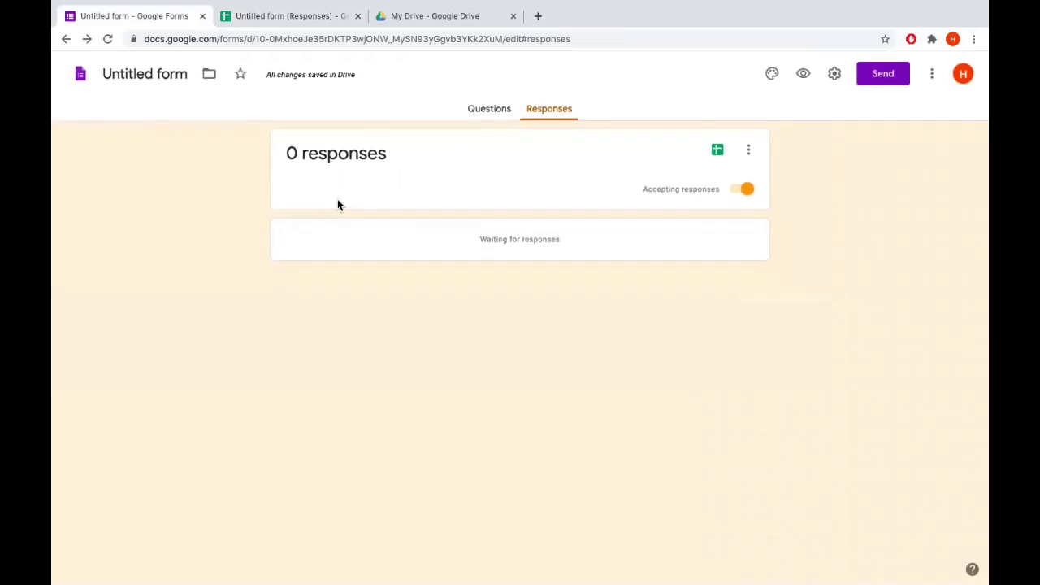
left_click(576, 38)
key("ctrl+c")
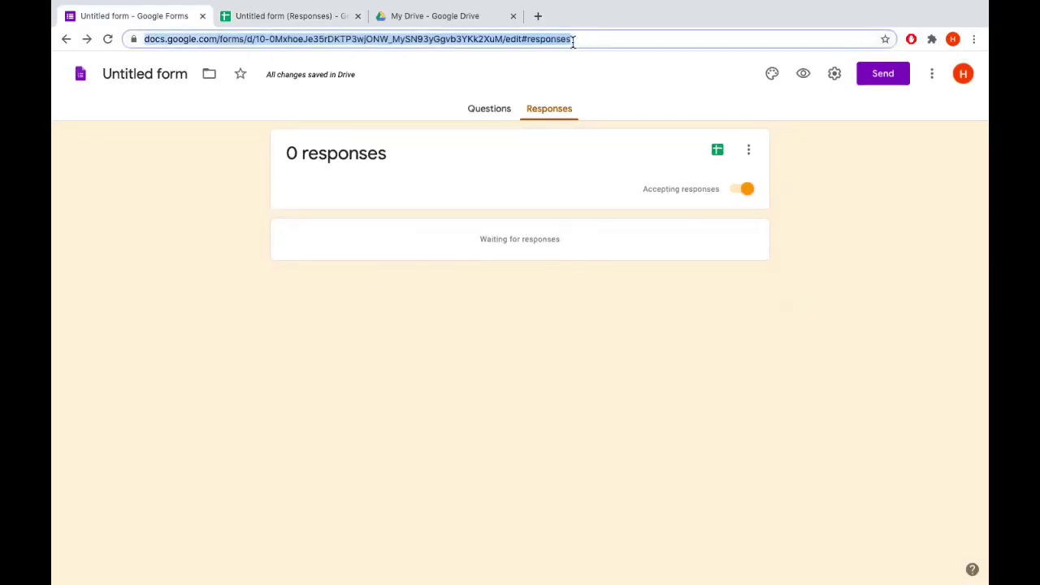
left_click(538, 15)
key("ctrl+v")
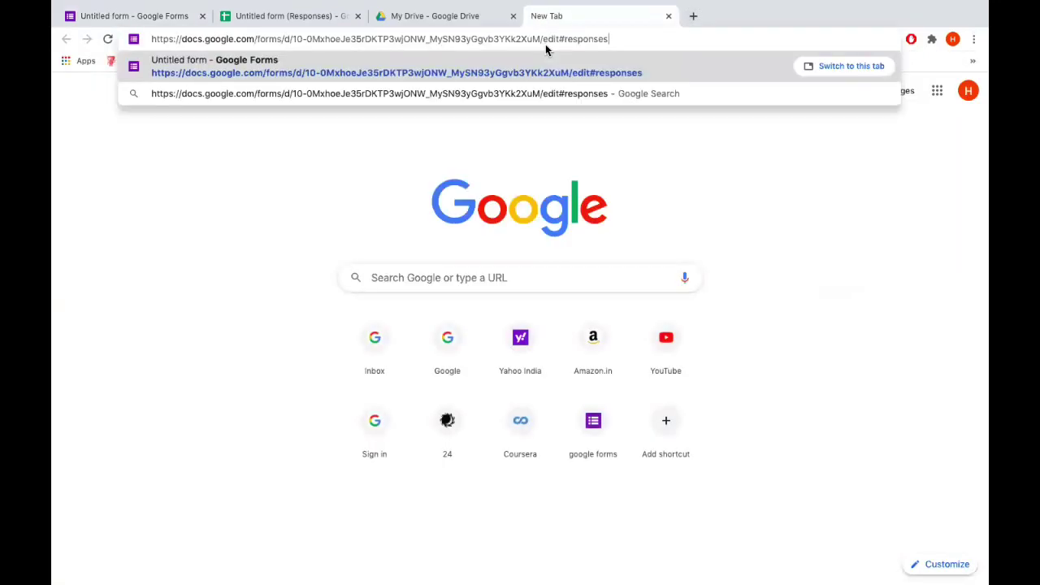
key("Return")
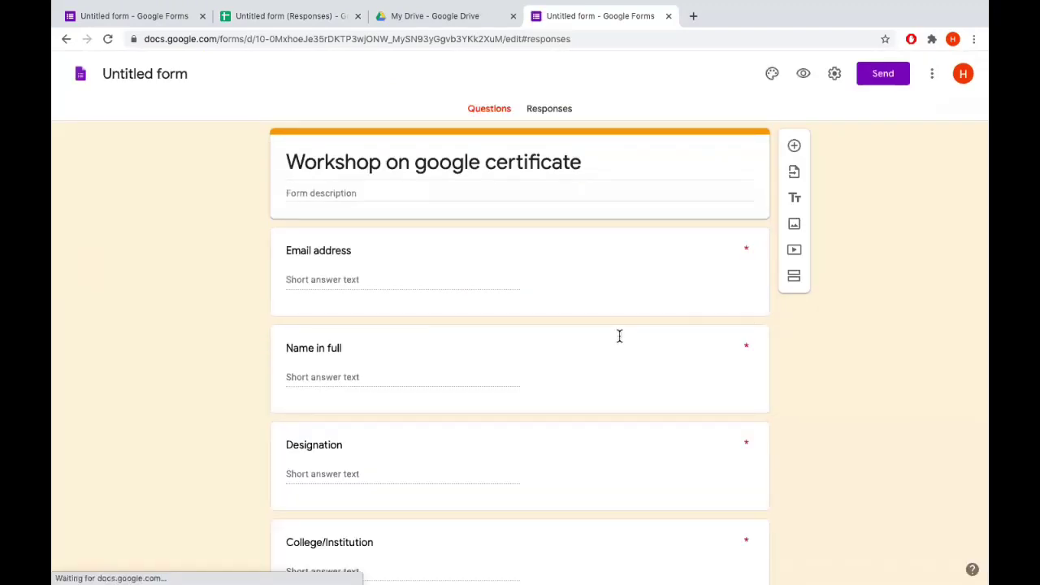
left_click(488, 110)
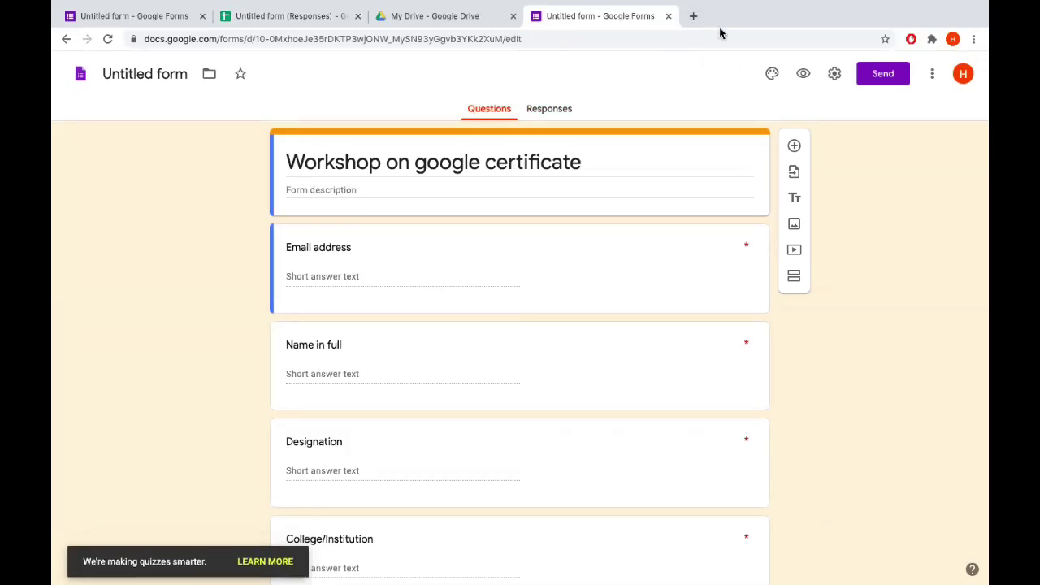
scroll(595, 362, "down", 3)
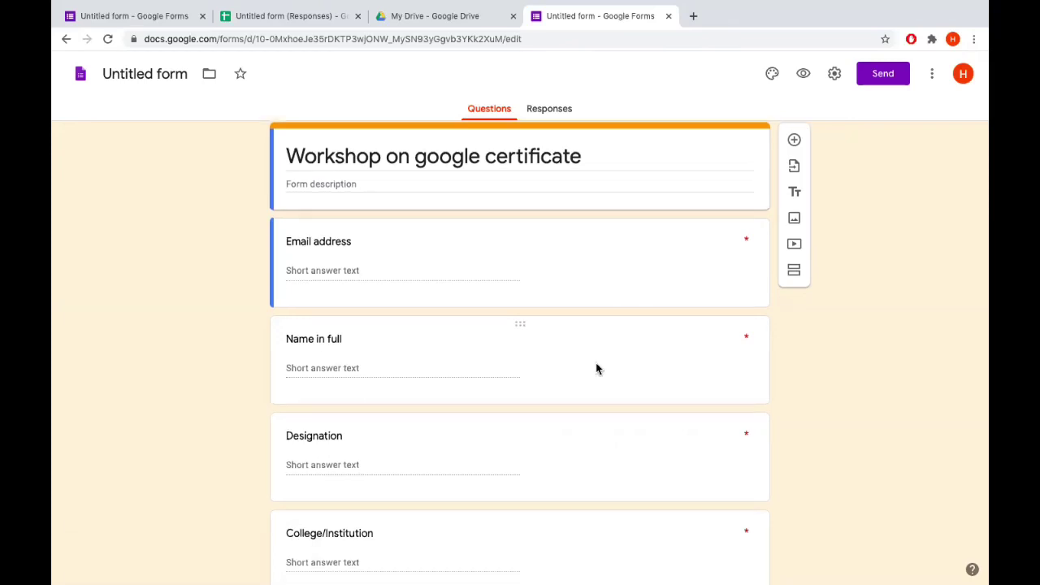
scroll(596, 362, "up", 3)
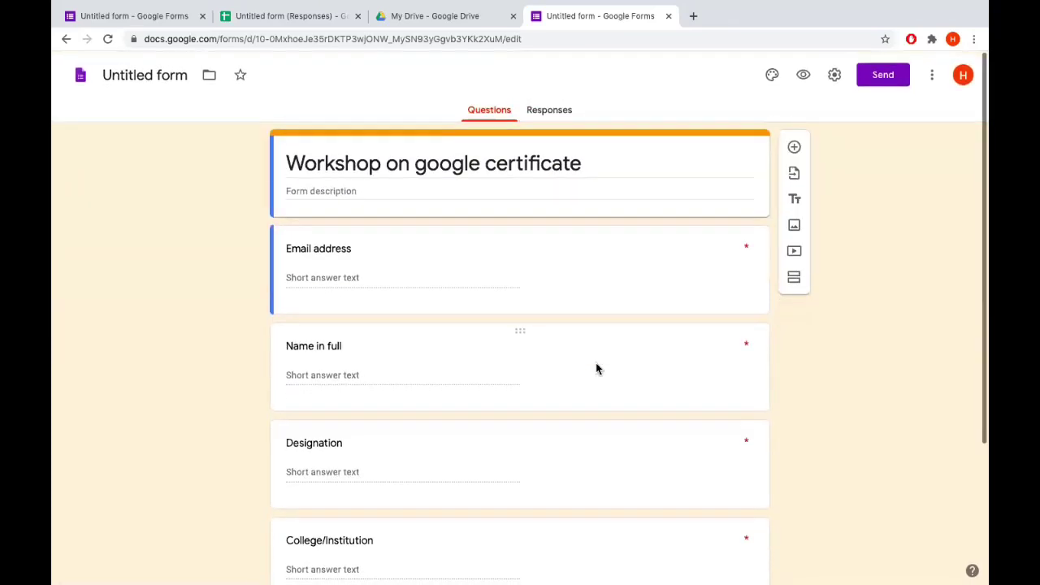
Check the Email address column of the responses spreadsheet
left_click(299, 16)
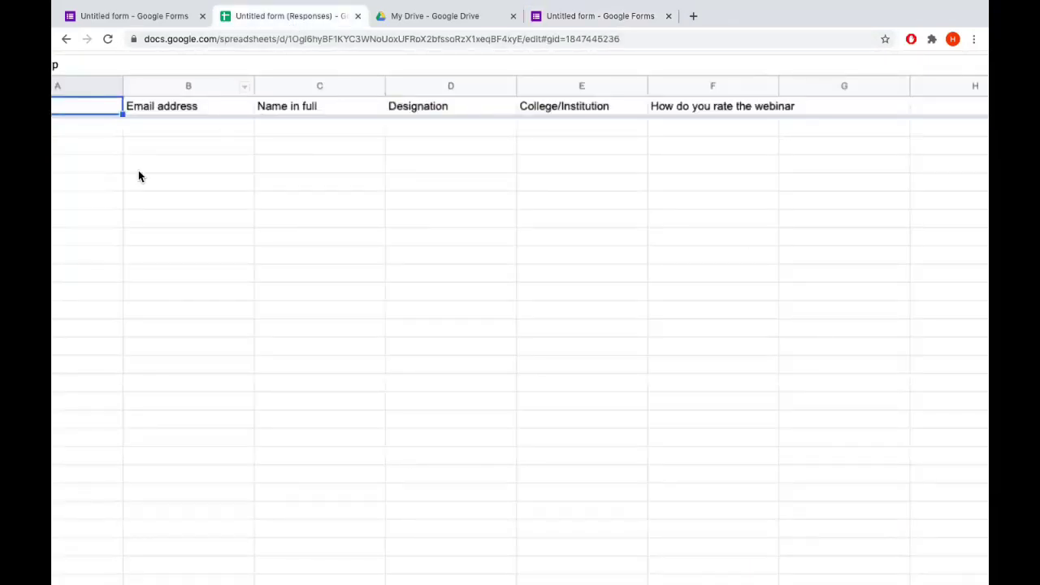
left_click(213, 190)
key("Up")
key("Up")
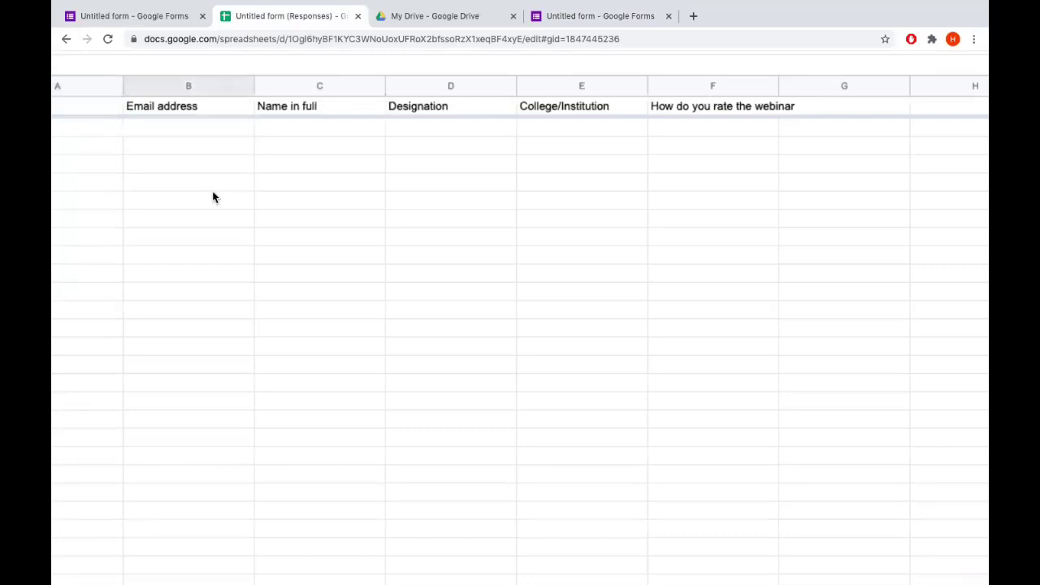
key("Down")
key("Down")
key("Down")
key("Down")
key("Down")
key("Down")
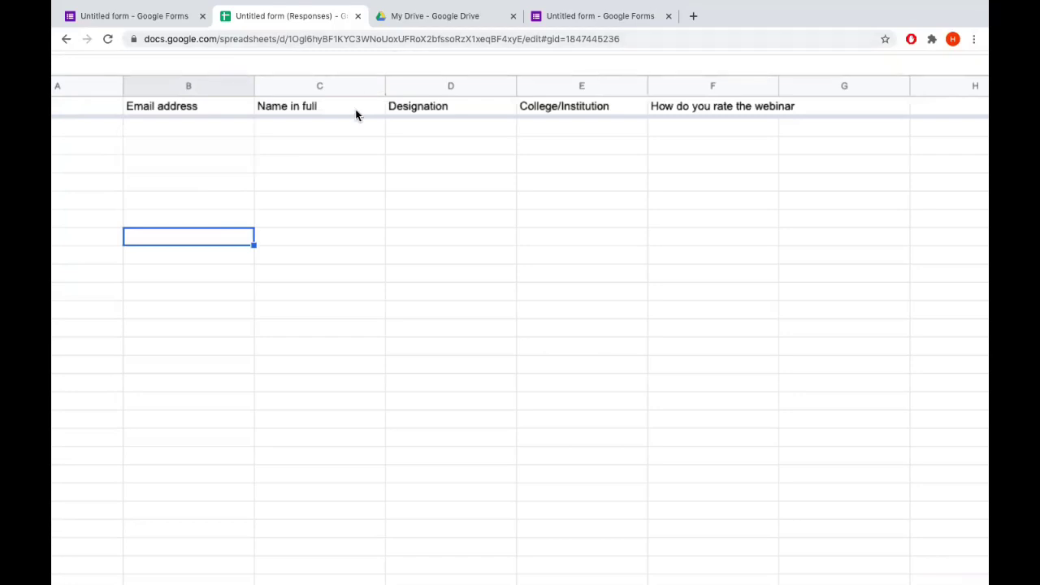
key("Down")
key("Down")
key("Down")
key("Down")
key("Down")
scroll(361, 113, "right", 1)
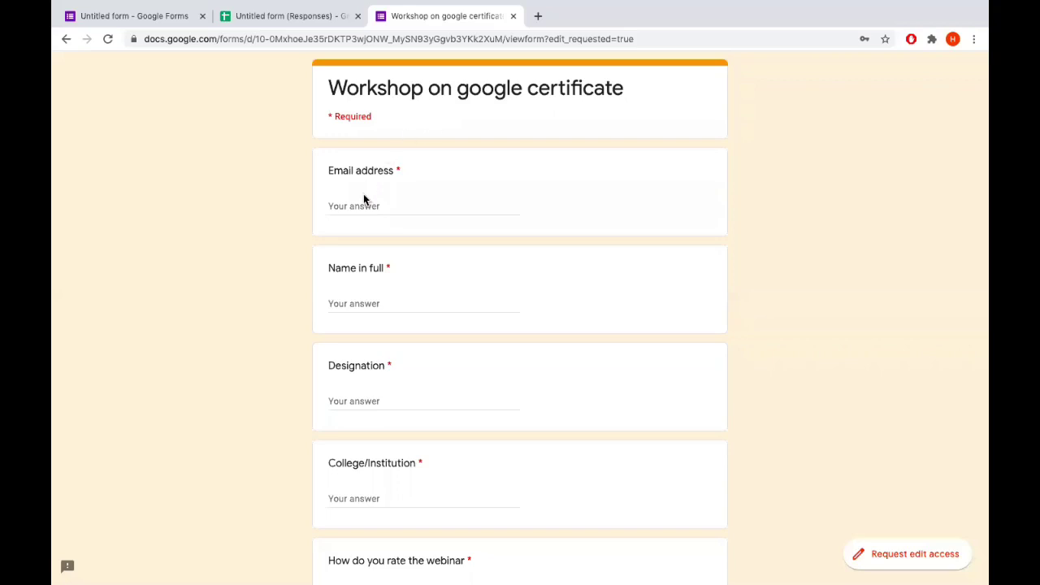
Fill in email and name from a saved entry, Designation Asst.Prof, College Nizams, rating 10
left_click(374, 204)
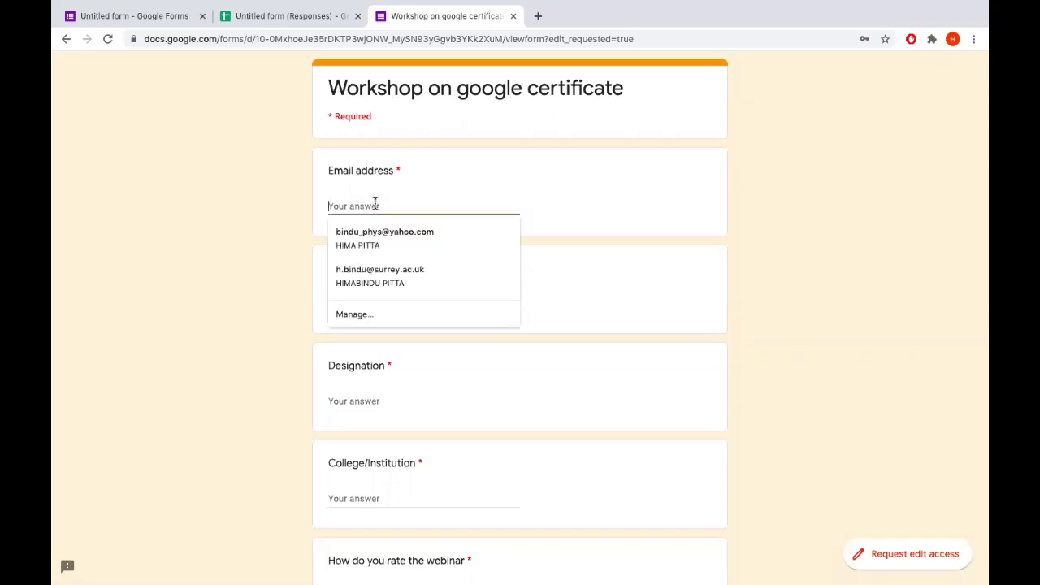
left_click(362, 243)
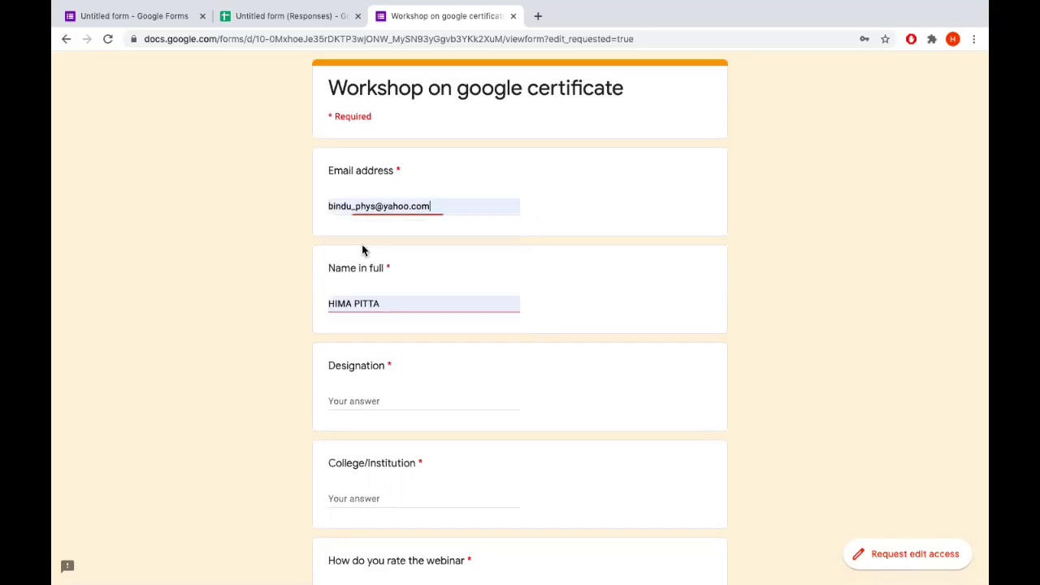
scroll(413, 377, "down", 1)
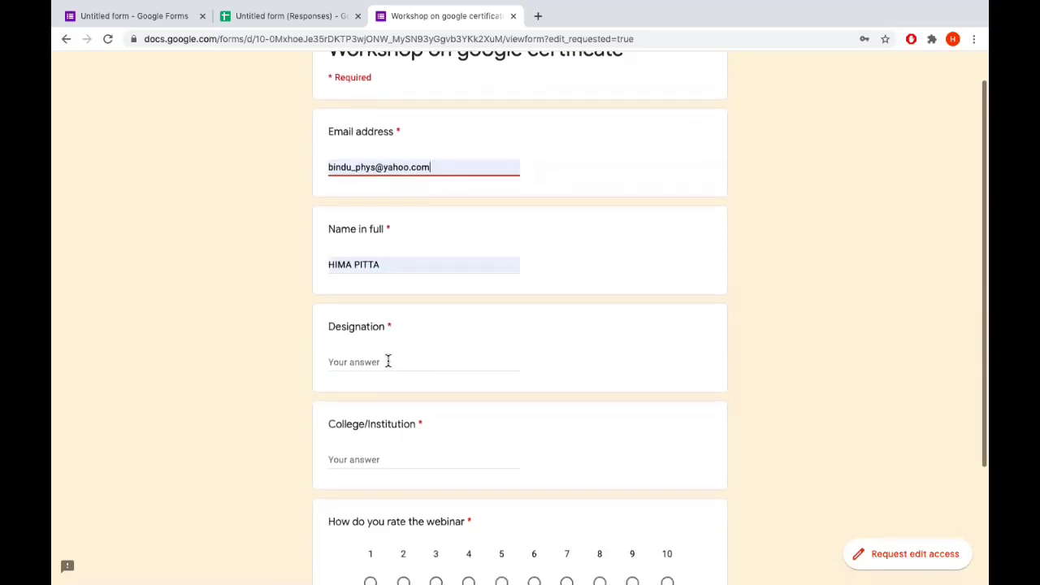
left_click(388, 360)
type("Asst.")
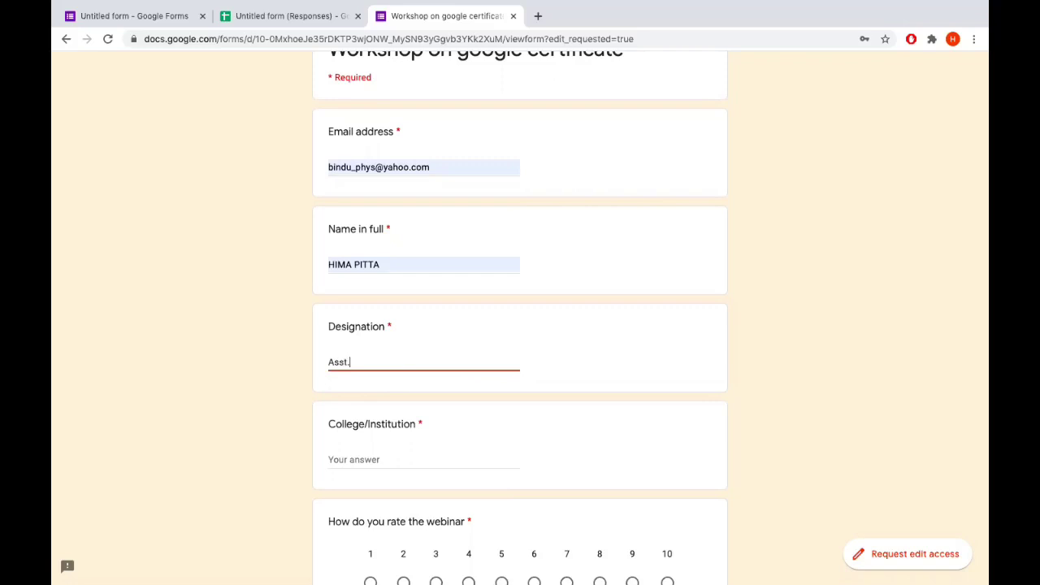
type("Prof")
scroll(520, 316, "down", 3)
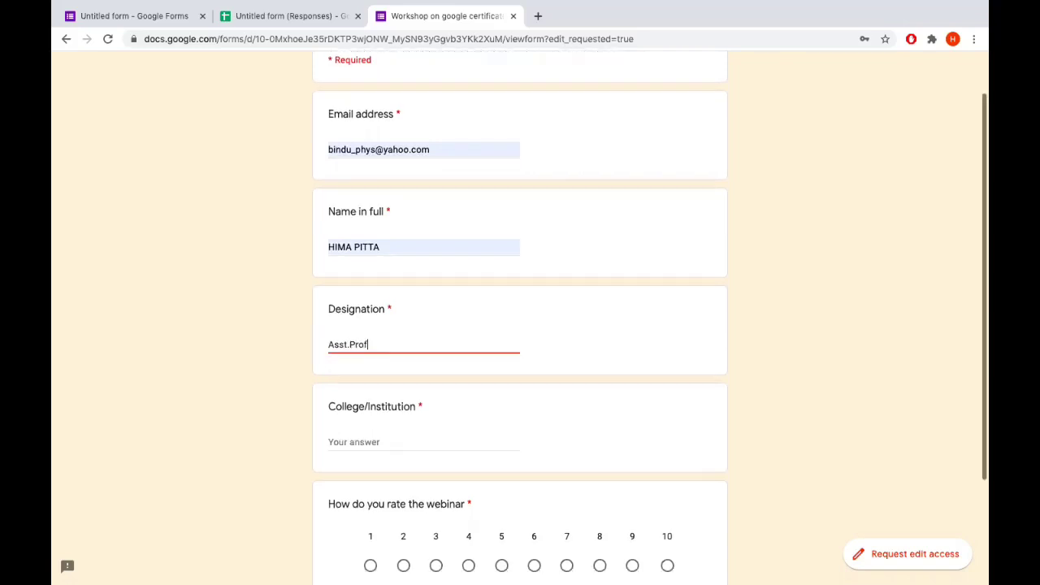
left_click(398, 298)
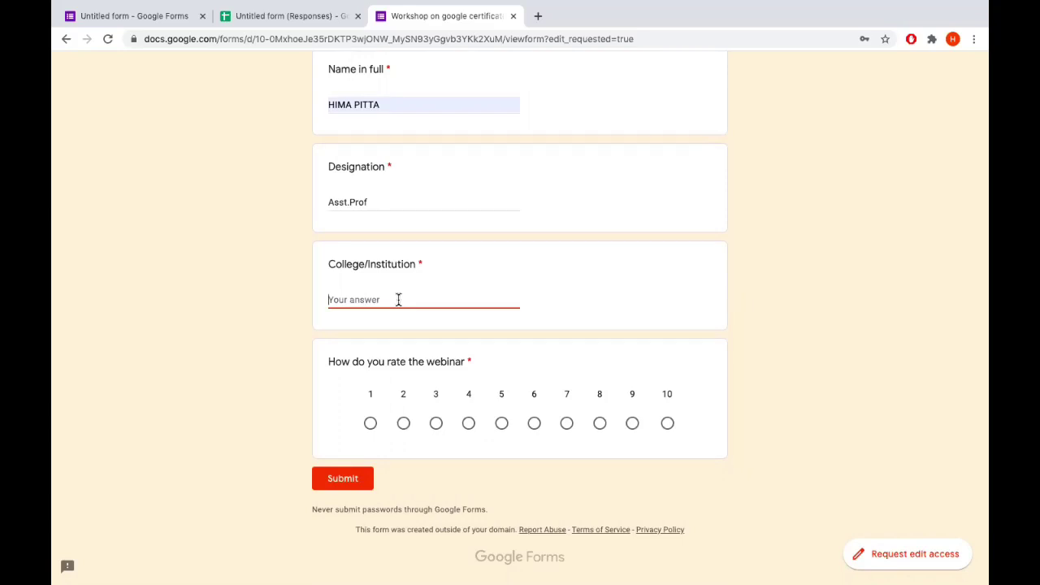
type("Nizams")
left_click(667, 423)
Replace the email answer with the respondent's address and submit the response
scroll(539, 276, "up", 3)
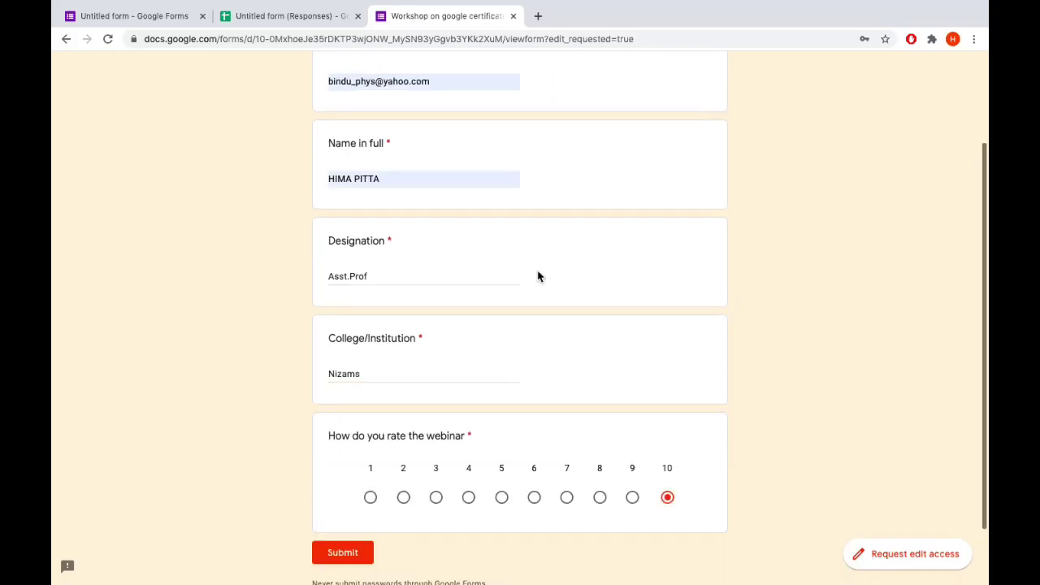
scroll(536, 276, "down", 1)
scroll(532, 278, "down", 3)
scroll(528, 279, "up", 3)
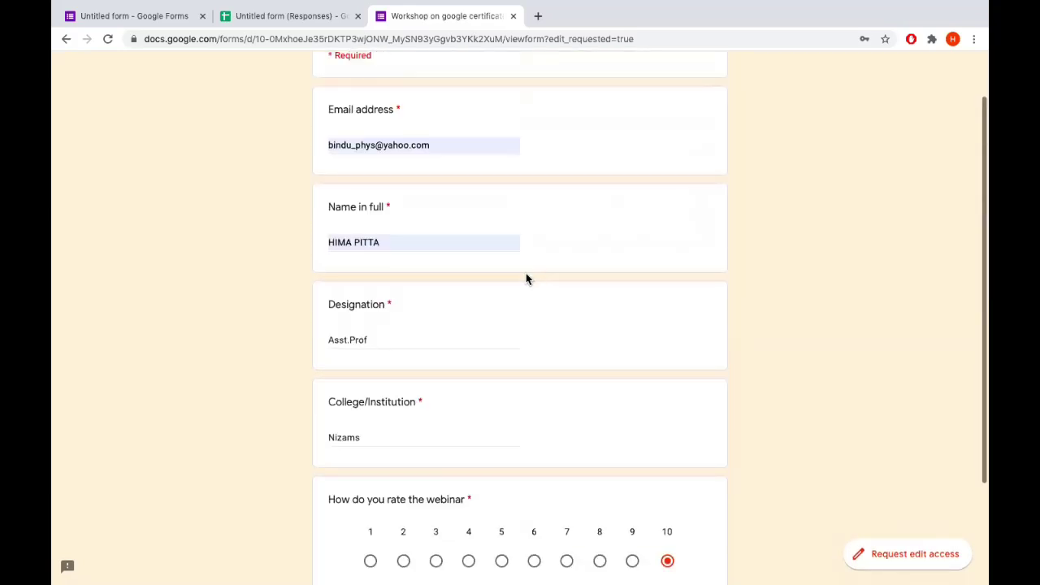
left_click(439, 145)
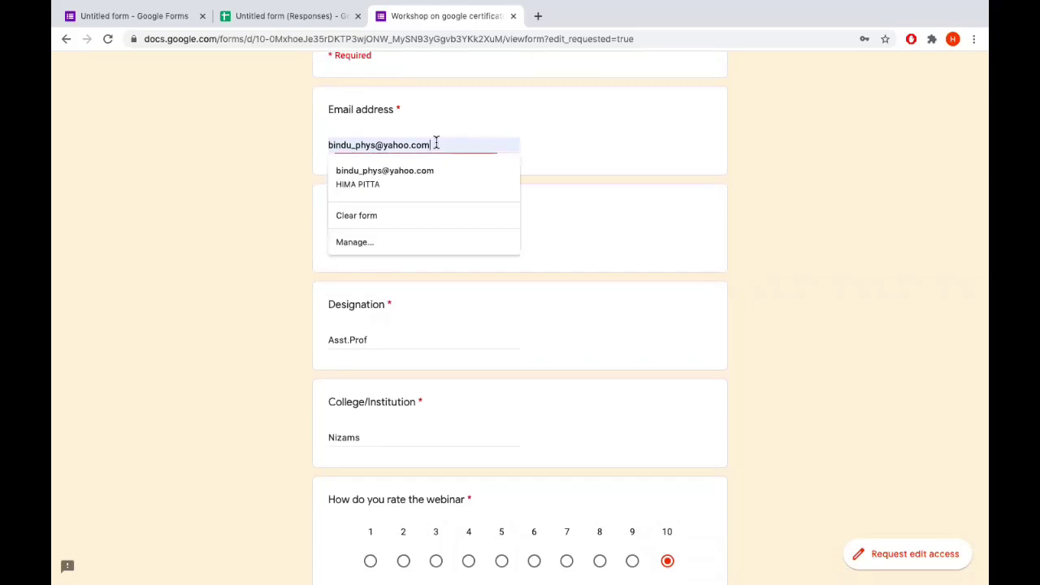
left_click_drag(439, 146, 323, 147)
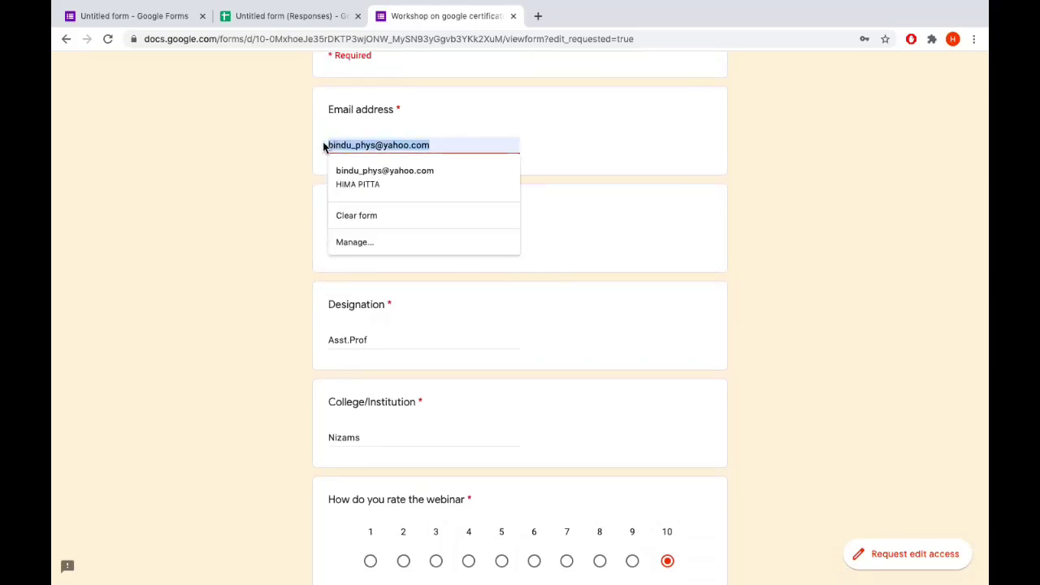
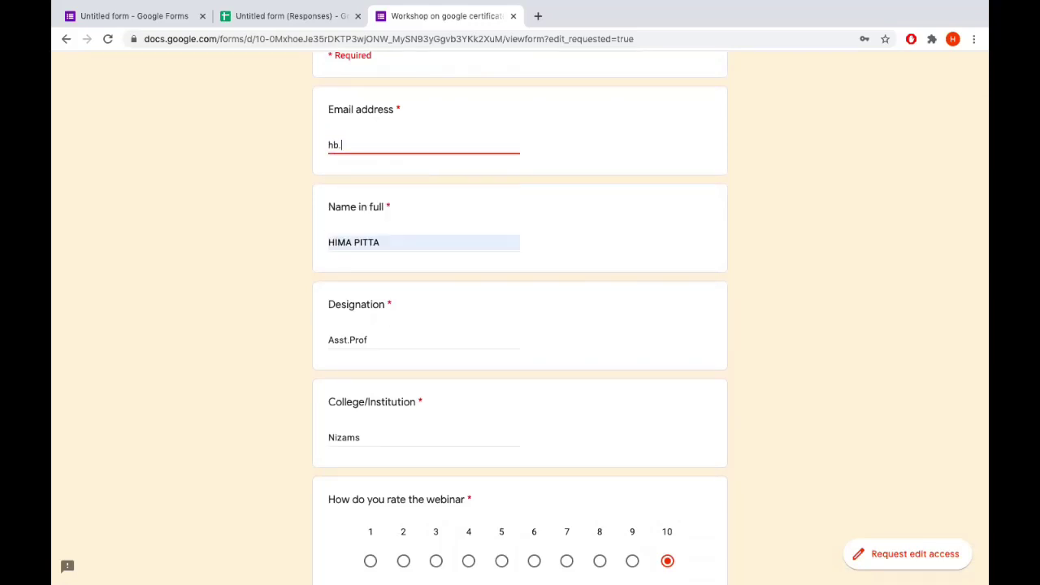
scroll(318, 308, "down", 3)
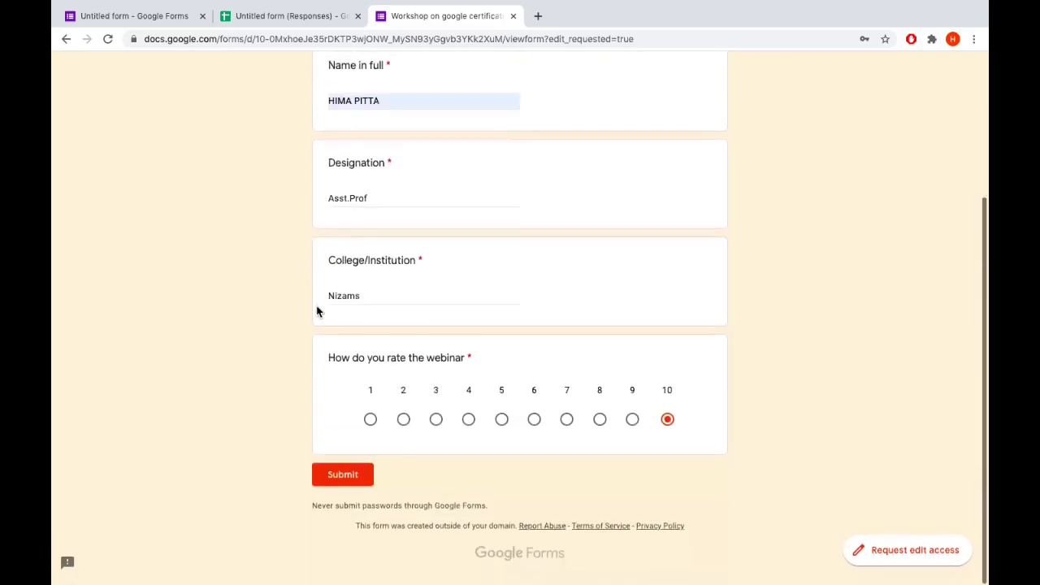
left_click(339, 480)
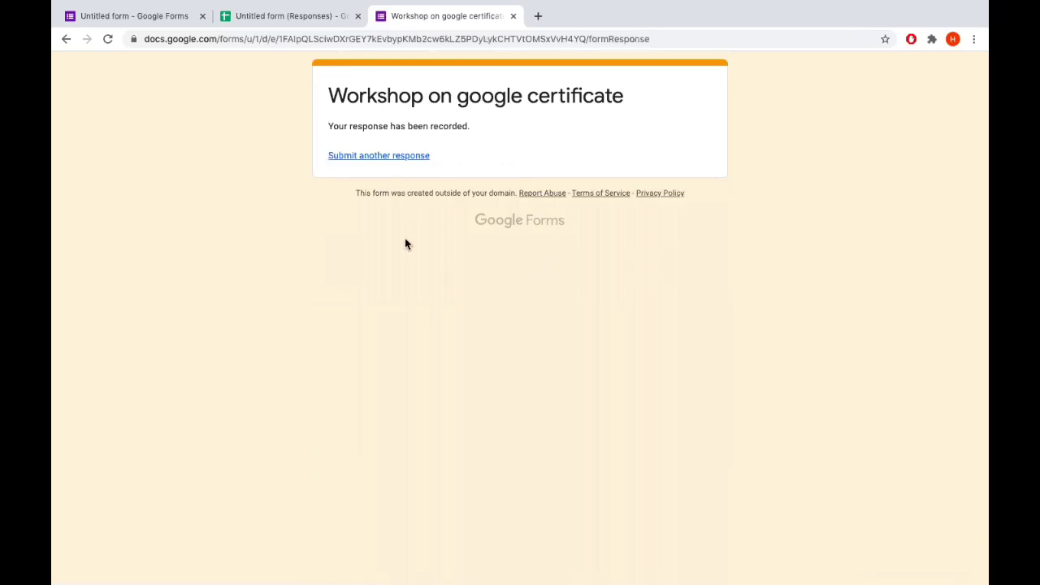
Scroll to the new response row's merge columns and open its linked certificate PDF
left_click(310, 17)
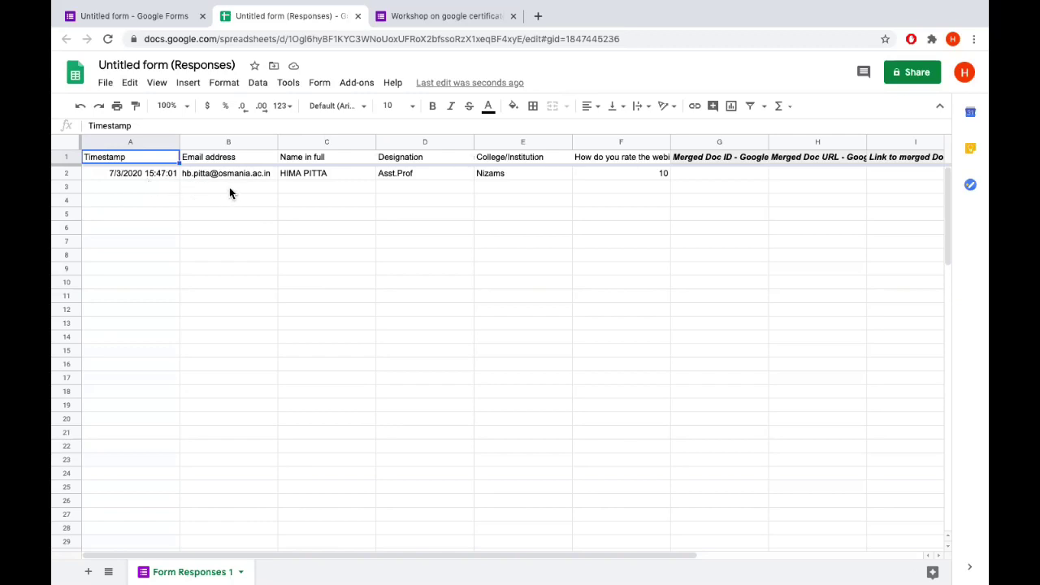
scroll(333, 196, "right", 3)
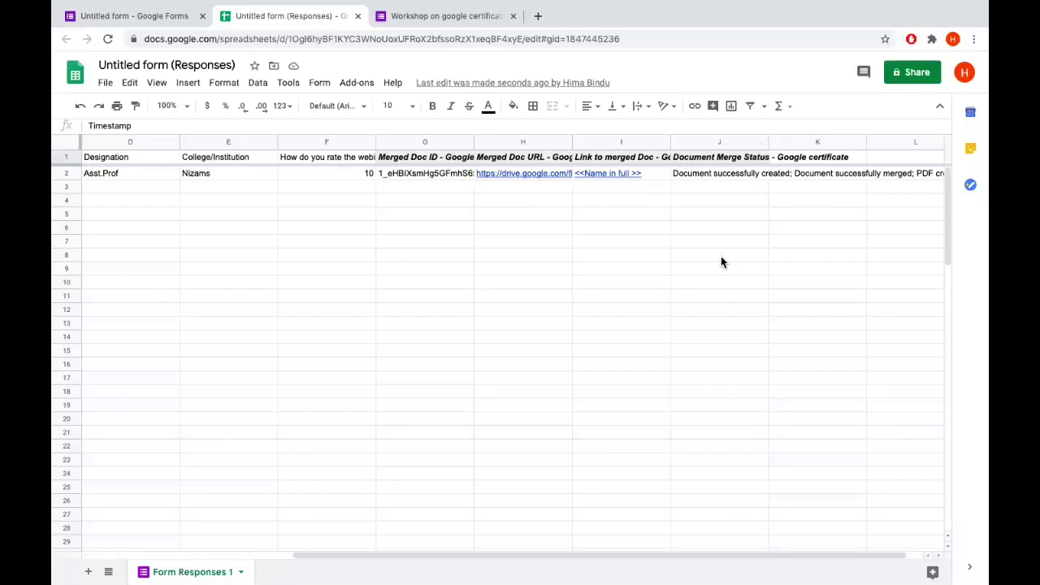
scroll(382, 261, "left", 2)
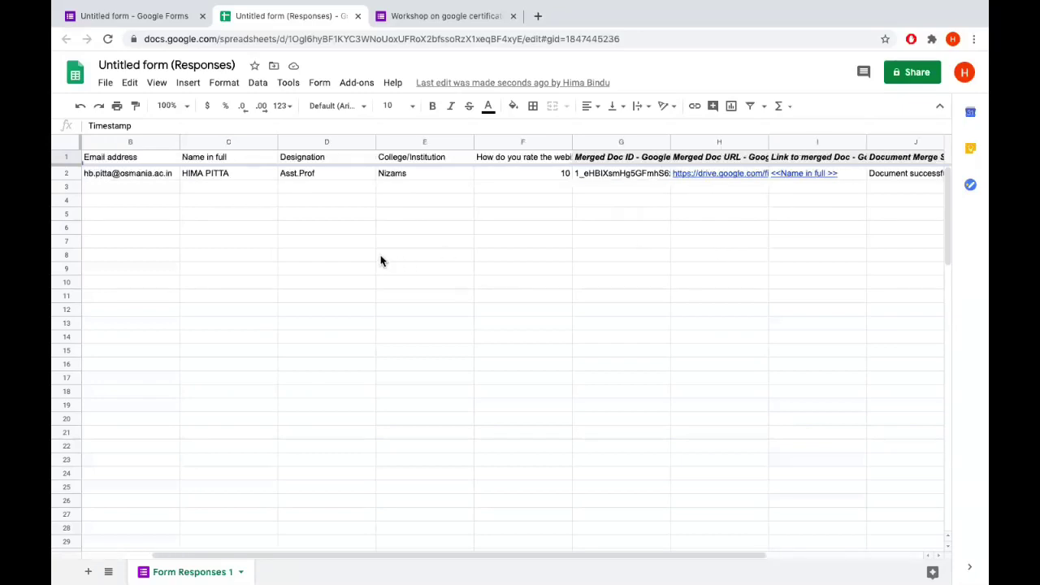
scroll(382, 261, "right", 2)
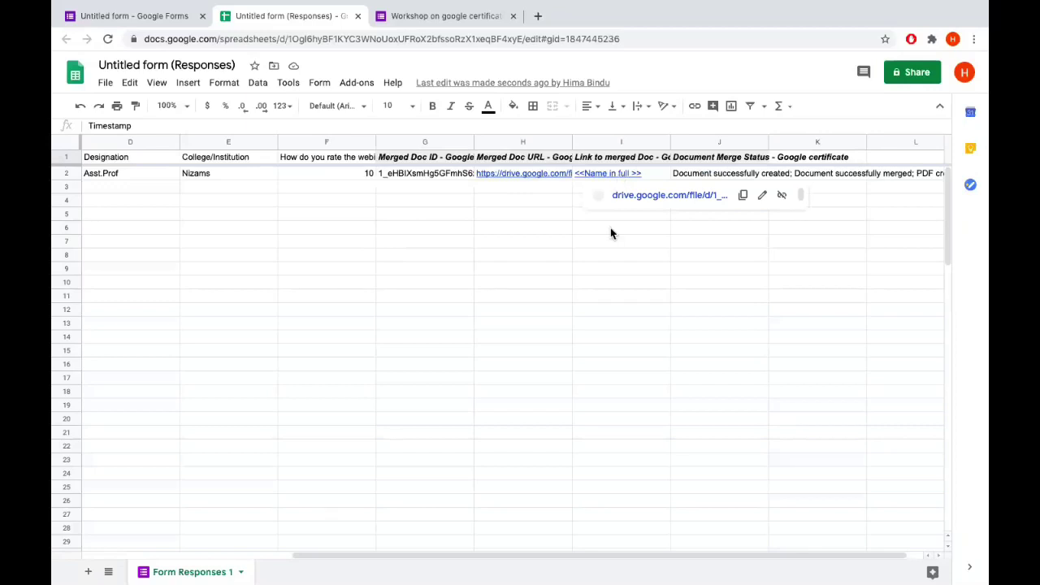
mouse_move(615, 175)
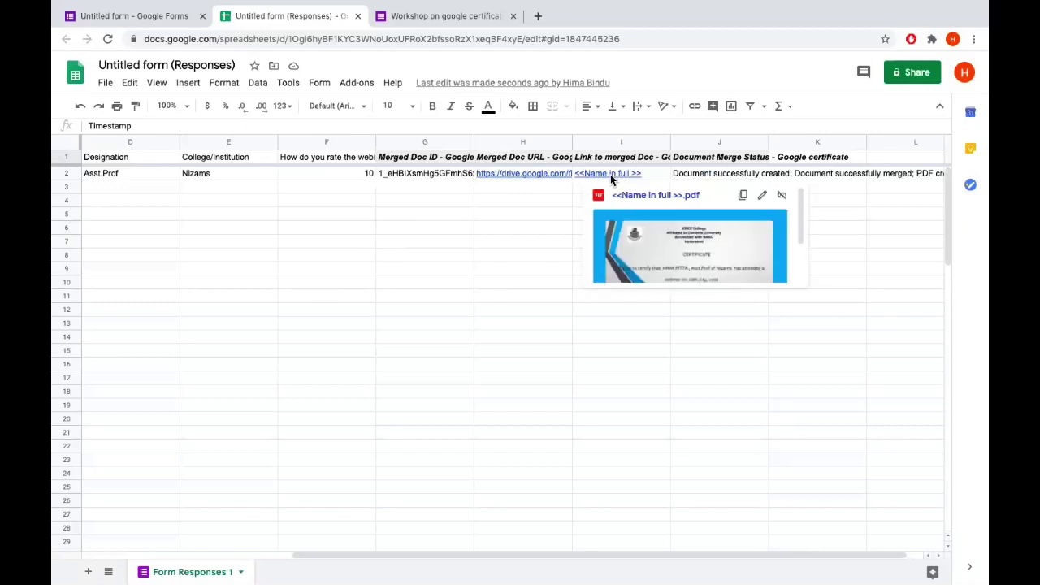
left_click(654, 196)
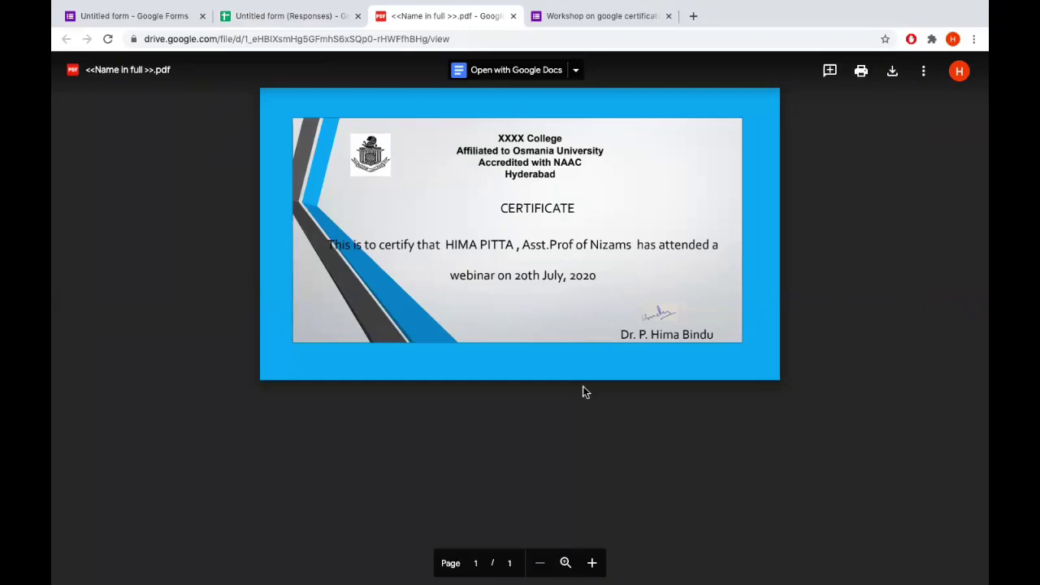
scroll(421, 296, "up", 2, "ctrl")
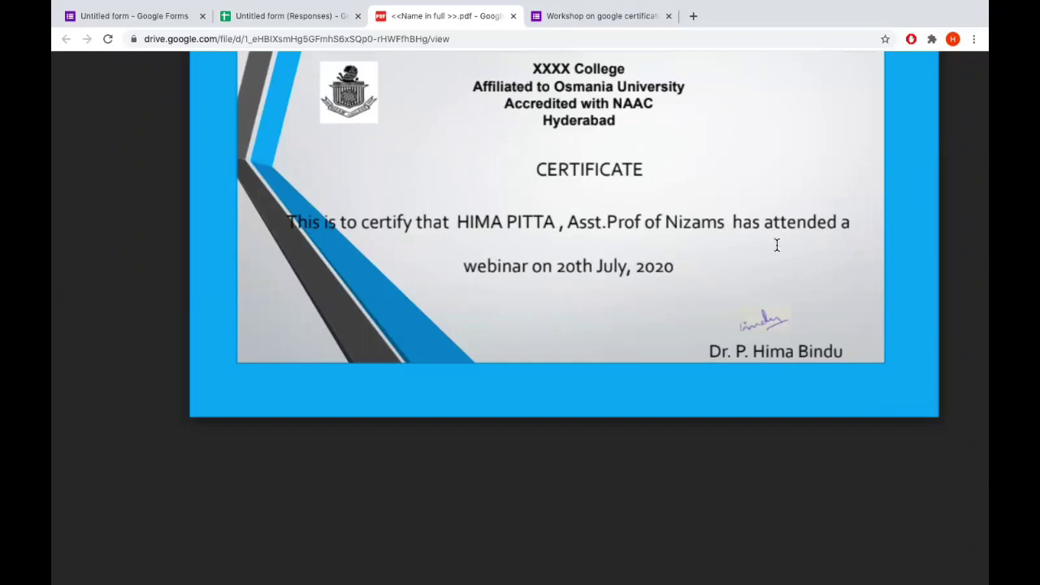
scroll(779, 242, "down", 2, "ctrl")
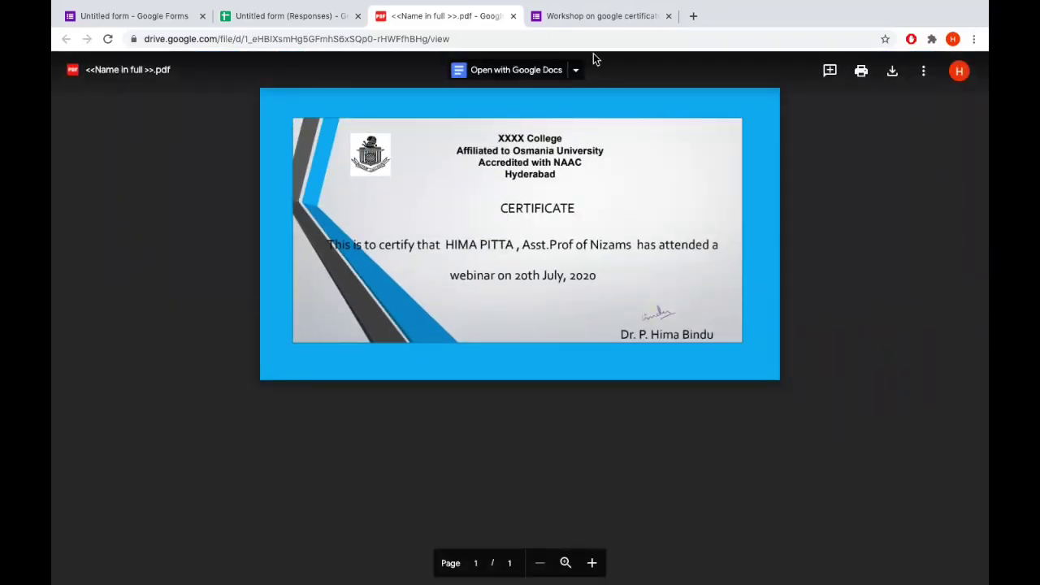
left_click(513, 16)
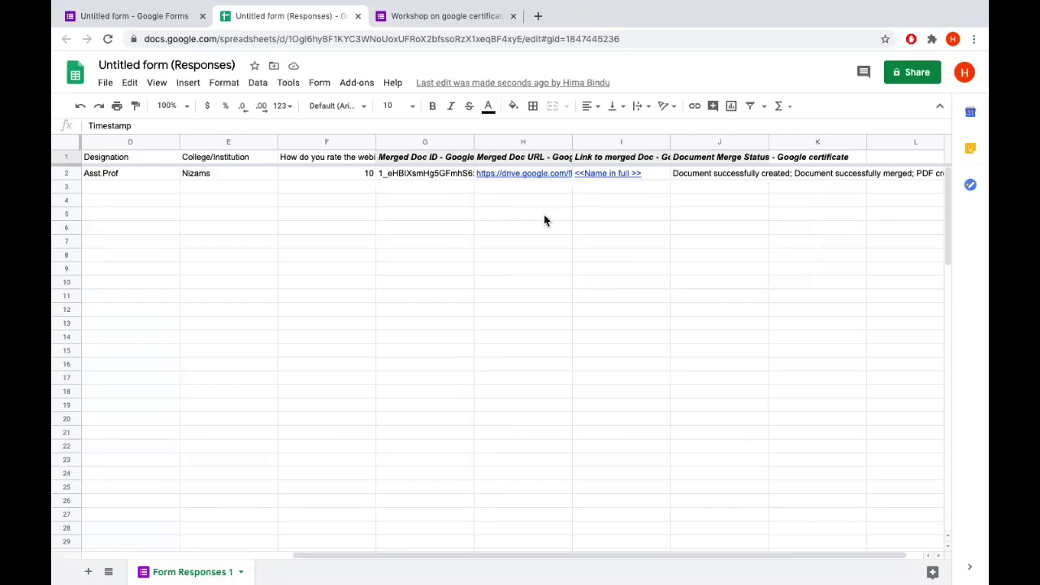
Select cell B2 with the respondent's e-mail and open Autocrat from the Add-ons menu
scroll(727, 211, "right", 1)
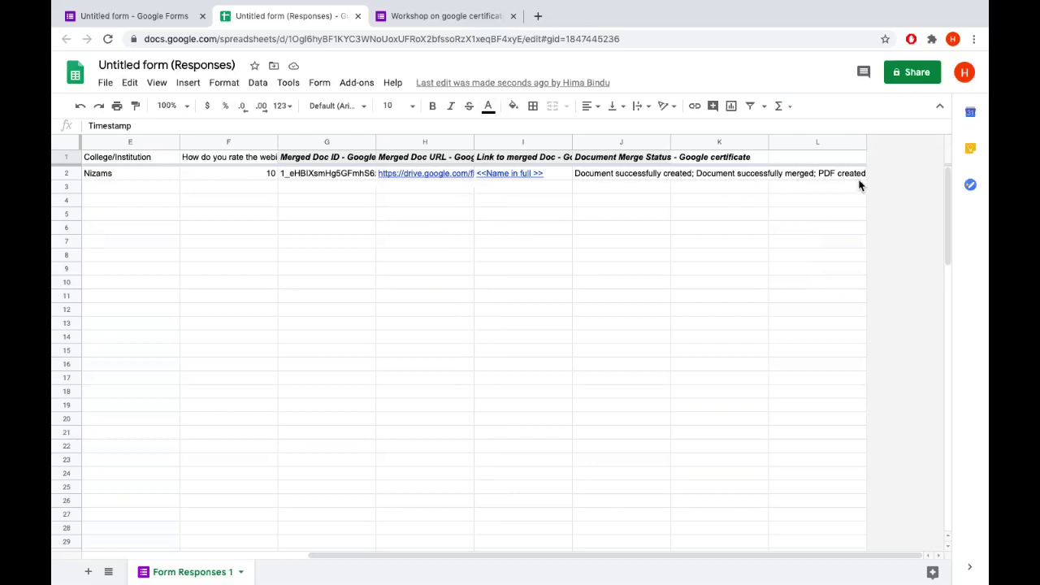
scroll(501, 211, "left", 4)
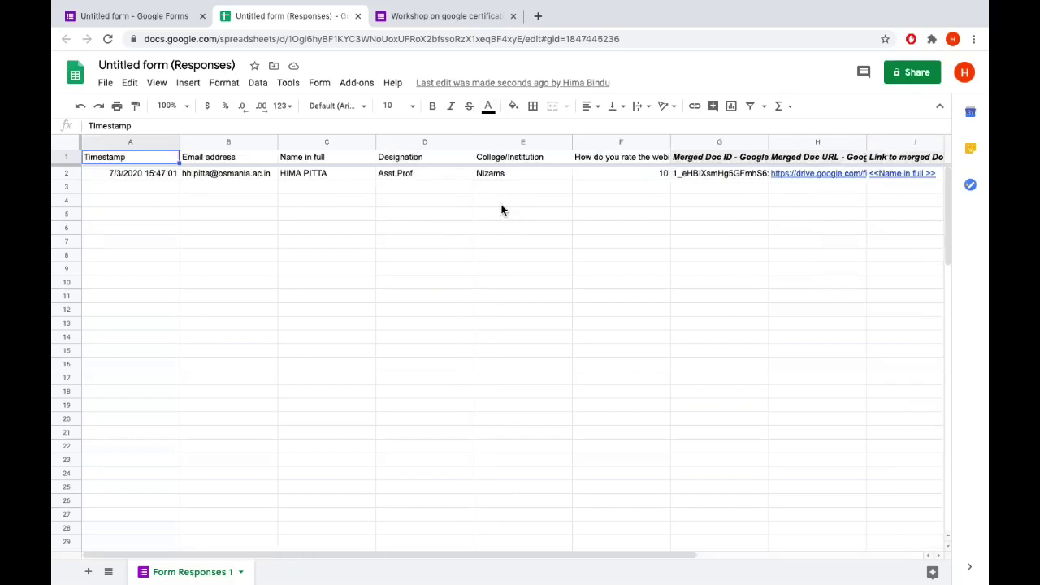
left_click(233, 174)
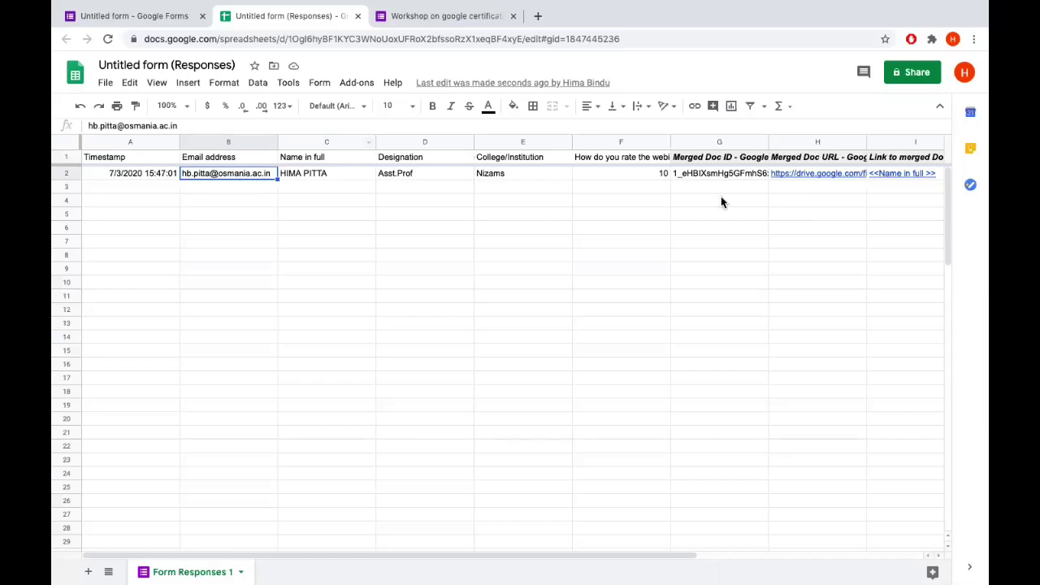
scroll(844, 185, "right", 3)
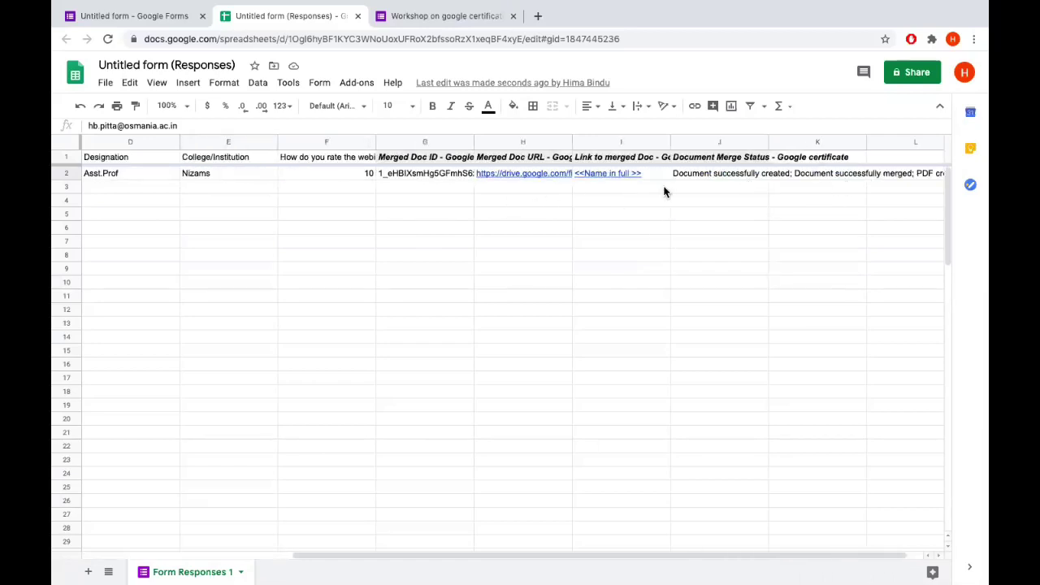
left_click(358, 82)
mouse_move(402, 138)
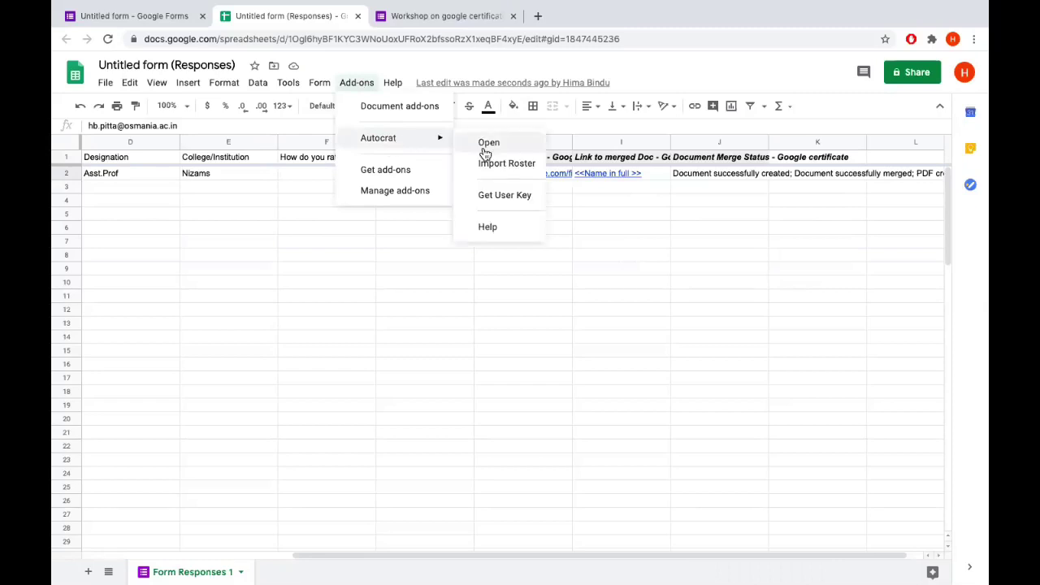
left_click(483, 144)
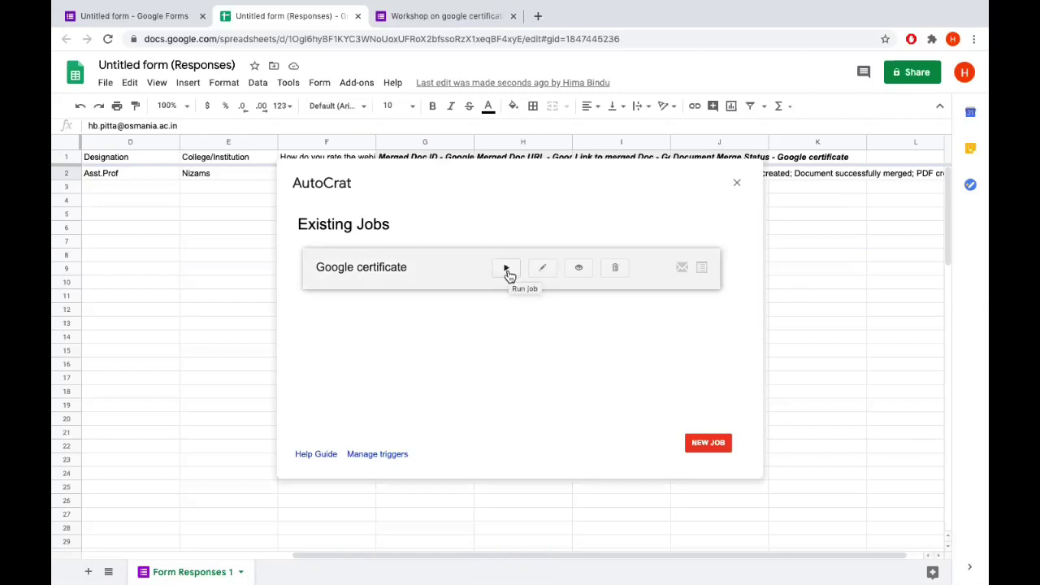
left_click(738, 183)
scroll(297, 215, "left", 5)
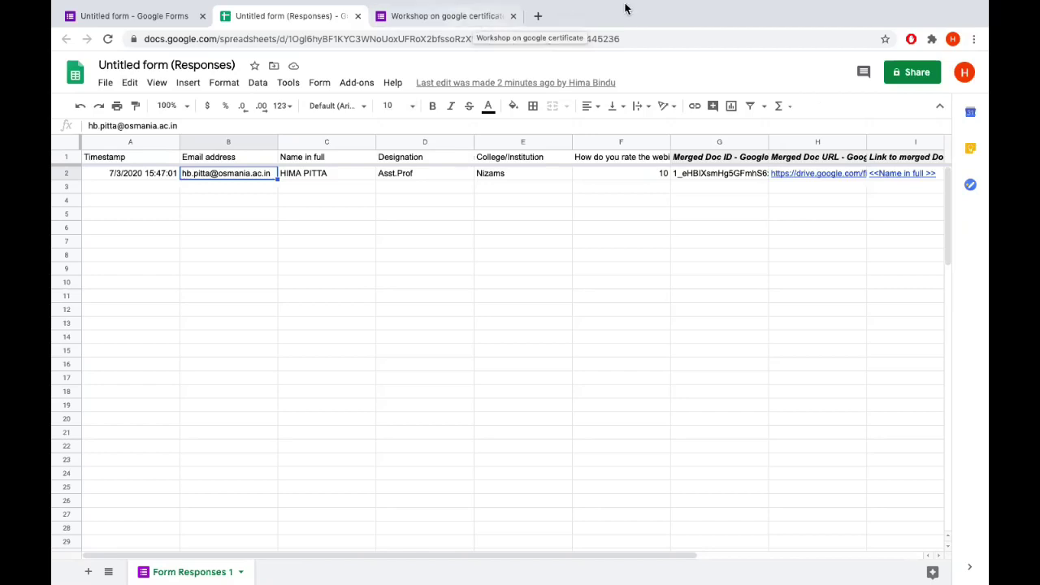
On the Sample certificate slide, bold the word Name inside the <<Name>> merge tag
mouse_move(691, 18)
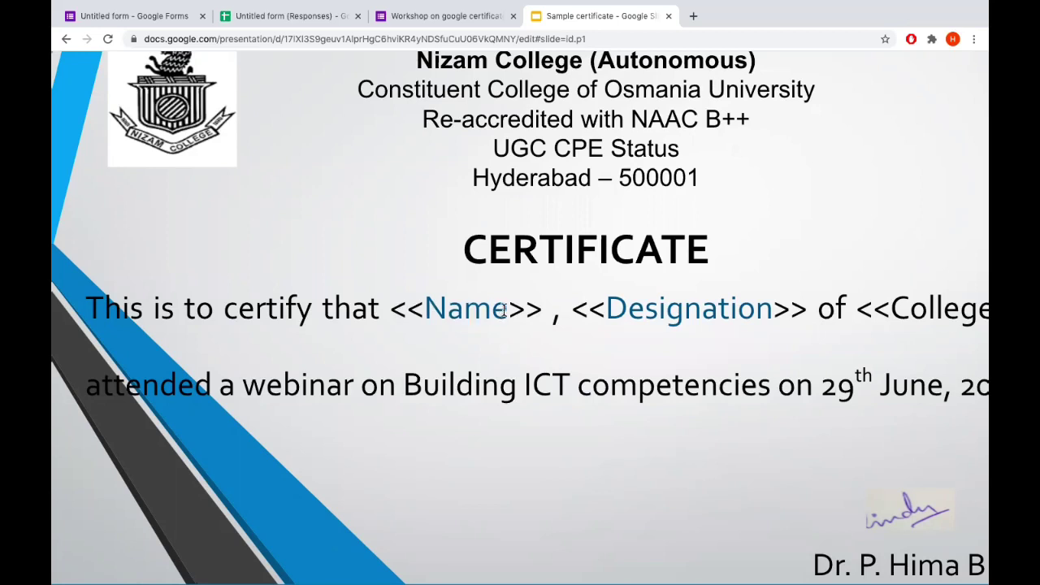
left_click_drag(503, 309, 425, 306)
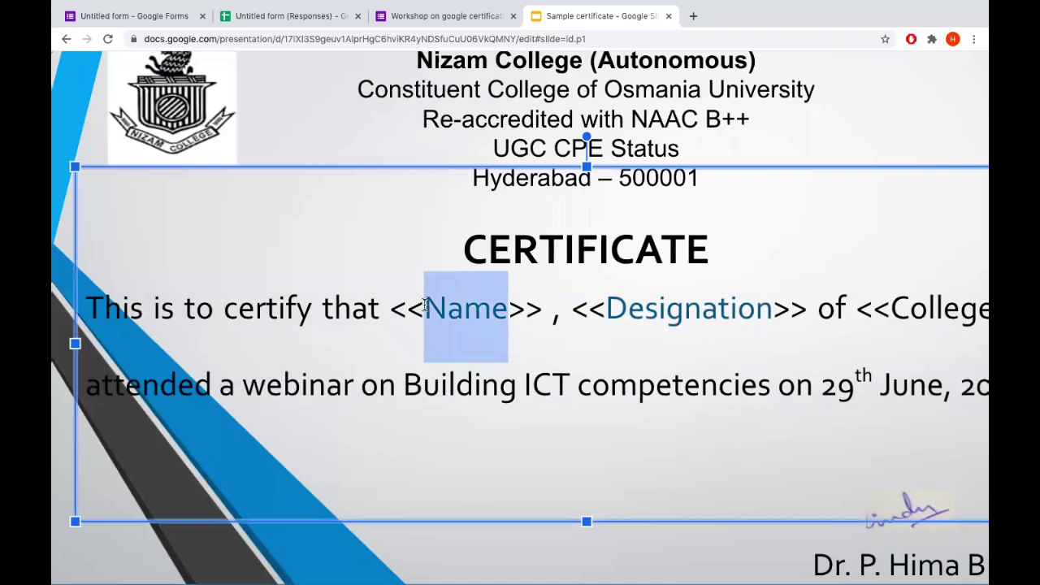
key("ctrl+b")
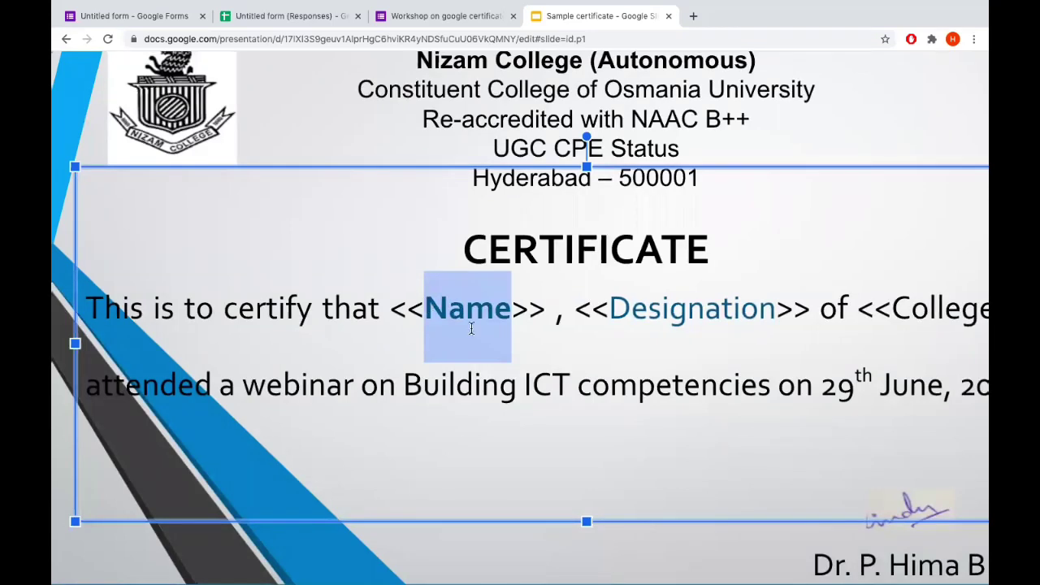
left_click(556, 355)
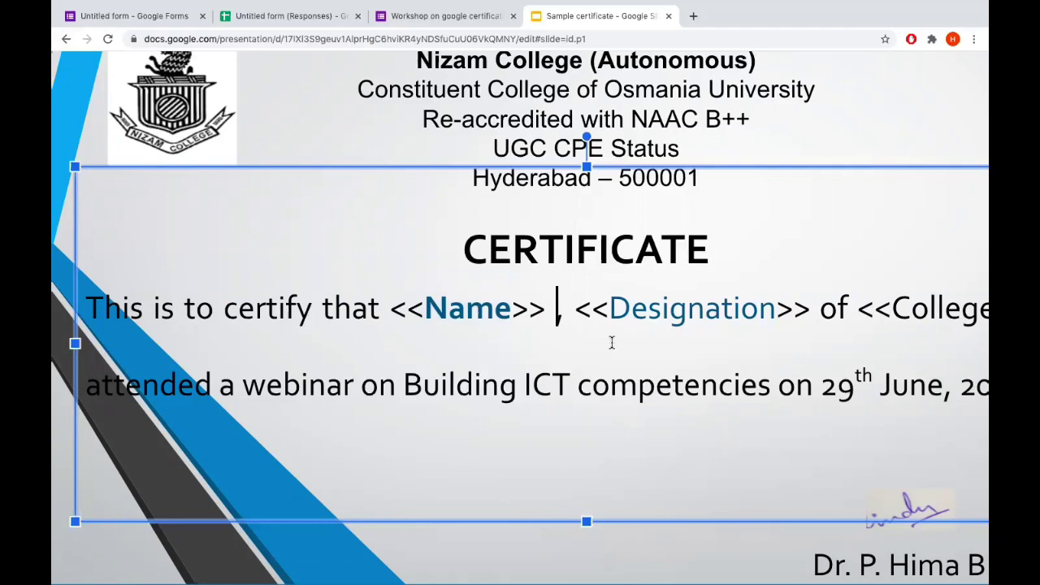
scroll(612, 342, "right", 1)
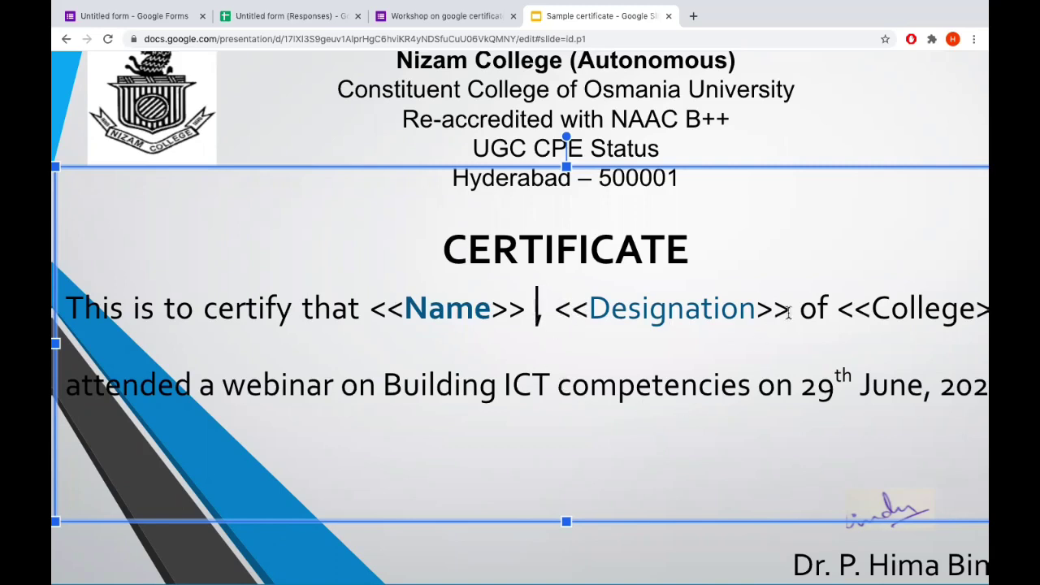
scroll(731, 325, "right", 1)
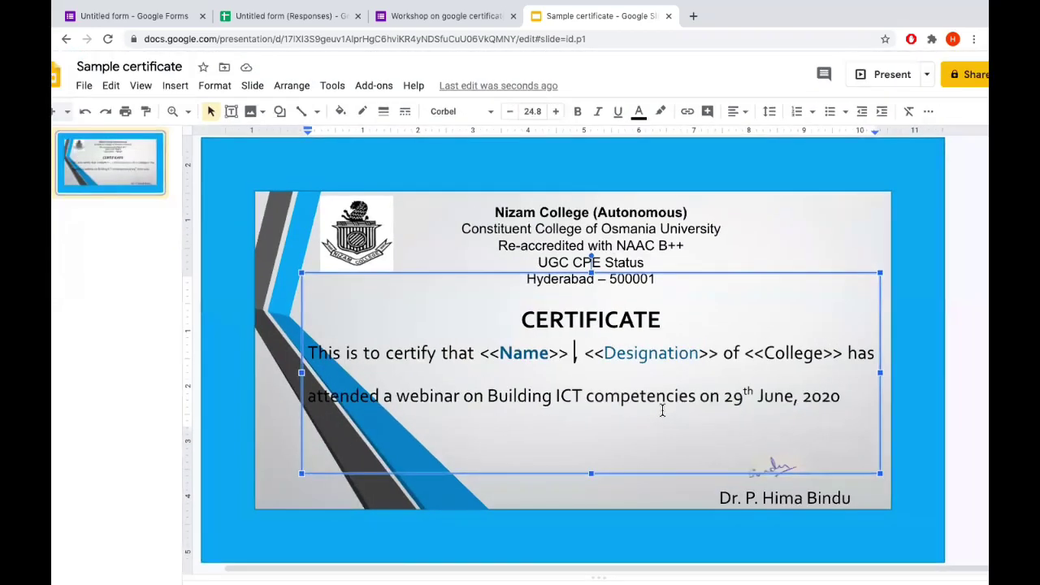
Switch between the Sample certificate and form responses tabs, ending on the responses sheet
left_click(318, 16)
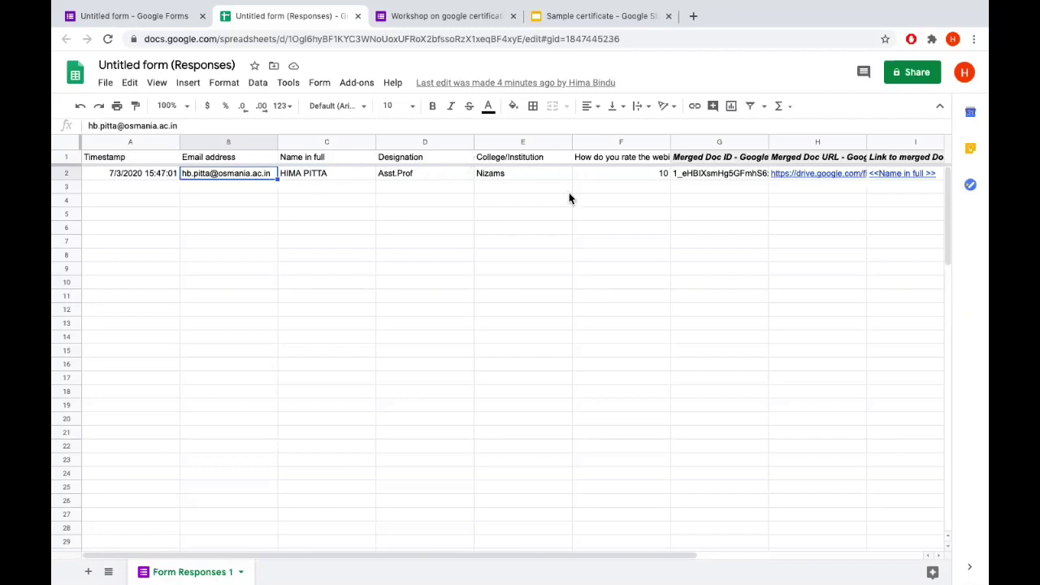
left_click(599, 16)
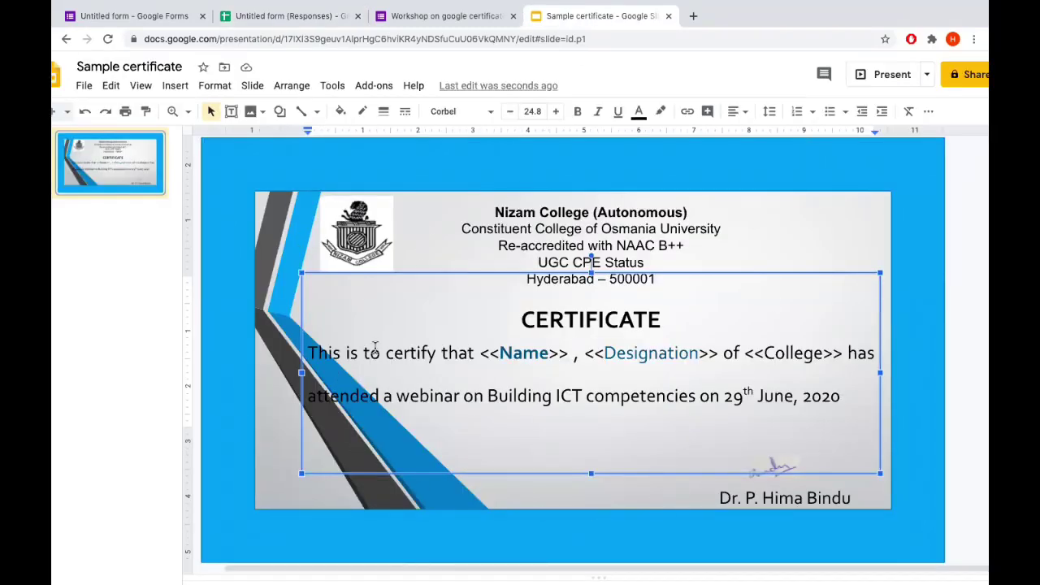
left_click(294, 18)
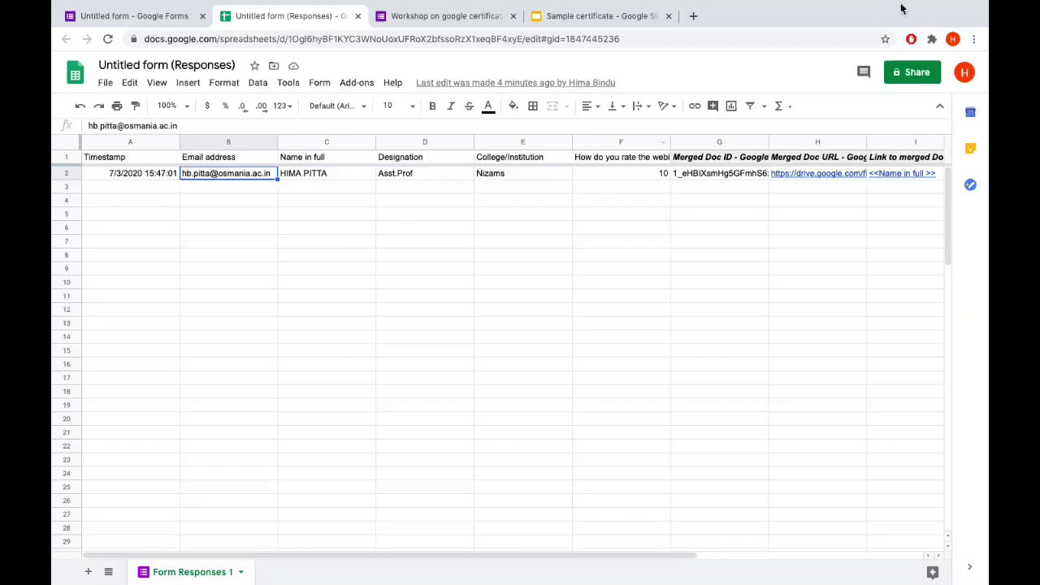
mouse_move(904, 8)
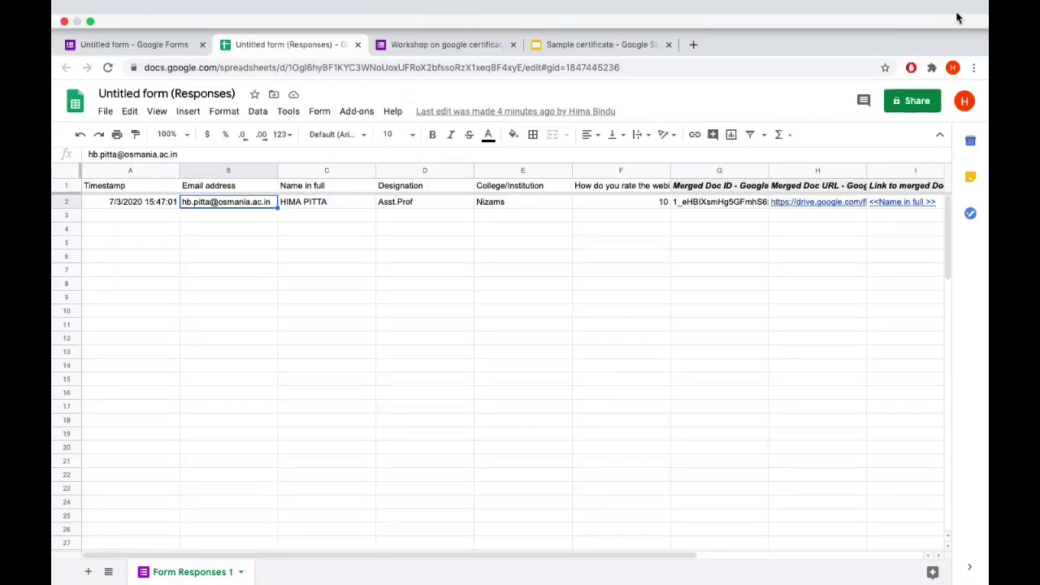